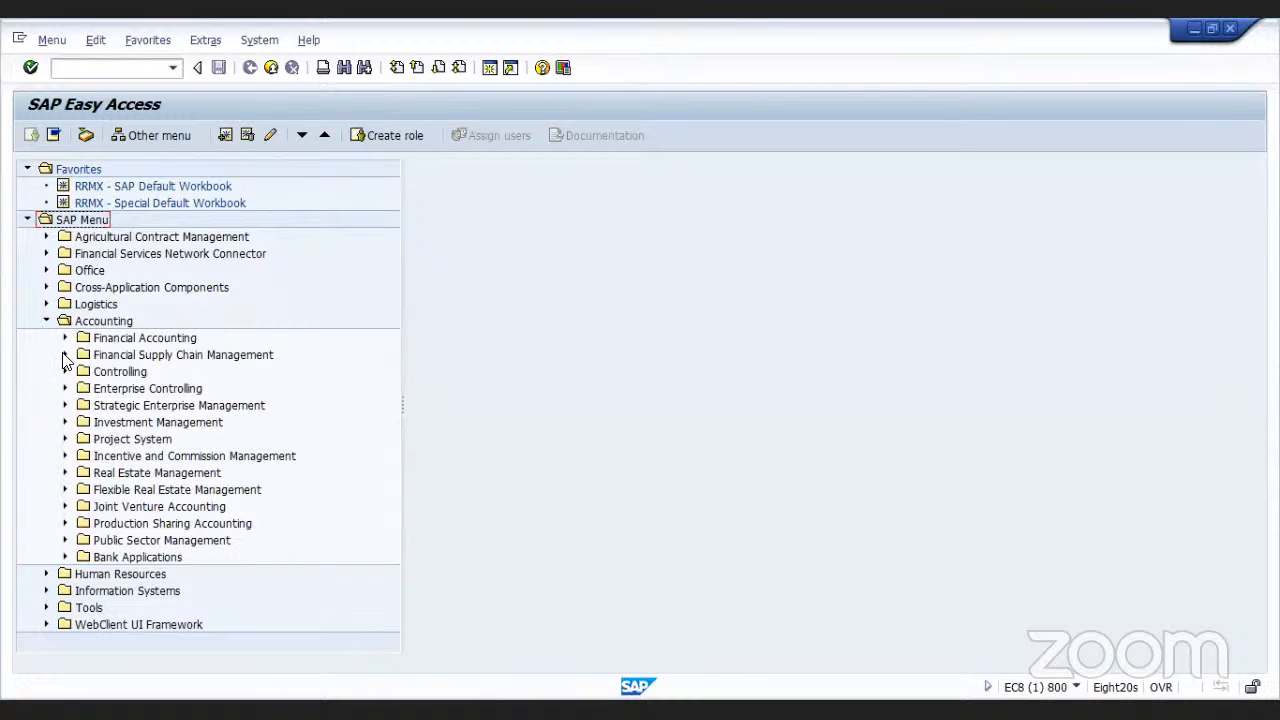
Open the FB70 Invoice transaction from Accounts Receivable document entry under Financial Accounting
{"action": "left_click", "coordinate": [64, 355]}
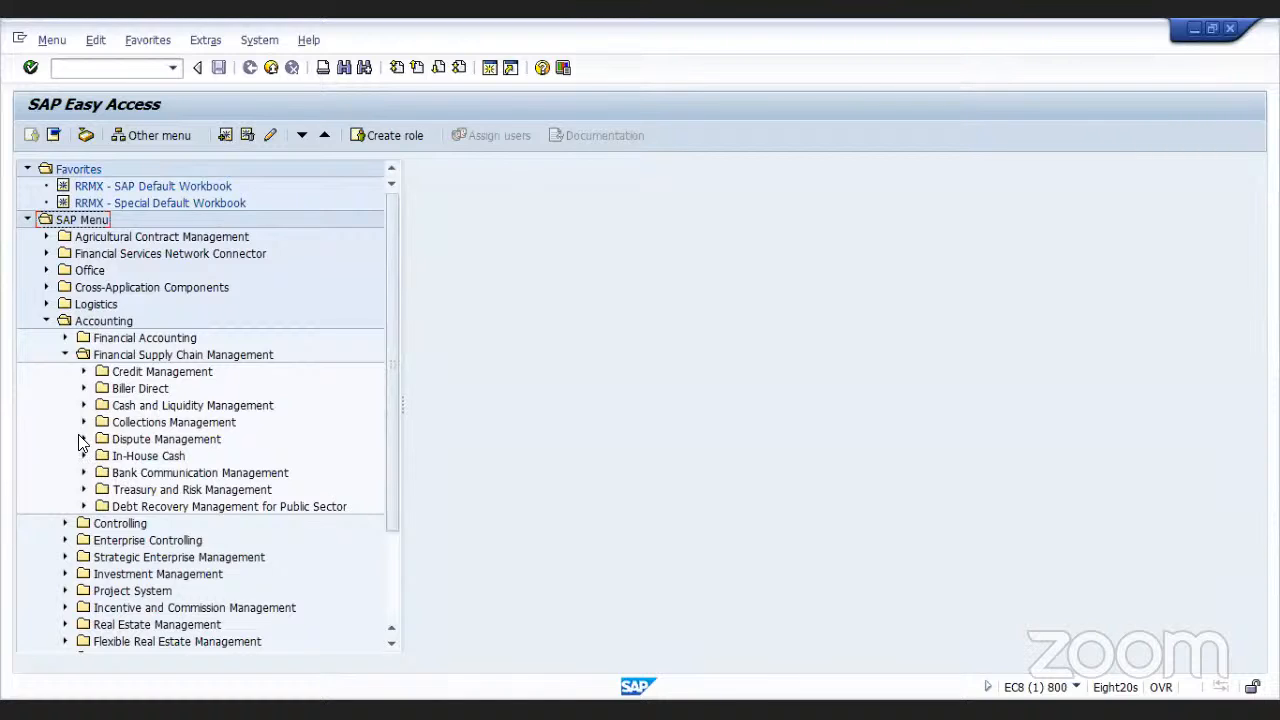
{"action": "left_click", "coordinate": [65, 356]}
{"action": "left_click", "coordinate": [65, 339]}
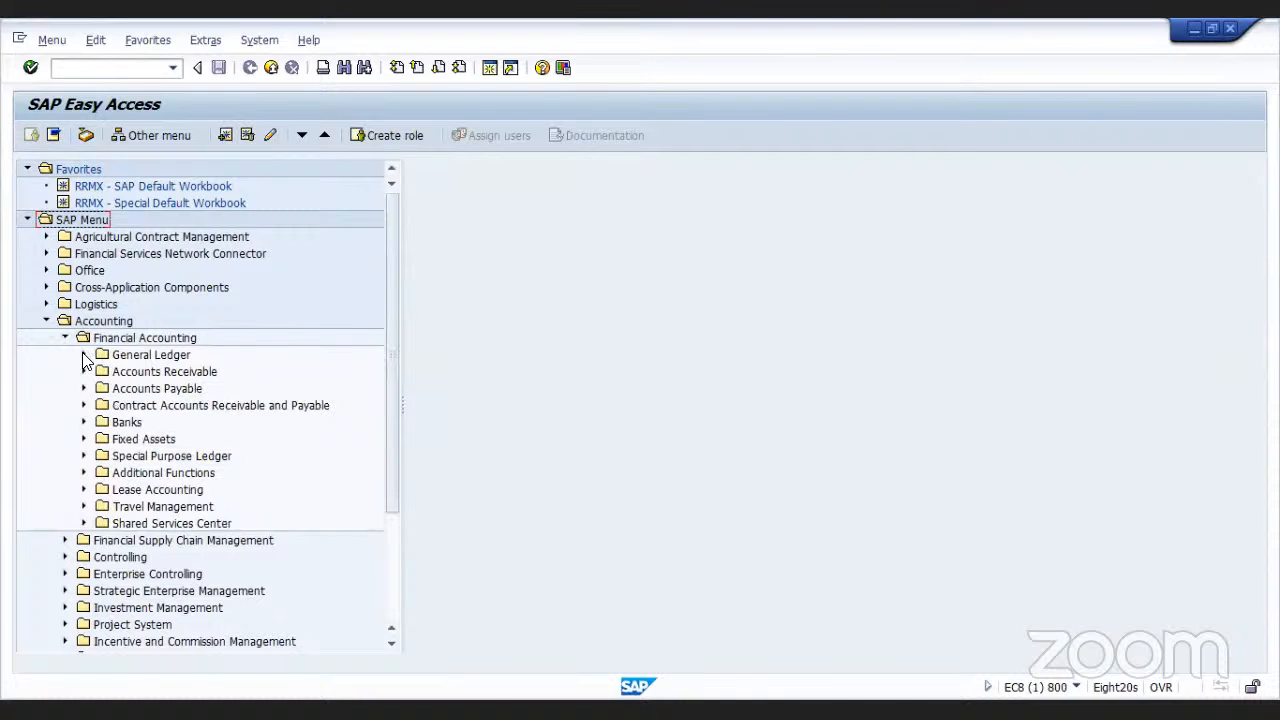
{"action": "left_click", "coordinate": [84, 372]}
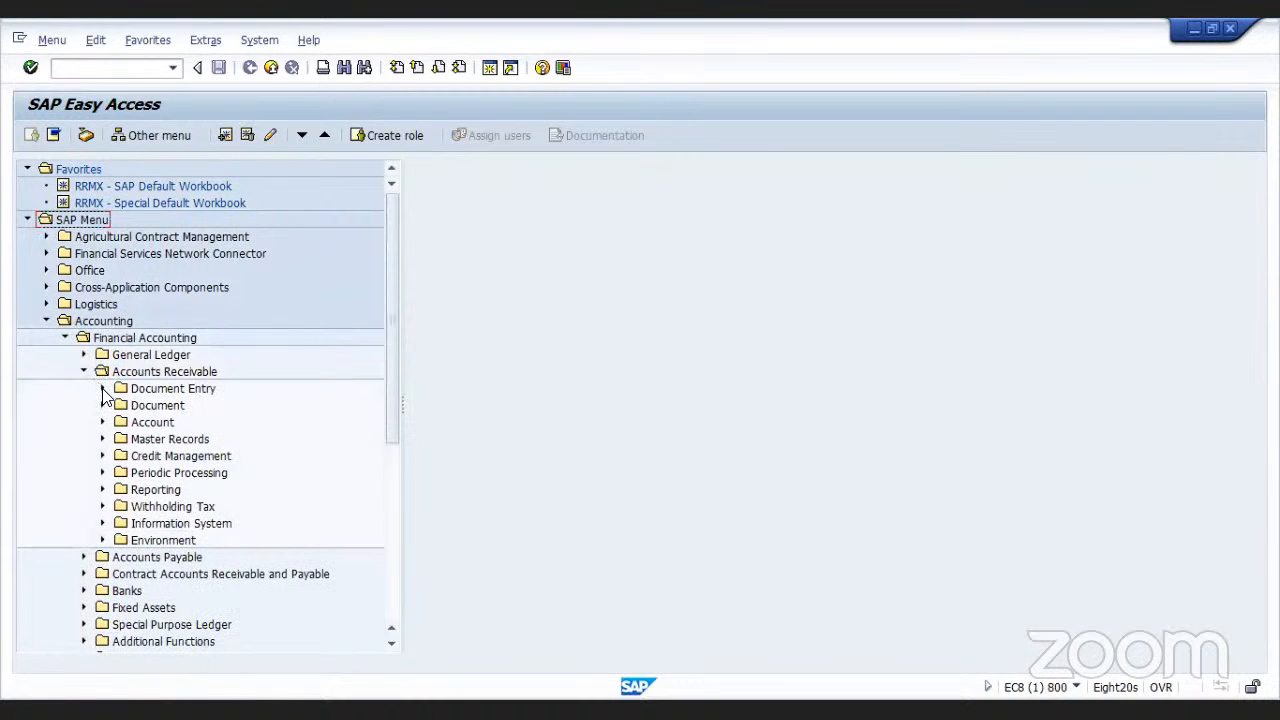
{"action": "left_click", "coordinate": [102, 388]}
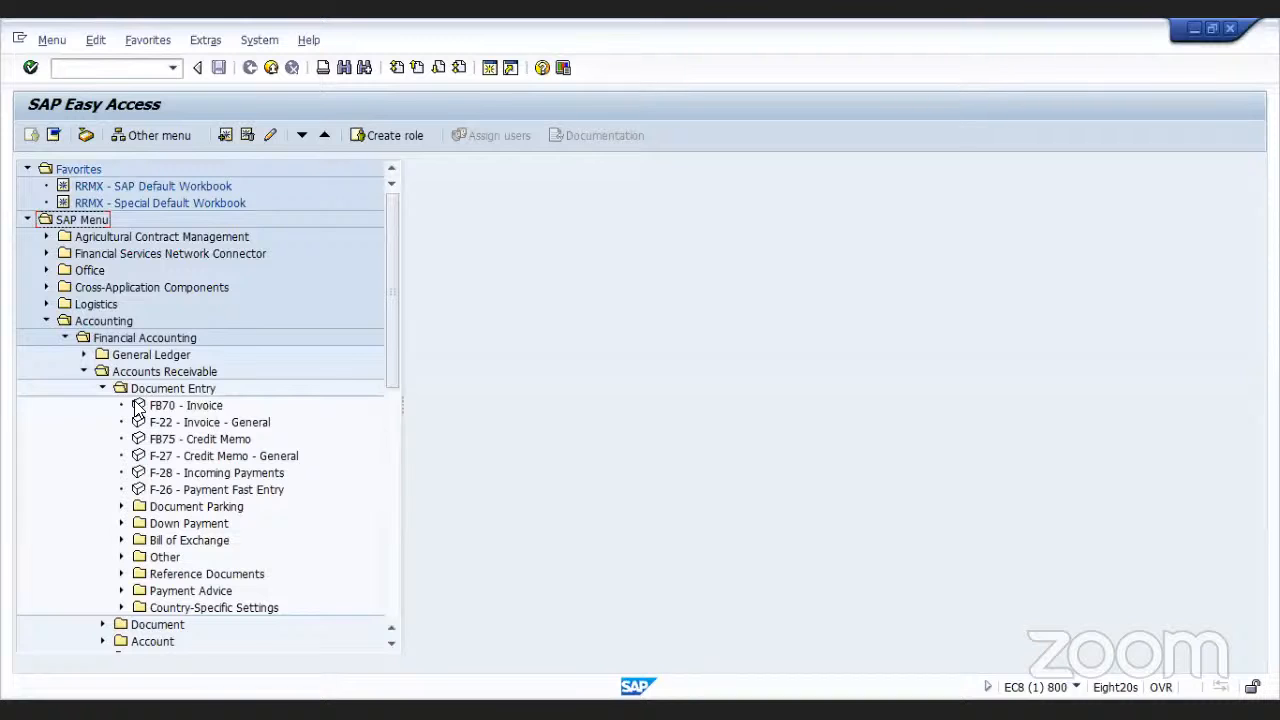
{"action": "double_click", "coordinate": [138, 407]}
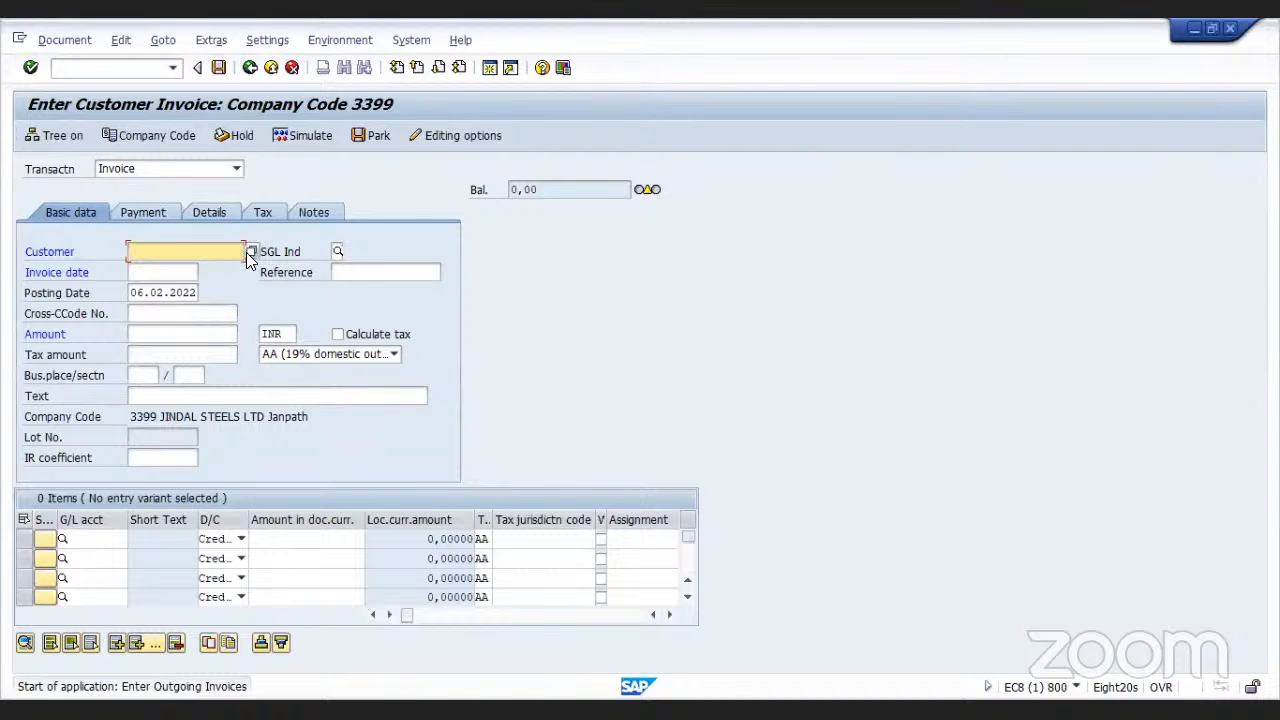
Look up the customers of company code 3399 and select VEDANT ALUMINIUM & POWER as the invoice customer
{"action": "left_click", "coordinate": [250, 252]}
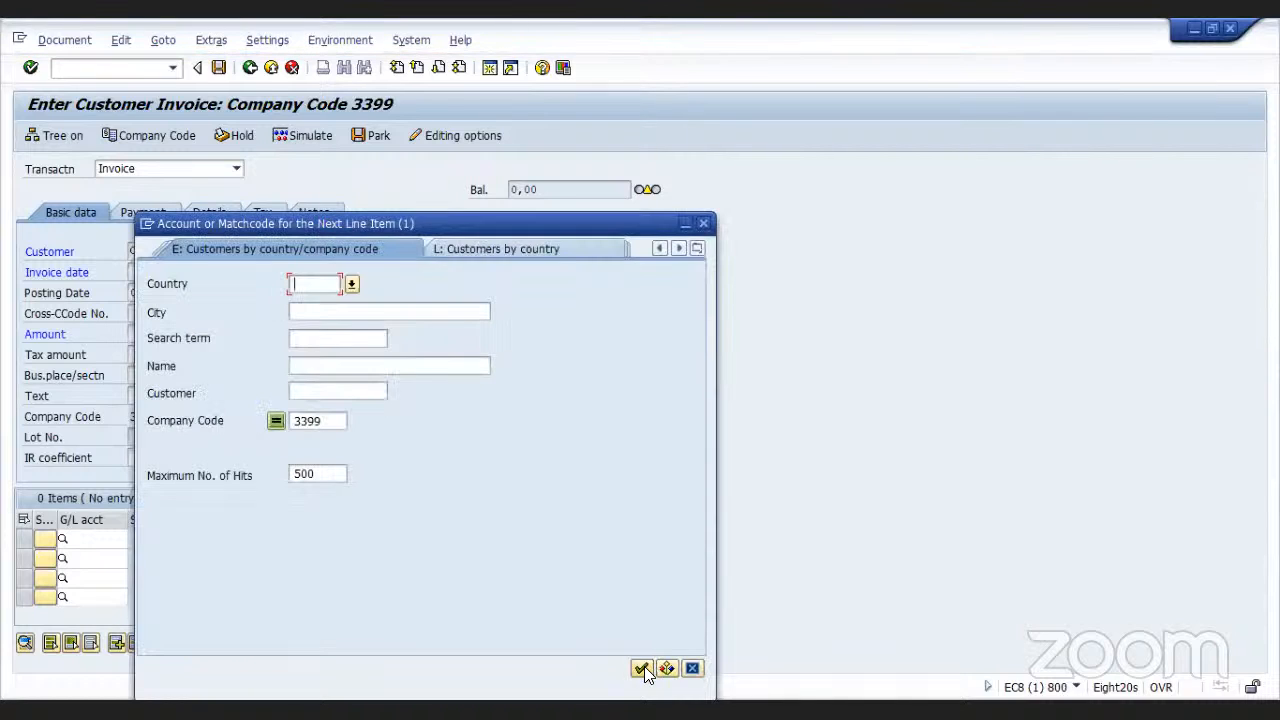
{"action": "left_click", "coordinate": [641, 668]}
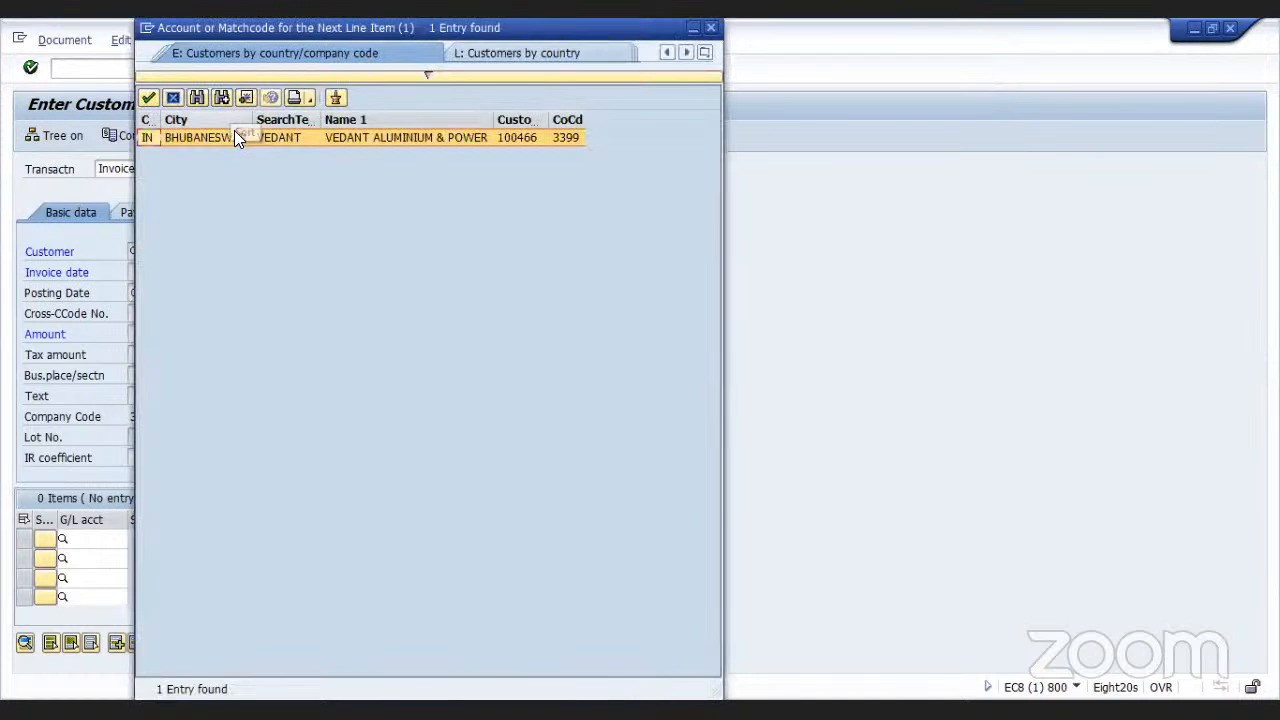
{"action": "double_click", "coordinate": [234, 137]}
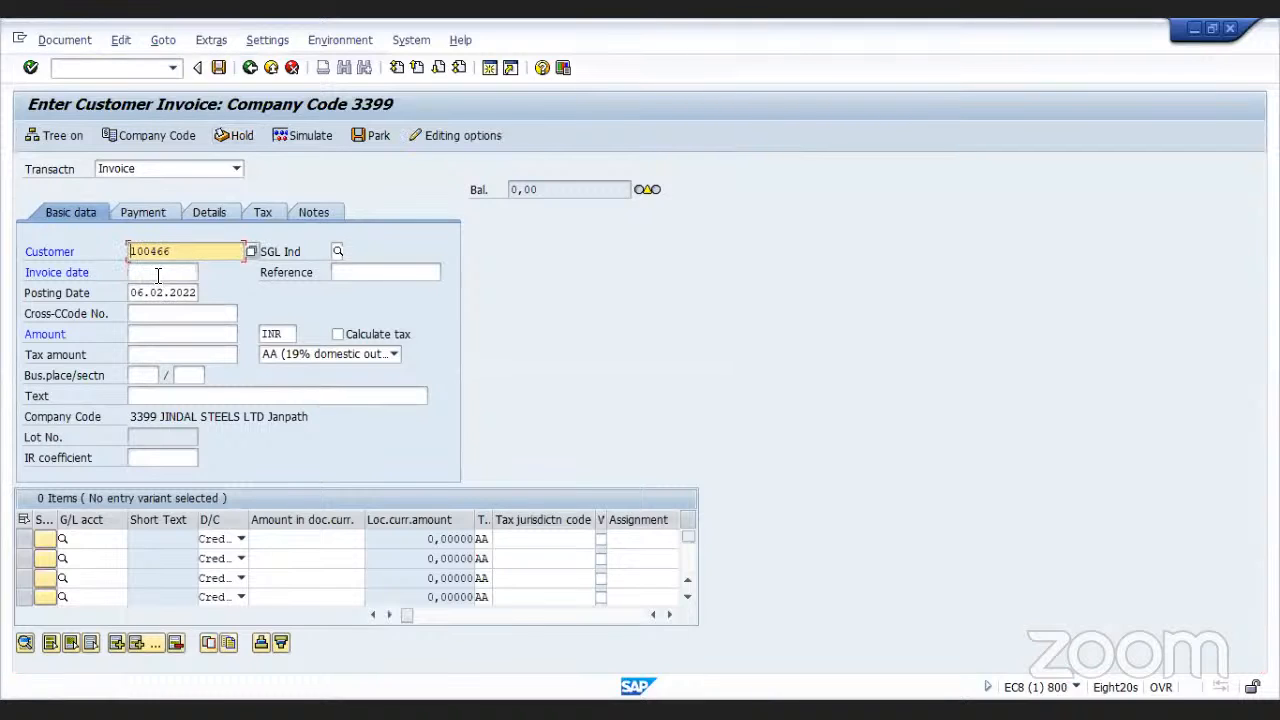
Set the invoice date to 06.02.2022
{"action": "left_click", "coordinate": [157, 273]}
{"action": "type", "text": "0"}
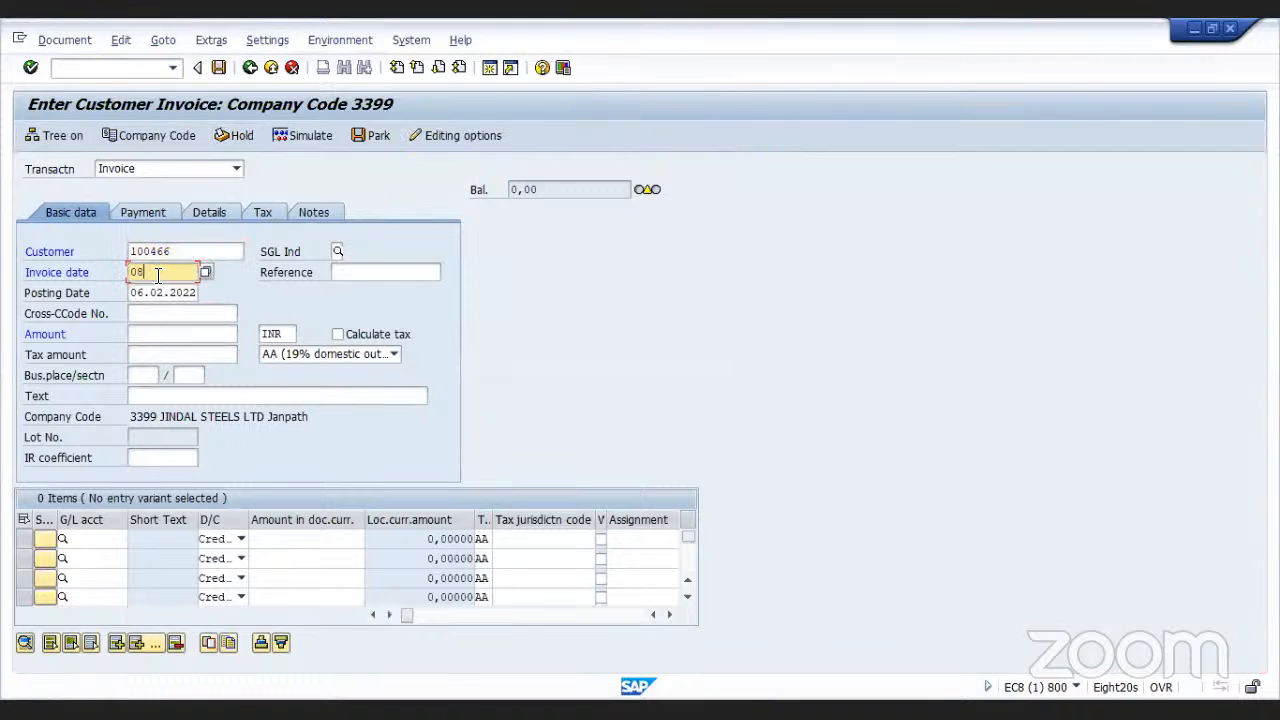
{"action": "type", "text": "6"}
{"action": "type", "text": ".0"}
{"action": "type", "text": "2.202"}
{"action": "type", "text": "2."}
{"action": "type", "text": "2"}
{"action": "type", "text": "022"}
Enter an invoice amount of 250000 and the text "Sale of scrap"
{"action": "left_click", "coordinate": [156, 334]}
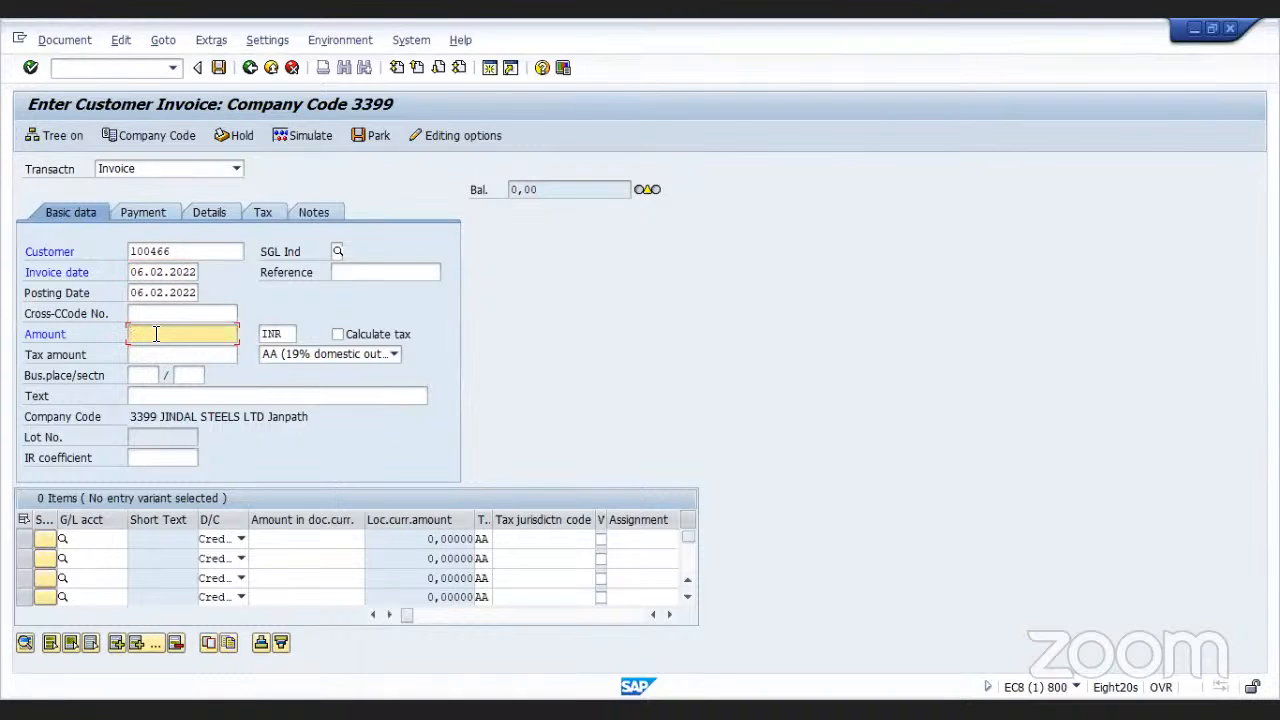
{"action": "type", "text": "250000"}
{"action": "left_click", "coordinate": [164, 396]}
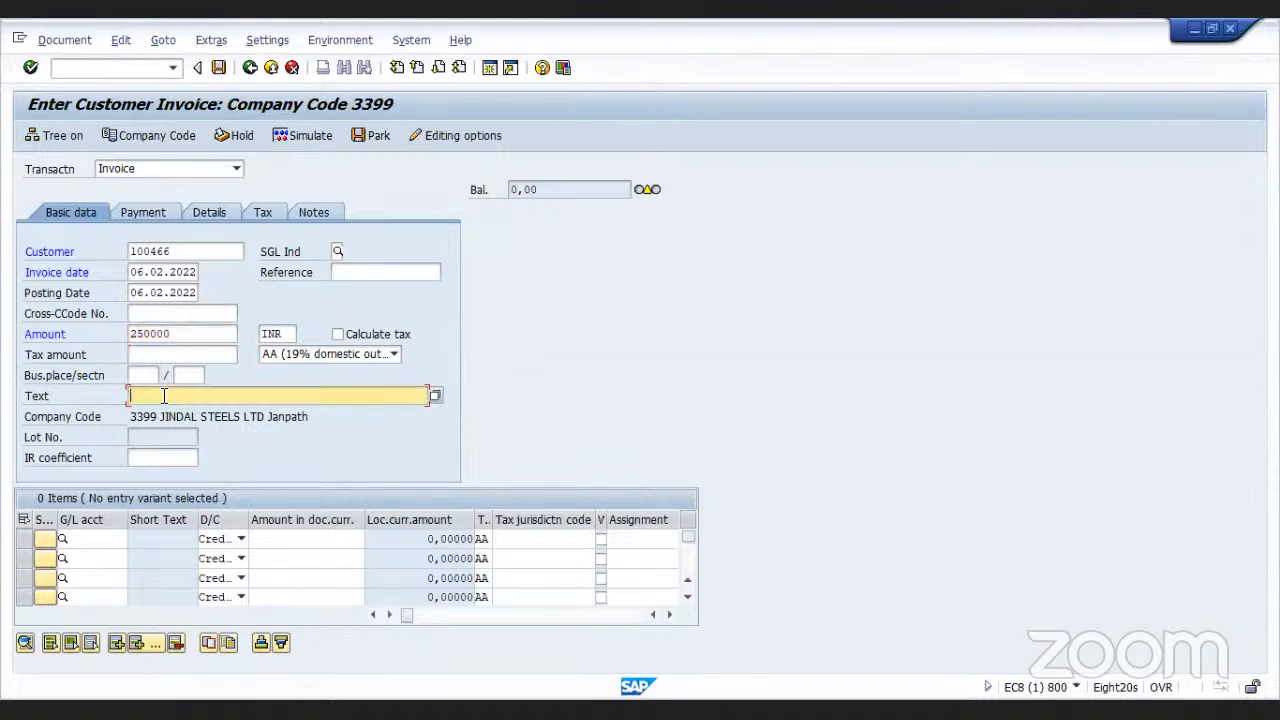
{"action": "type", "text": "Sale of scrap"}
{"action": "left_click", "coordinate": [116, 540]}
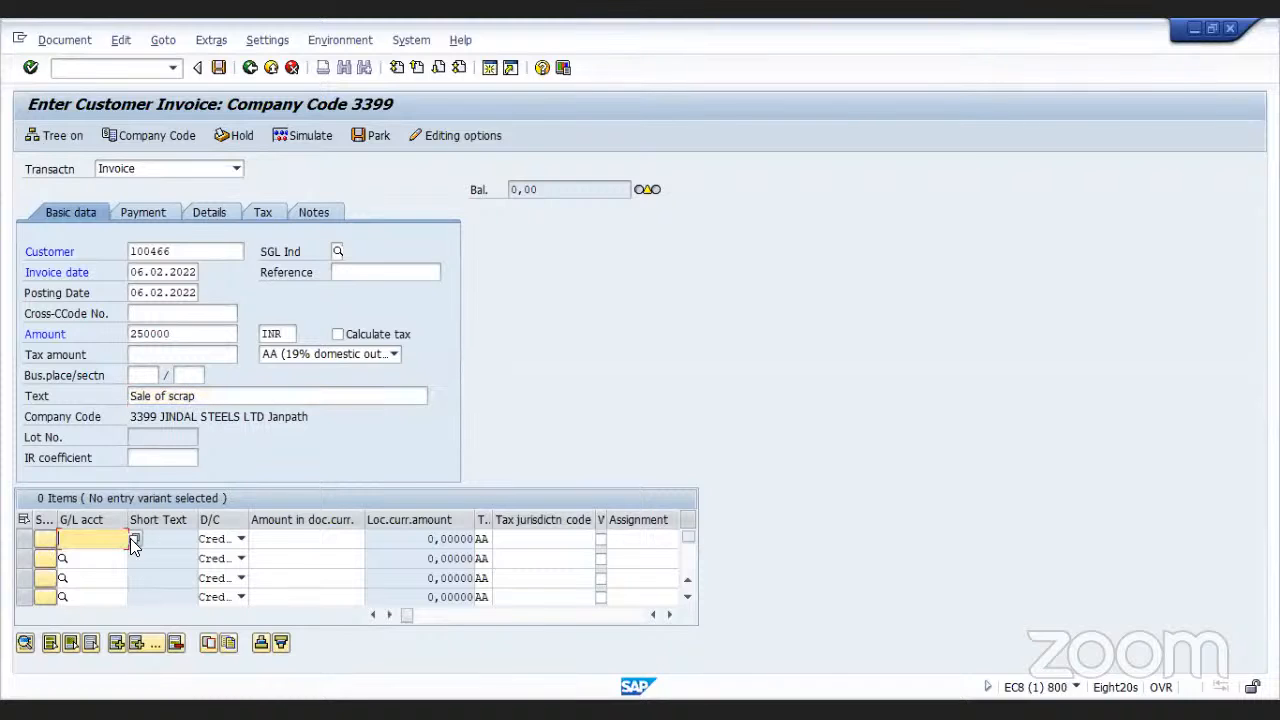
{"action": "key", "text": "Return"}
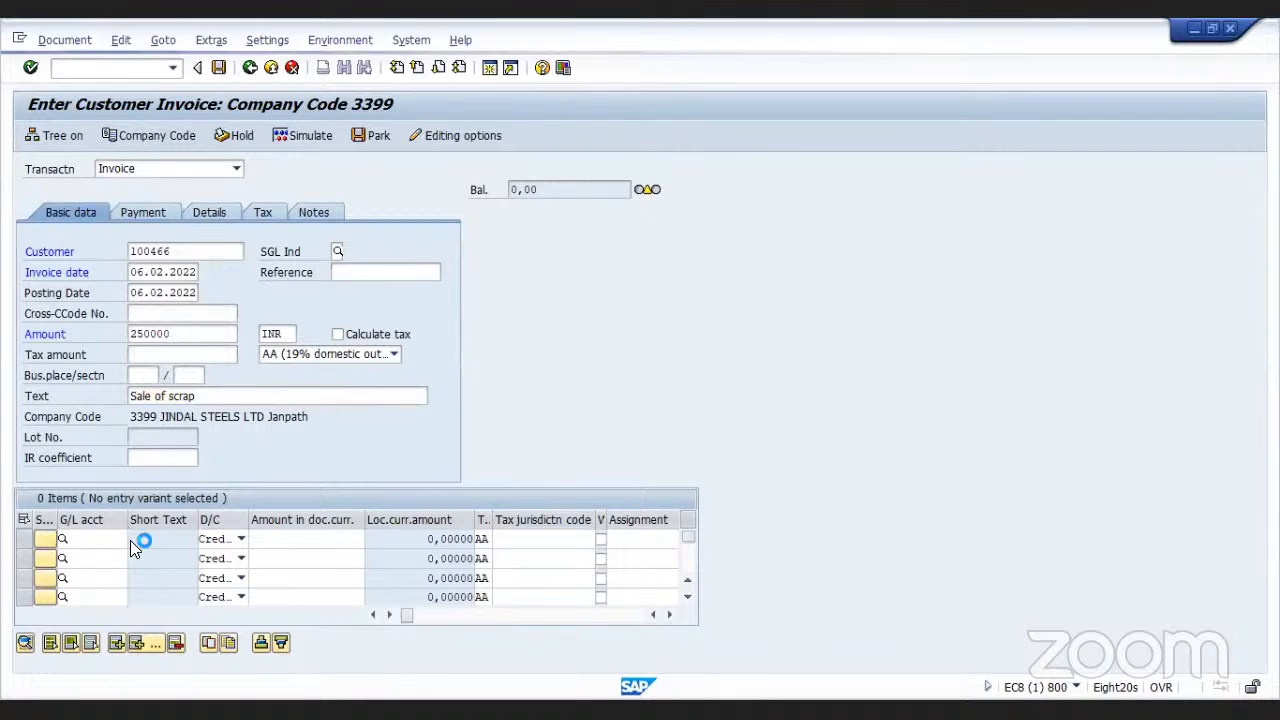
{"action": "key", "text": "F4"}
{"action": "left_click", "coordinate": [532, 668]}
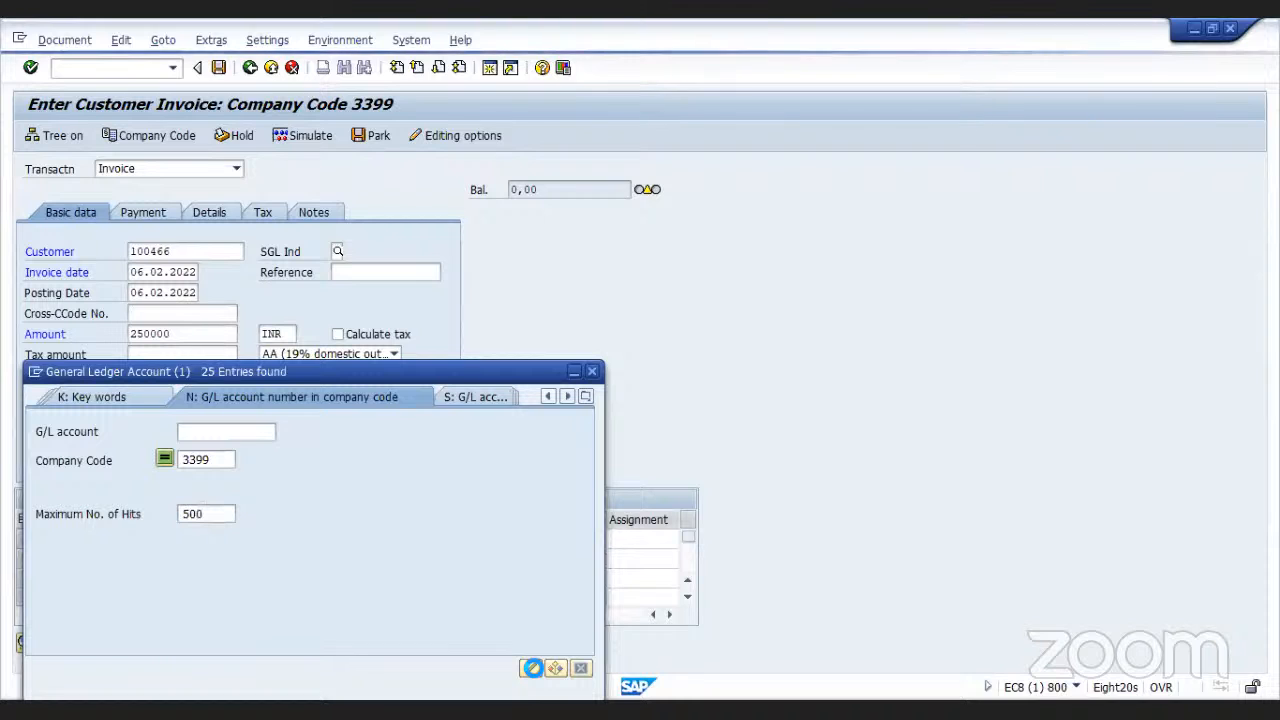
{"action": "left_click", "coordinate": [532, 668]}
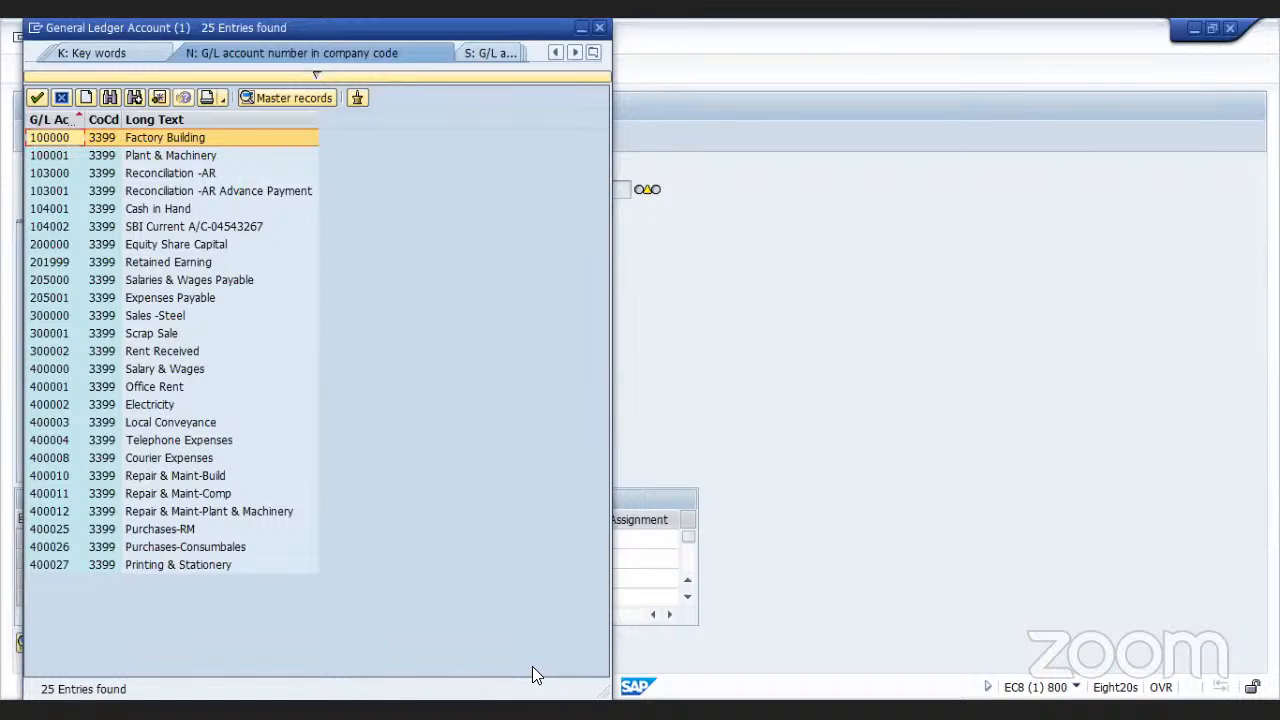
{"action": "left_click", "coordinate": [60, 93]}
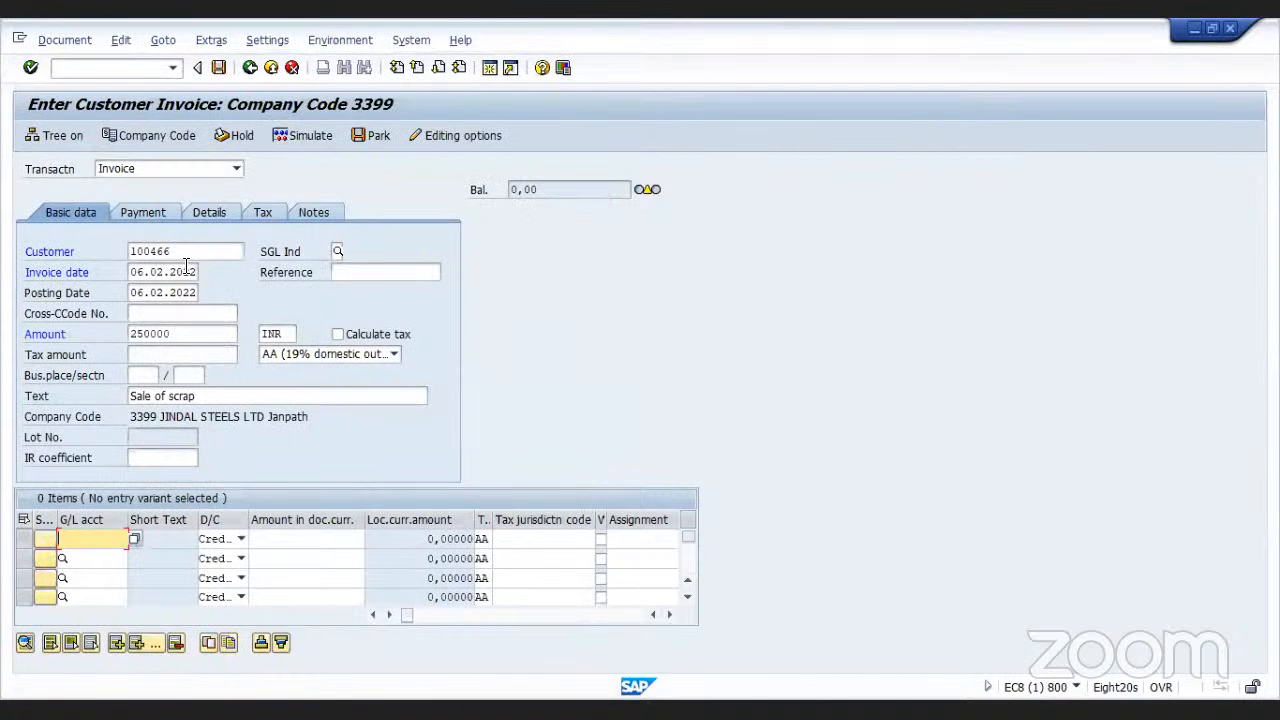
Look up the G/L accounts of company code 3399 and assign Sales -Steel to the first line item
{"action": "left_click", "coordinate": [134, 538]}
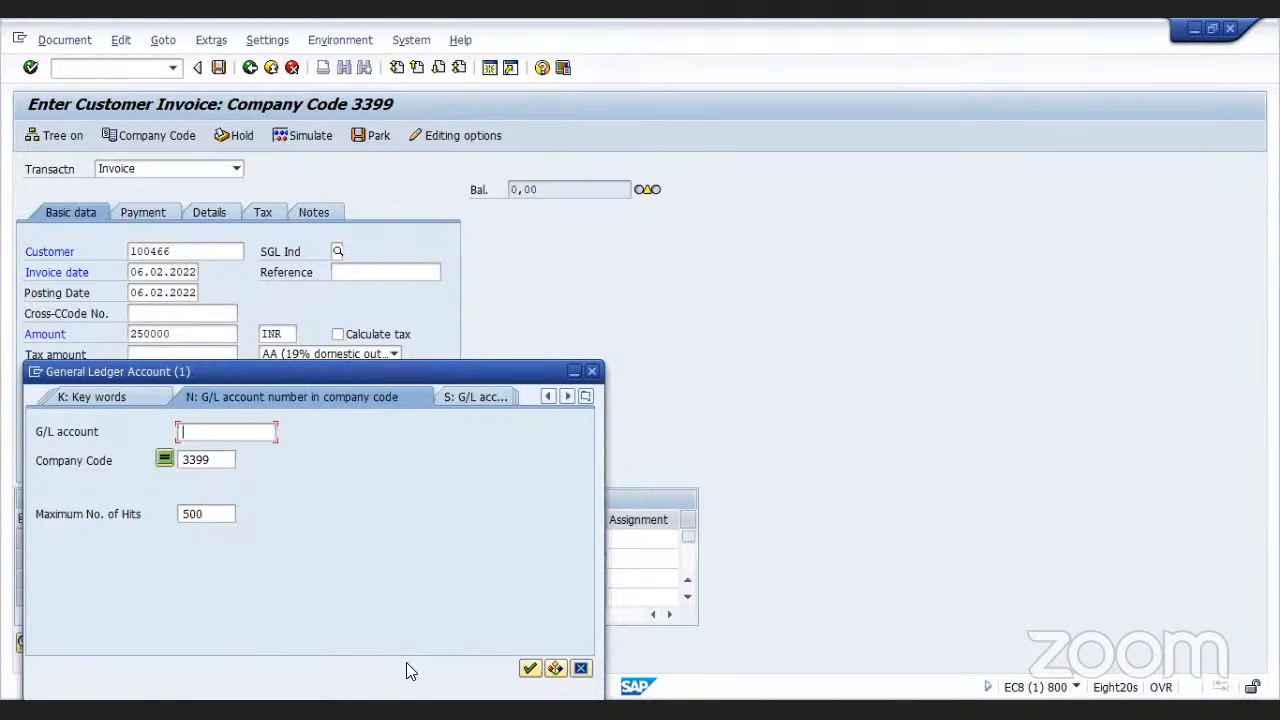
{"action": "left_click", "coordinate": [530, 668]}
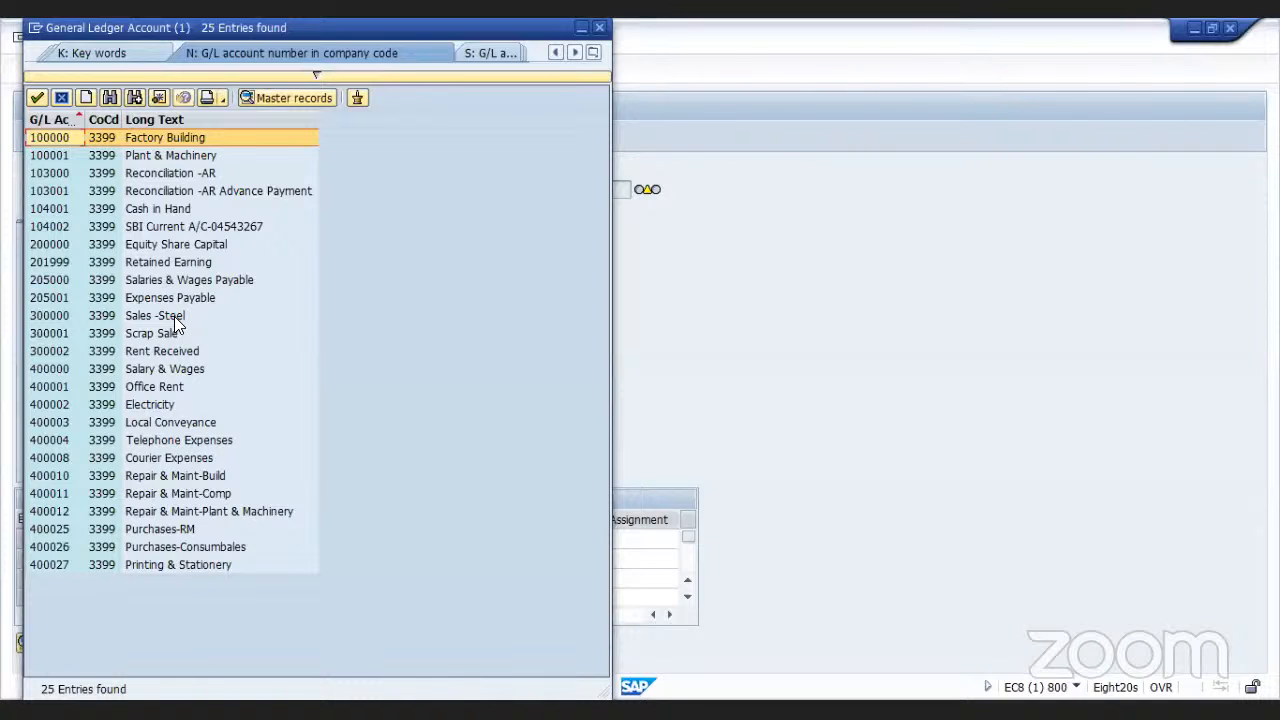
{"action": "left_click", "coordinate": [174, 316]}
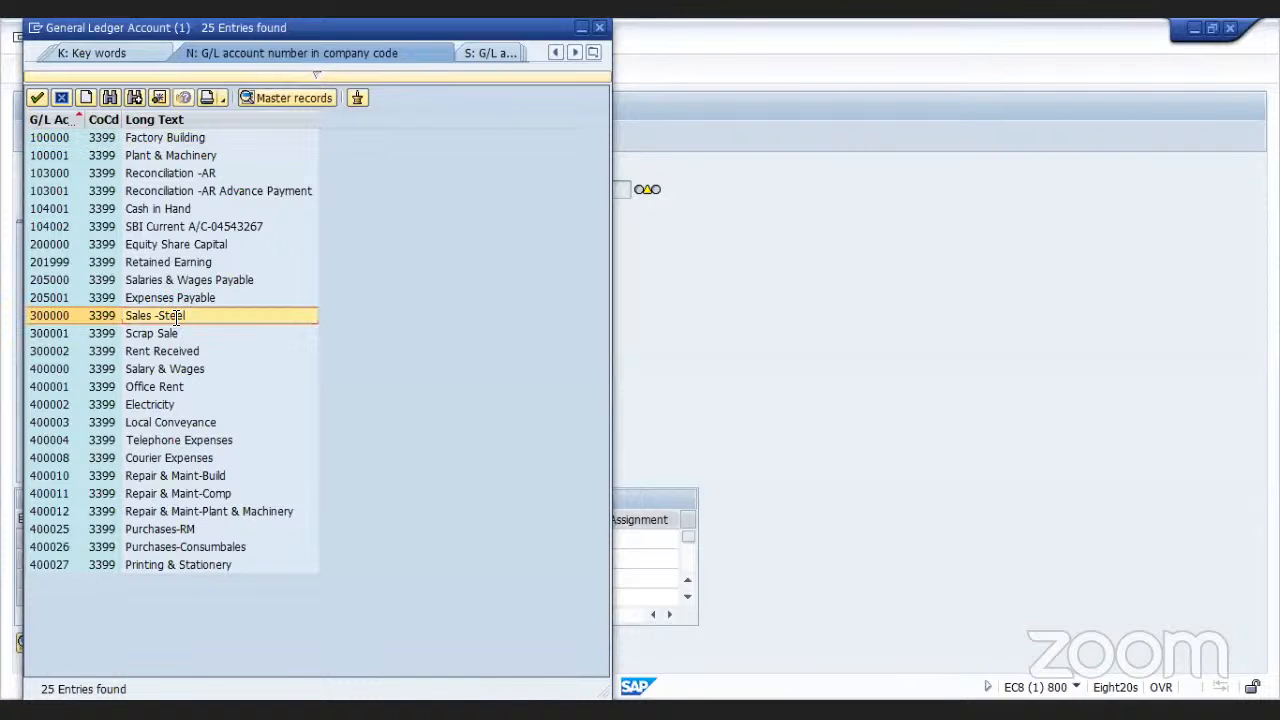
{"action": "double_click", "coordinate": [176, 316]}
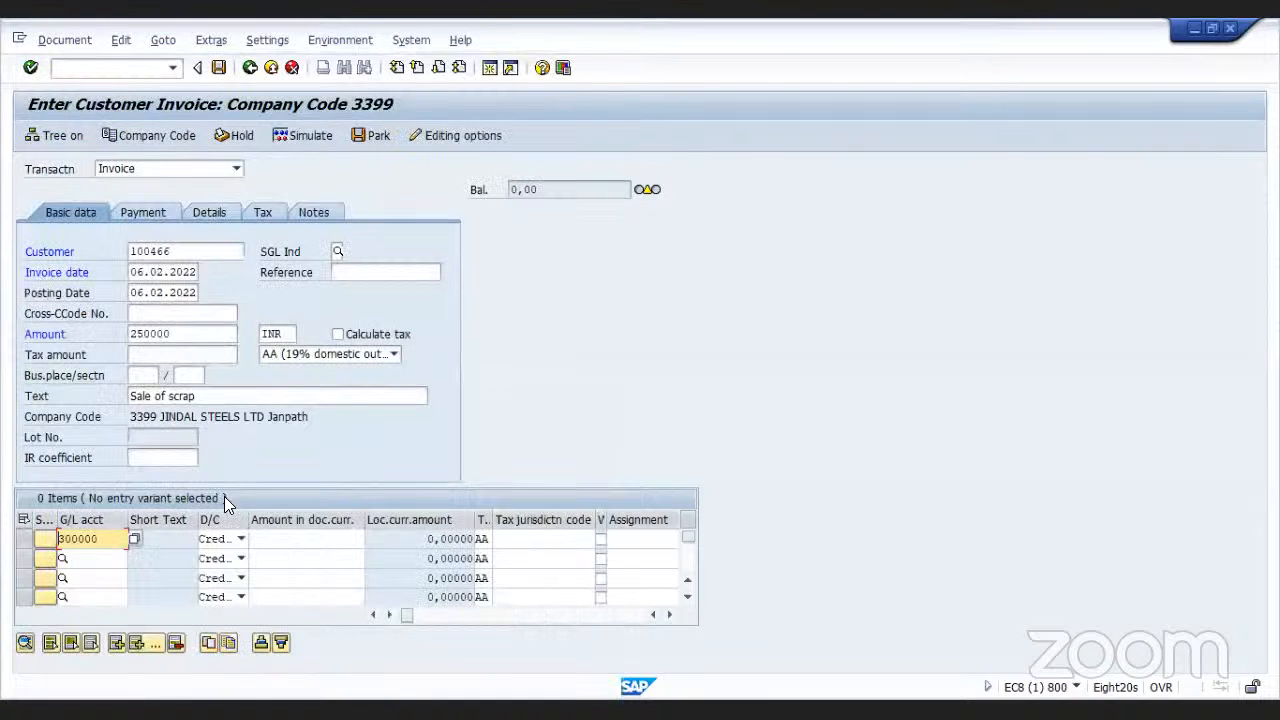
Set the first line item's amount to 250000, clear its tax code and try to post the invoice
{"action": "left_click", "coordinate": [276, 541]}
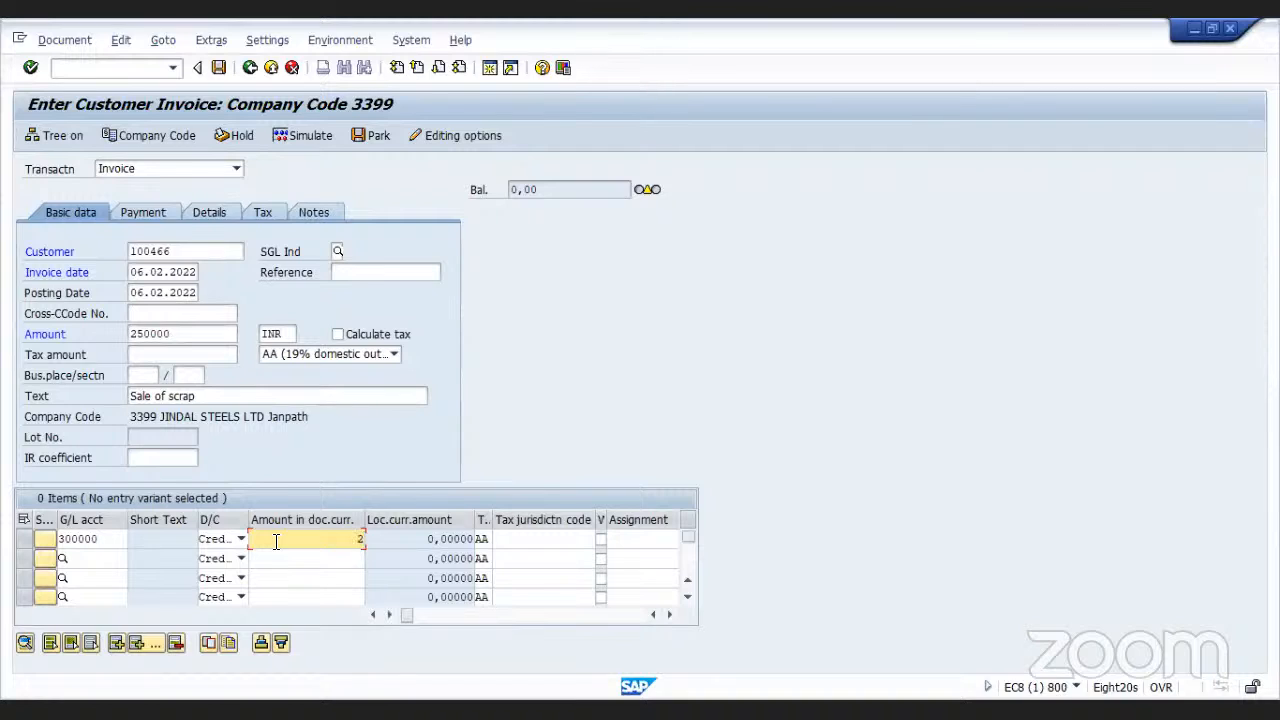
{"action": "type", "text": "250000"}
{"action": "left_click", "coordinate": [484, 539]}
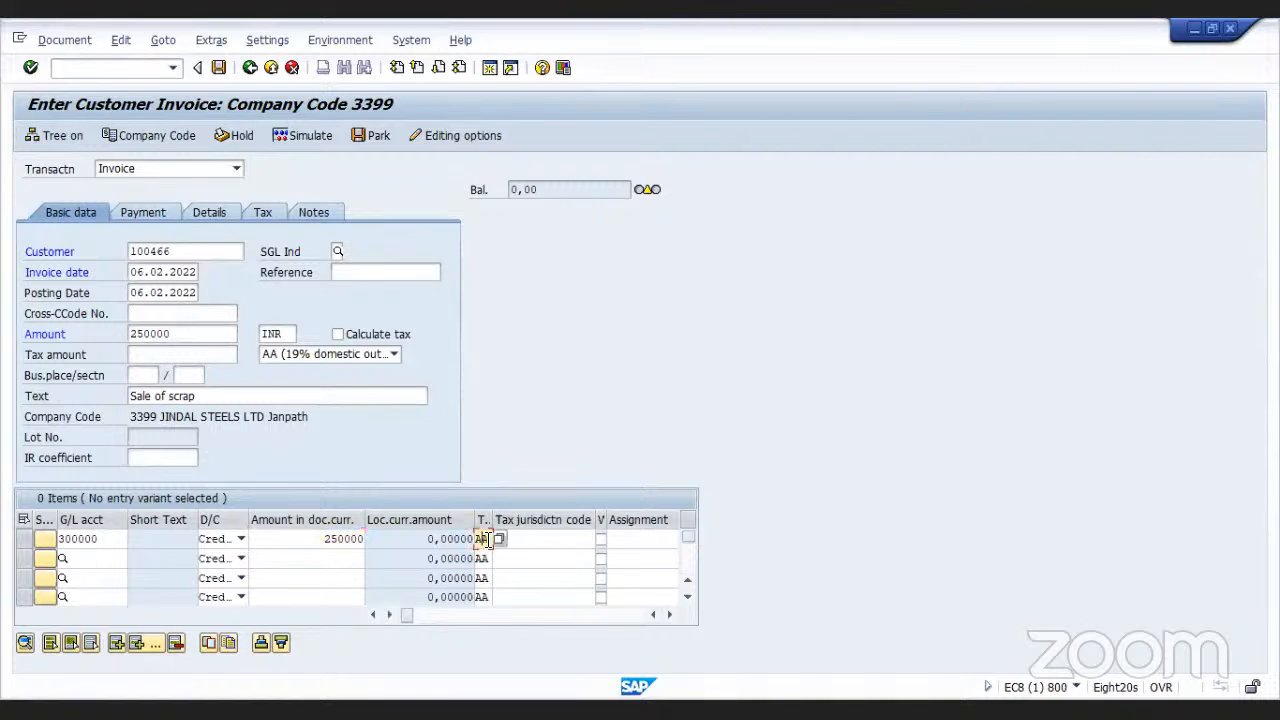
{"action": "key", "text": "BackSpace"}
{"action": "key", "text": "BackSpace"}
{"action": "left_click", "coordinate": [219, 67]}
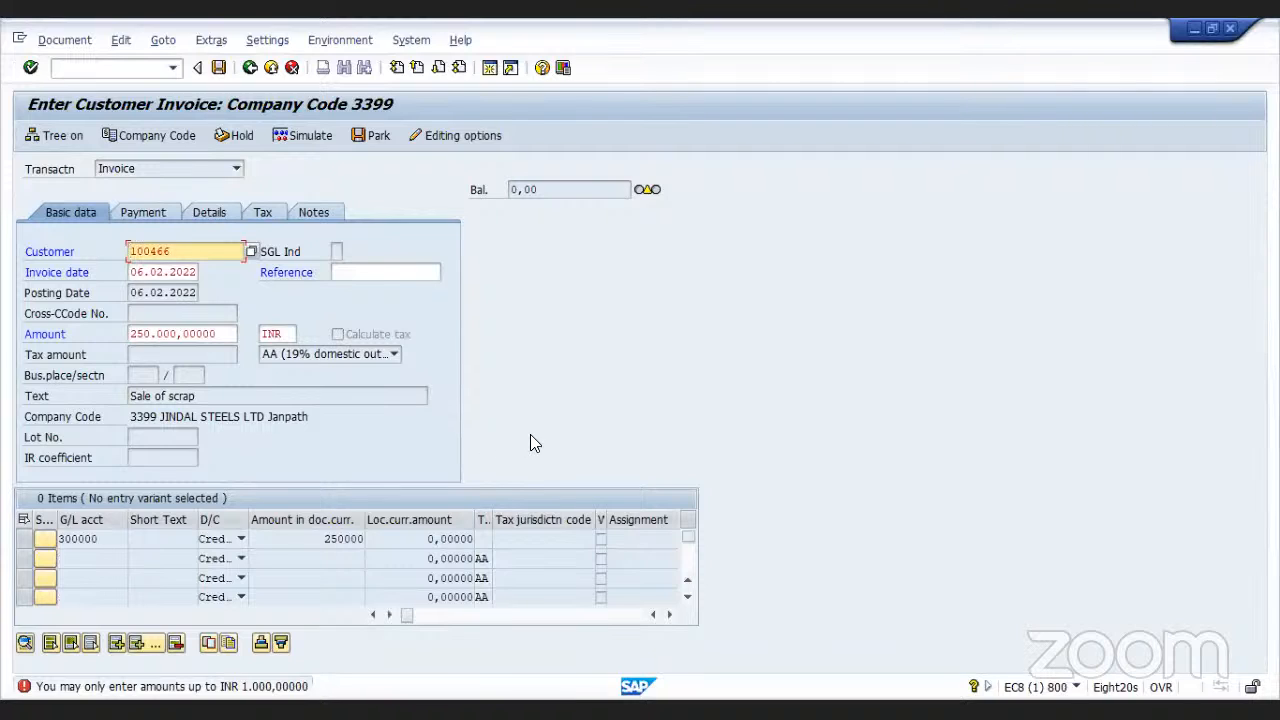
Re-enter 250000 as the invoice amount in the basic data and try to post the invoice again
{"action": "left_click", "coordinate": [220, 334]}
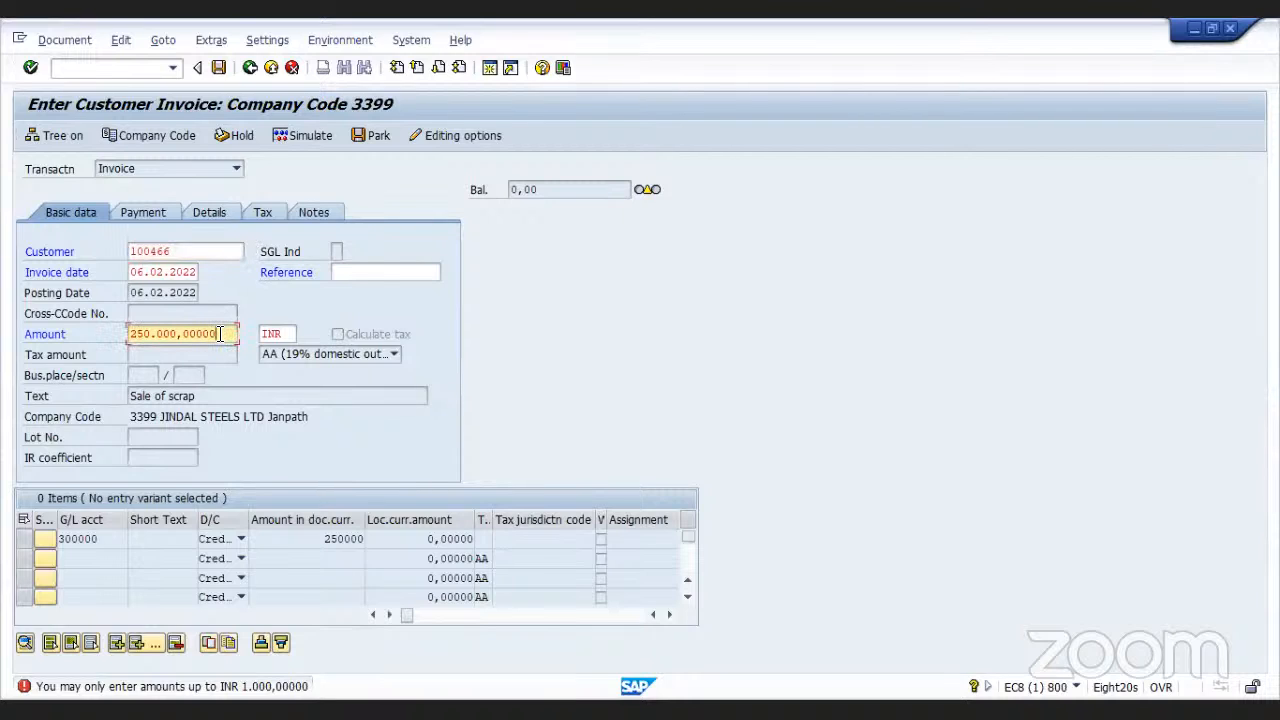
{"action": "key", "text": "BackSpace"}
{"action": "key", "text": "BackSpace"}
{"action": "key", "text": "BackSpace"}
{"action": "key", "text": "BackSpace"}
{"action": "key", "text": "BackSpace"}
{"action": "key", "text": "BackSpace"}
{"action": "key", "text": "BackSpace"}
{"action": "key", "text": "BackSpace"}
{"action": "key", "text": "BackSpace"}
{"action": "key", "text": "BackSpace"}
{"action": "key", "text": "BackSpace"}
{"action": "key", "text": "BackSpace"}
{"action": "key", "text": "BackSpace"}
{"action": "key", "text": "BackSpace"}
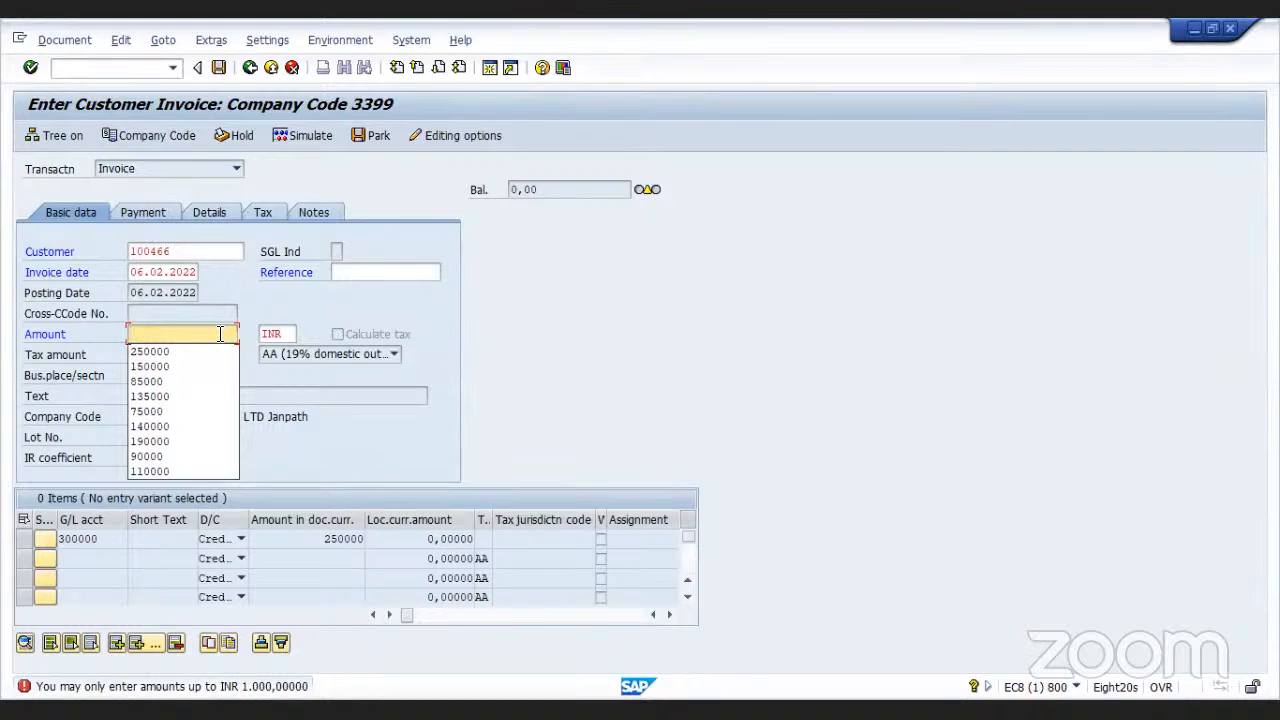
{"action": "type", "text": "25"}
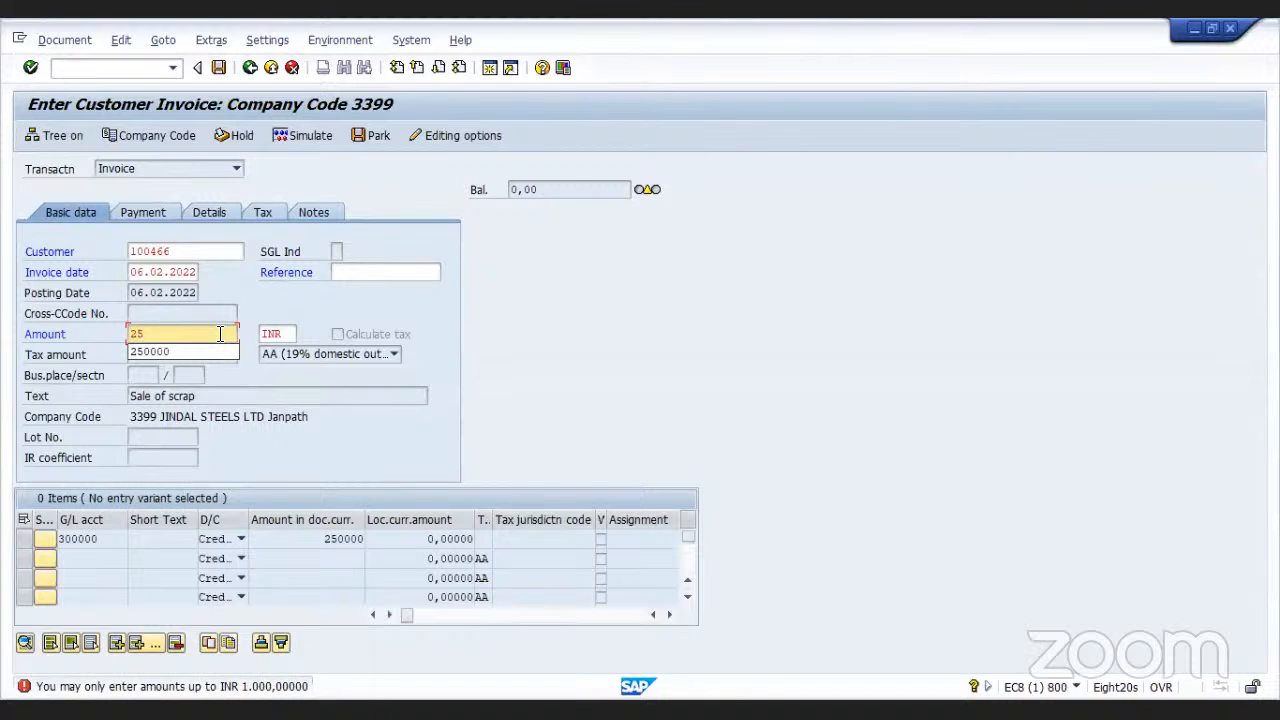
{"action": "type", "text": "0000"}
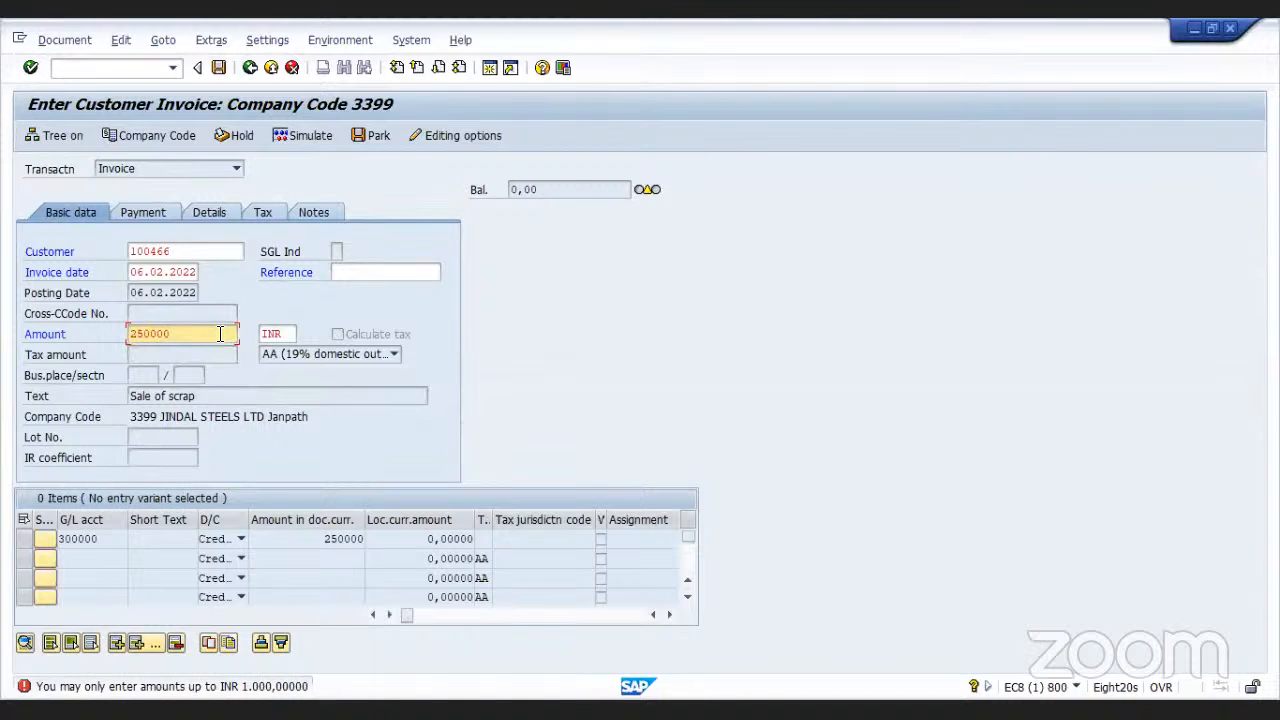
{"action": "left_click", "coordinate": [218, 68]}
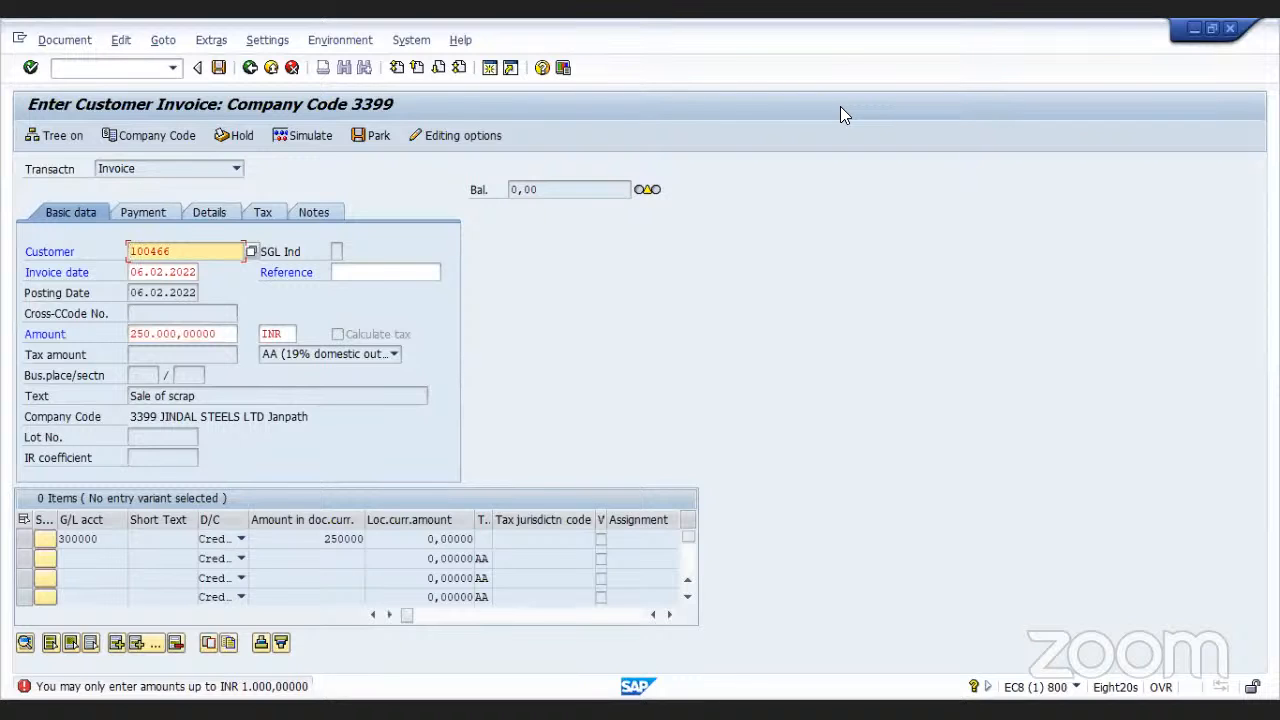
{"action": "key", "text": "Return"}
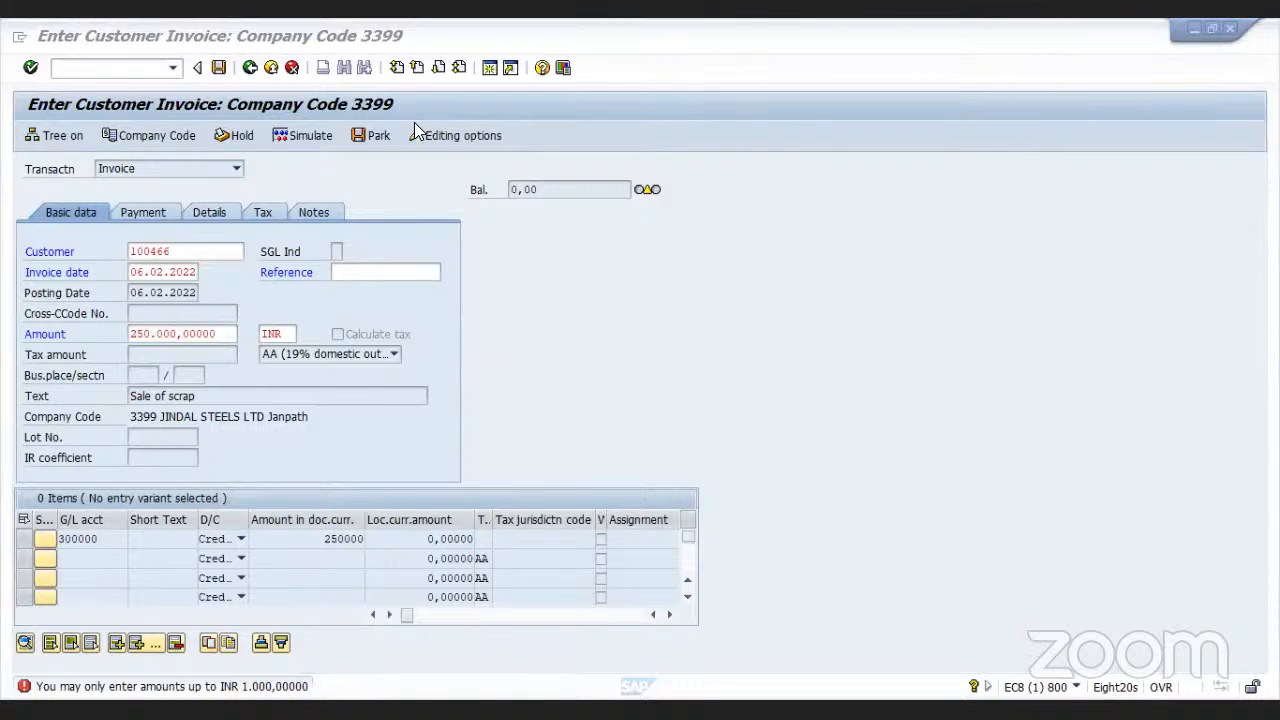
Switch to the customizing guide in a new session and open Define Tolerances (Customers) for manual incoming payments under Accounts Receivable and Accounts Payable
{"action": "left_click", "coordinate": [489, 67]}
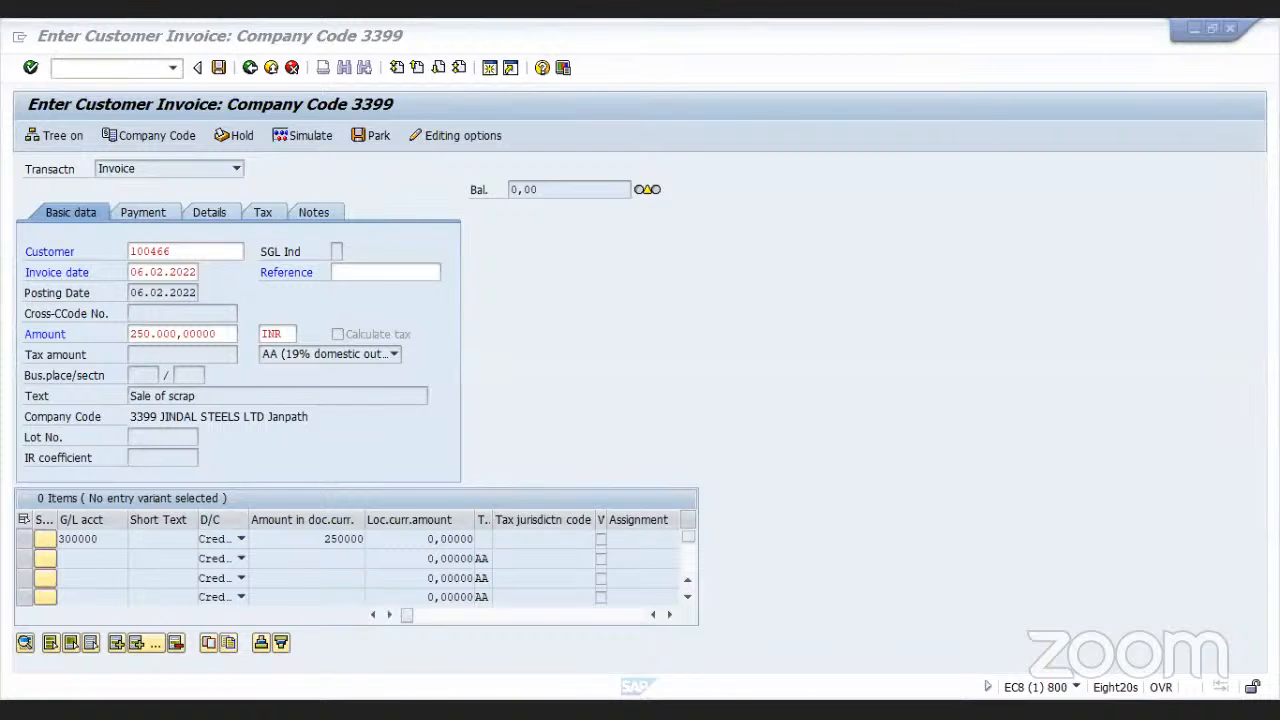
{"action": "key", "text": "alt+Tab"}
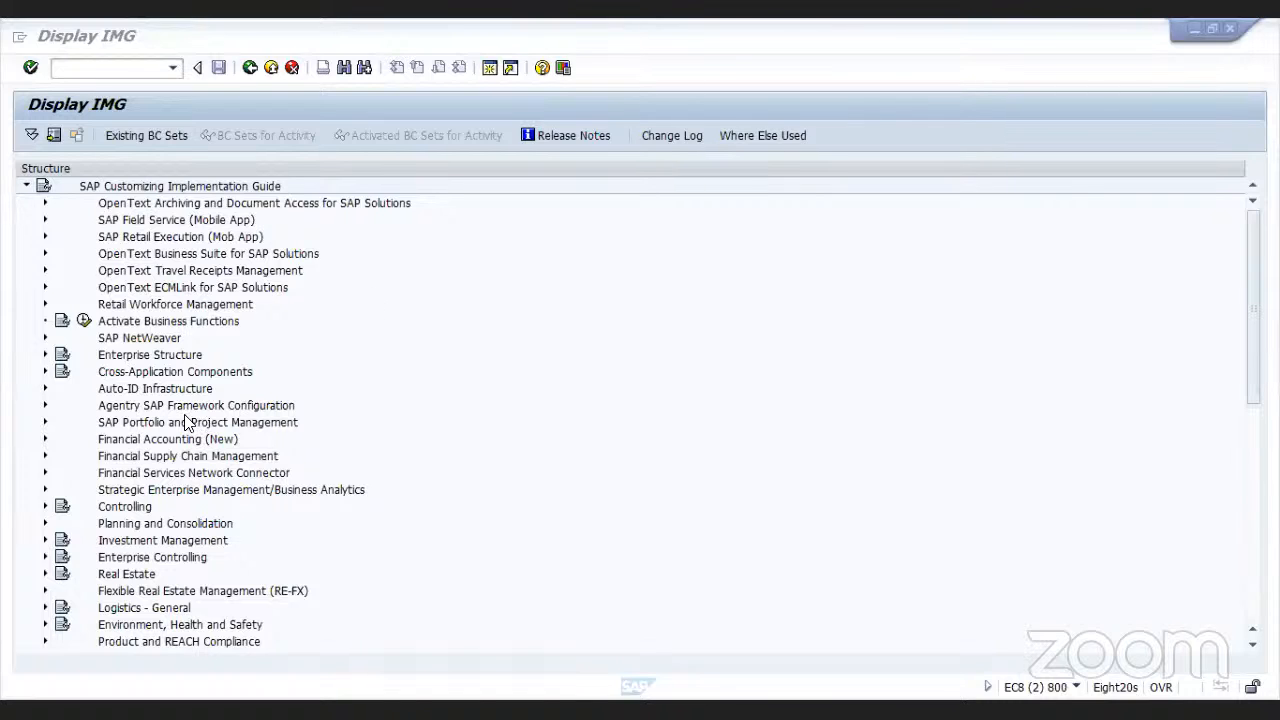
{"action": "left_click", "coordinate": [45, 440]}
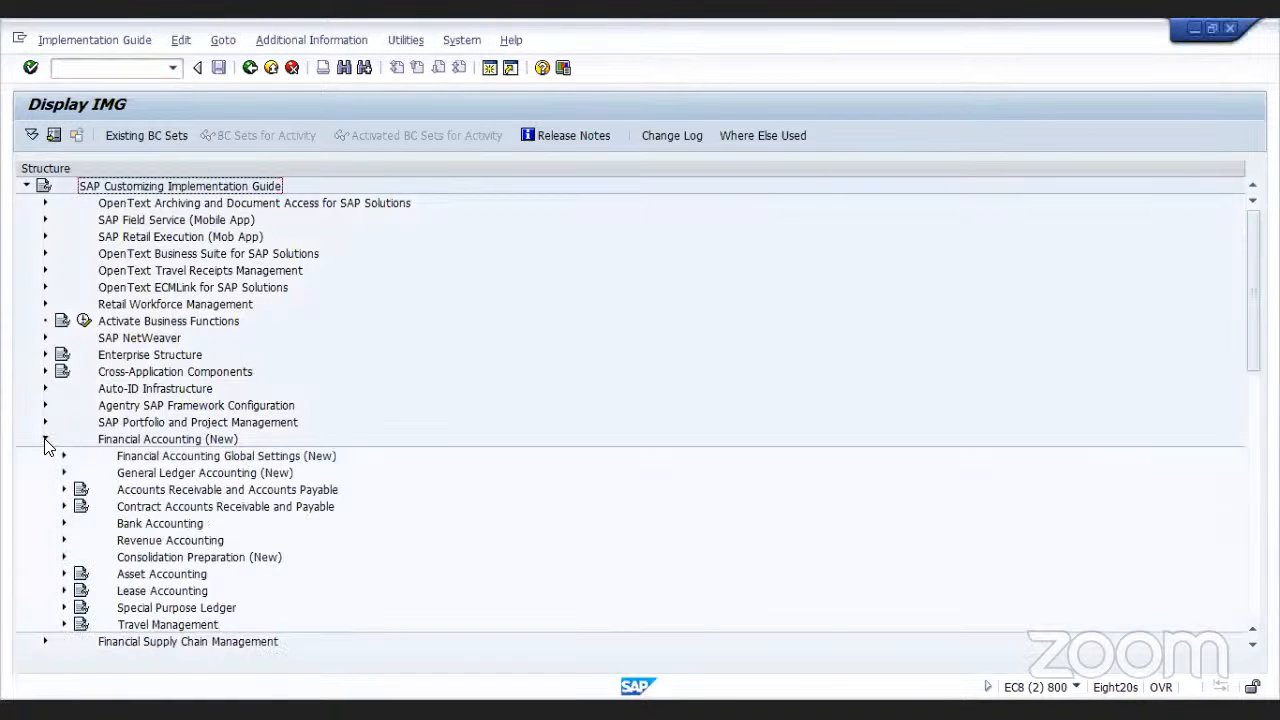
{"action": "left_click", "coordinate": [62, 490]}
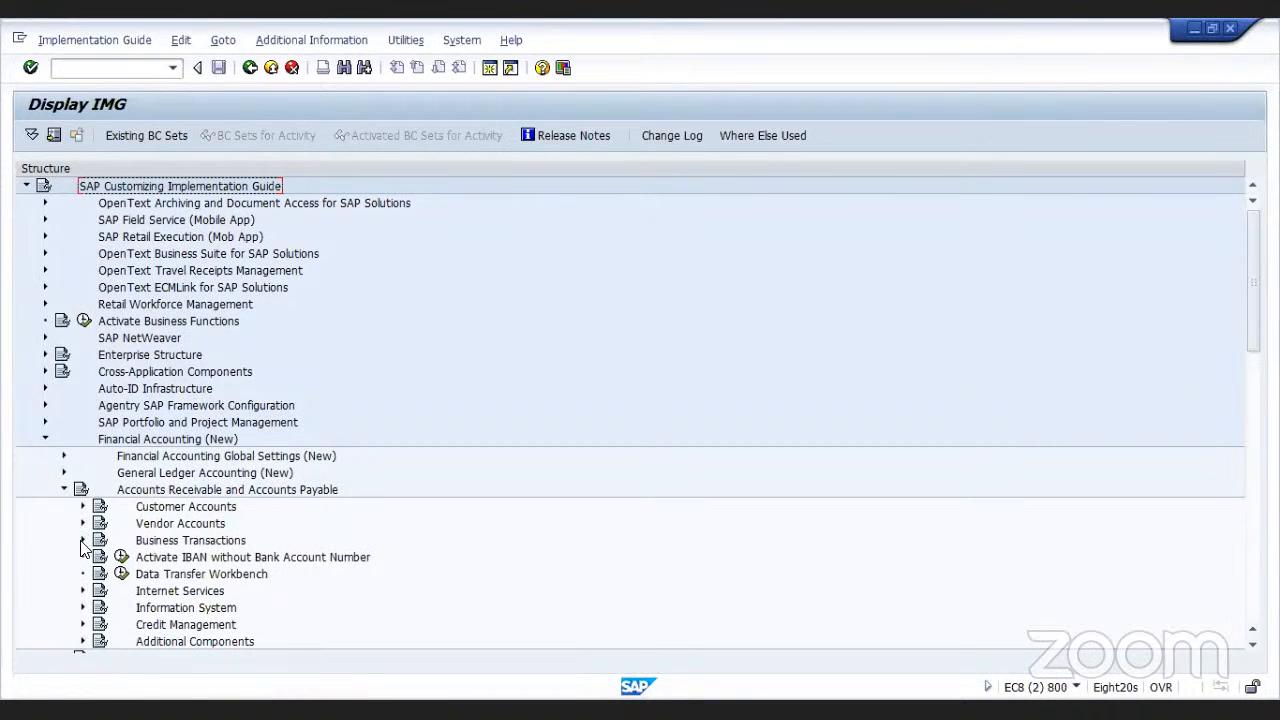
{"action": "left_click", "coordinate": [82, 540]}
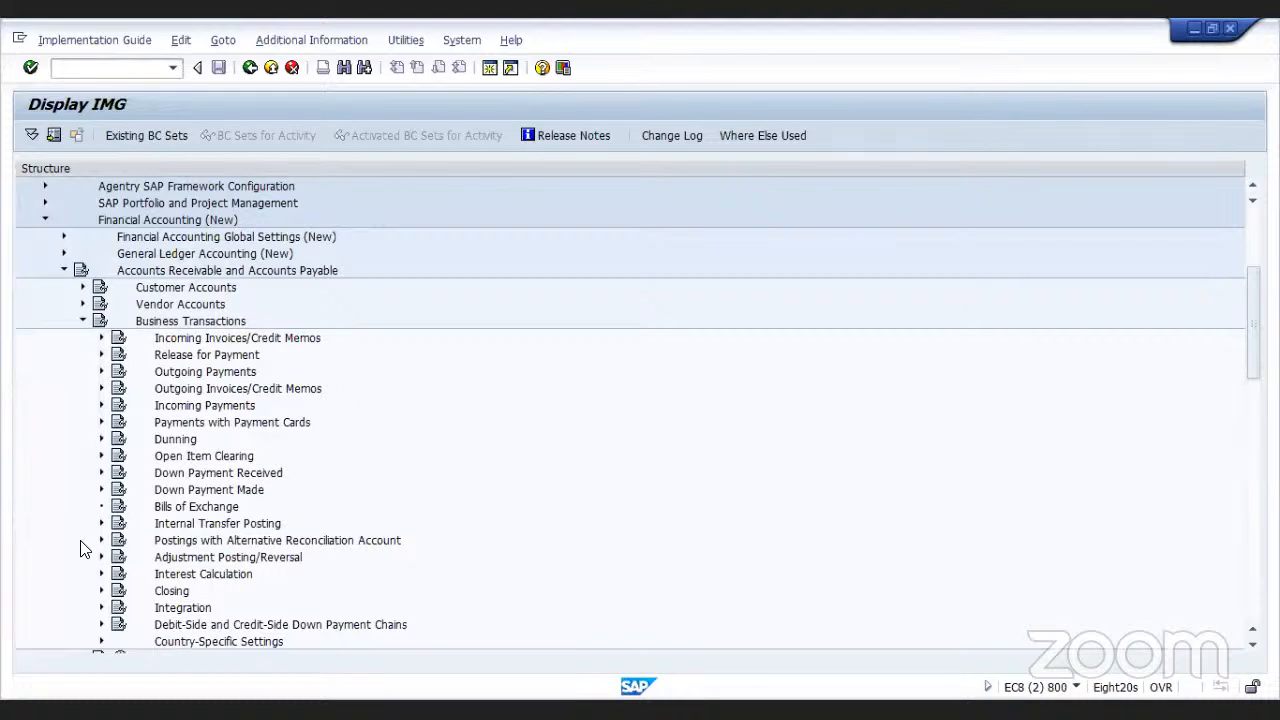
{"action": "left_click", "coordinate": [101, 405]}
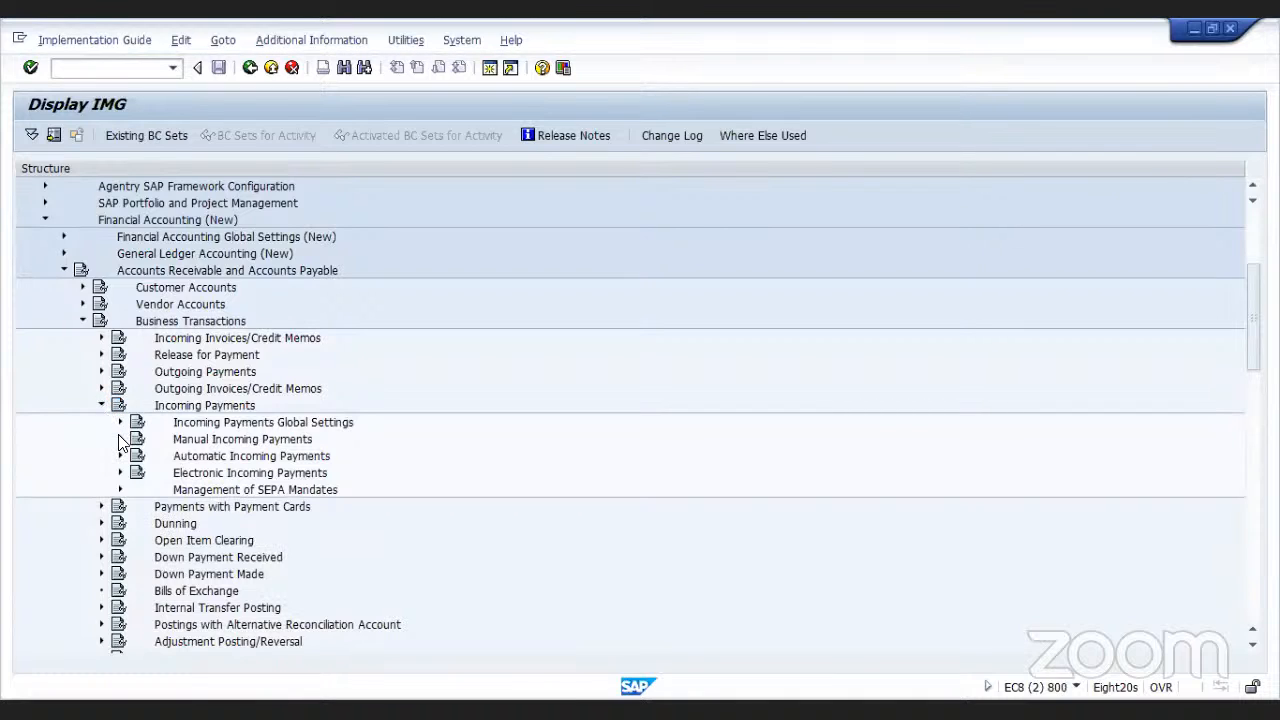
{"action": "left_click", "coordinate": [120, 440]}
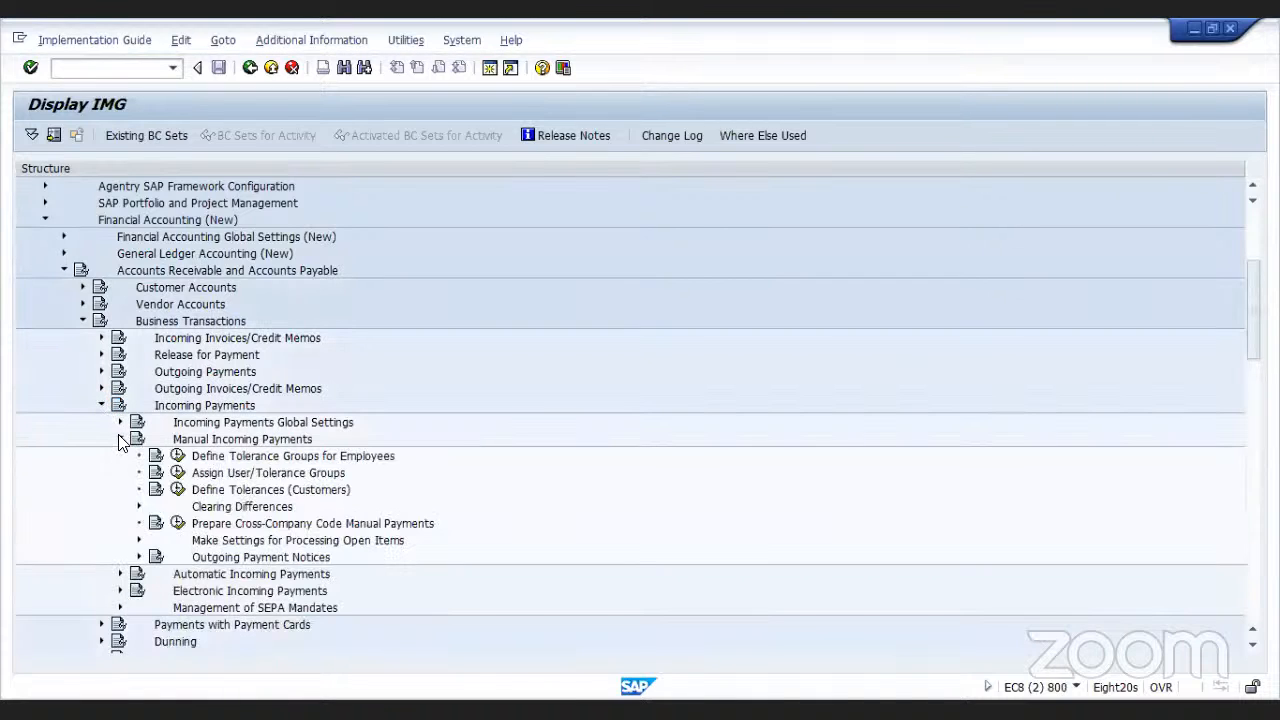
{"action": "left_click", "coordinate": [177, 490]}
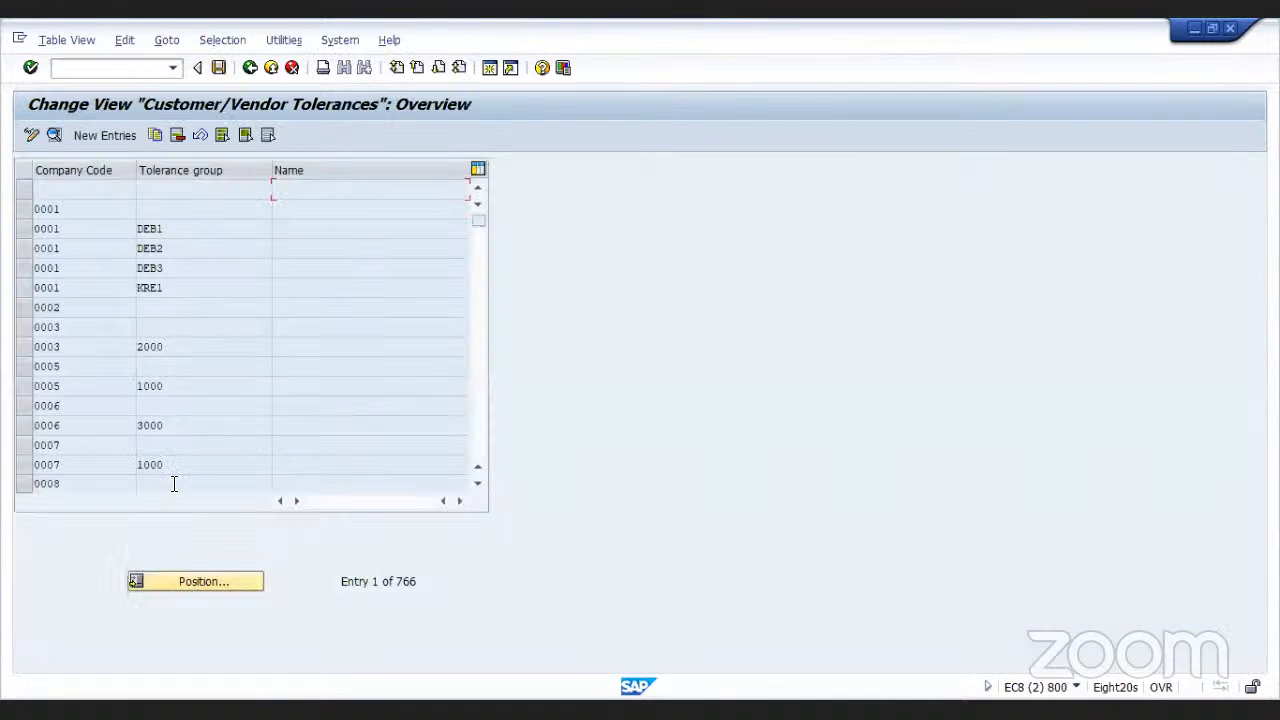
Find the tolerance group entry of company code 3399 and open its details
{"action": "left_click", "coordinate": [477, 419]}
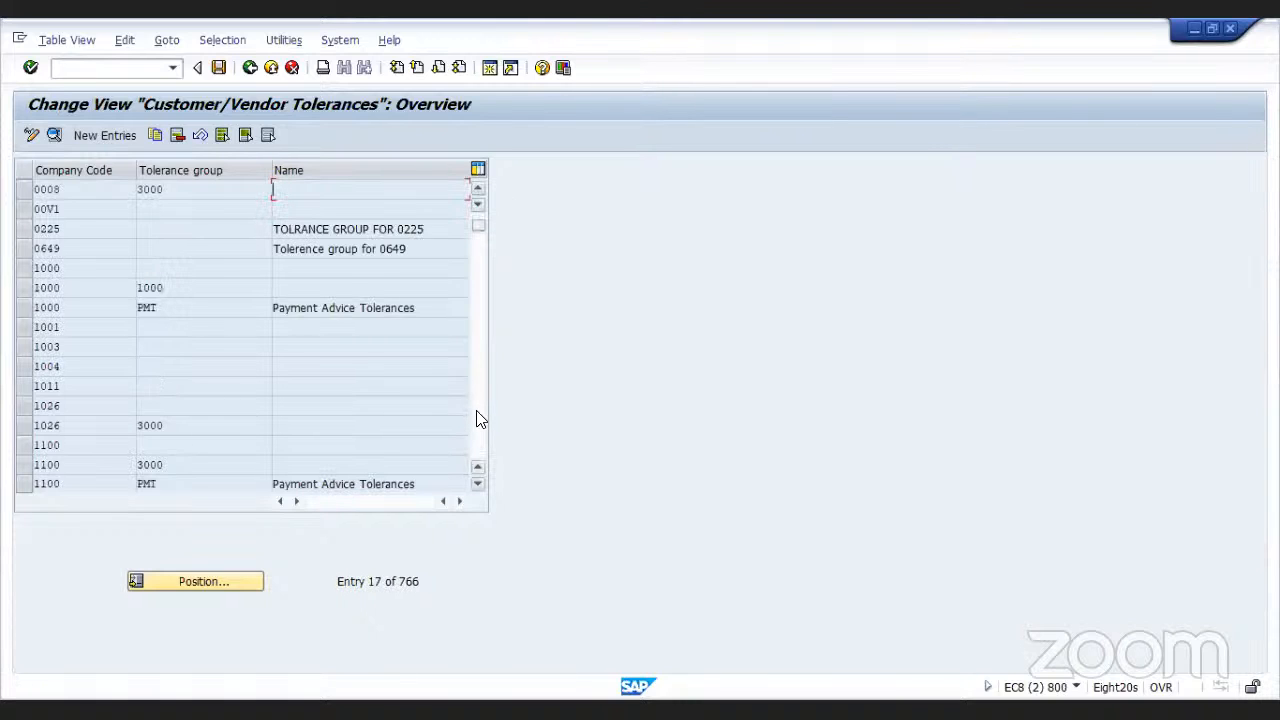
{"action": "left_click", "coordinate": [477, 419]}
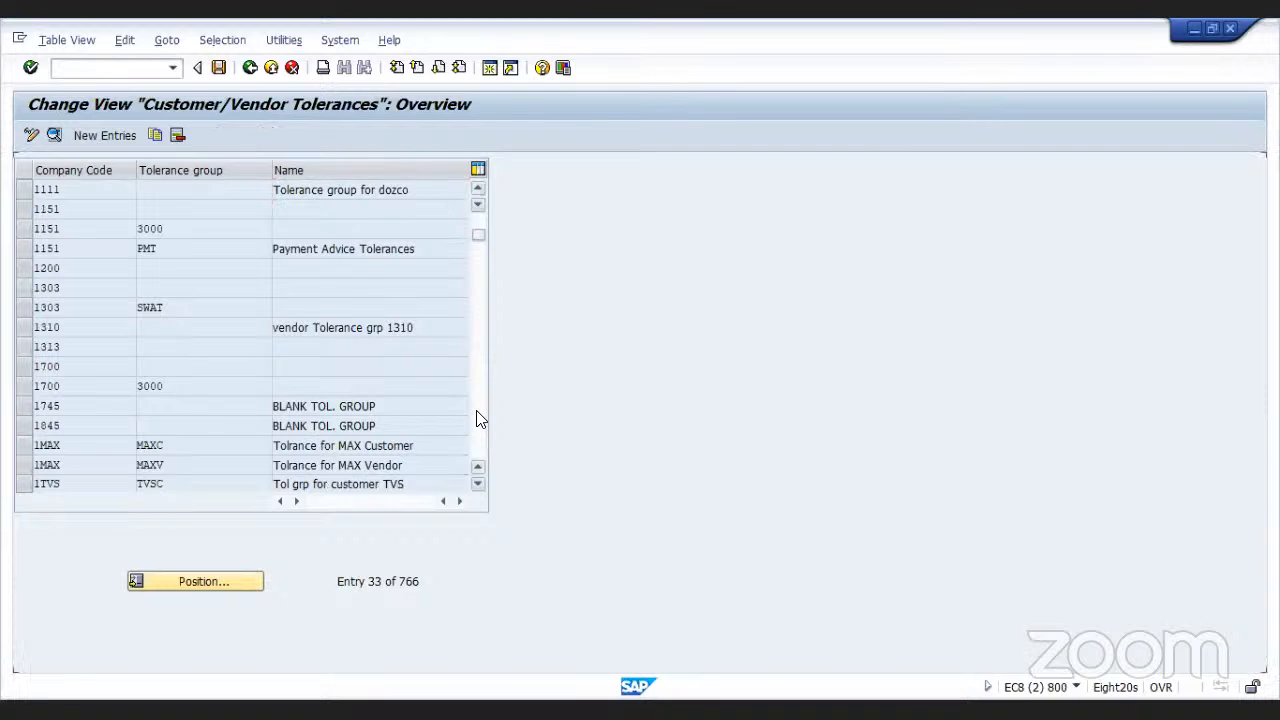
{"action": "left_click", "coordinate": [477, 419]}
{"action": "left_click", "coordinate": [477, 419]}
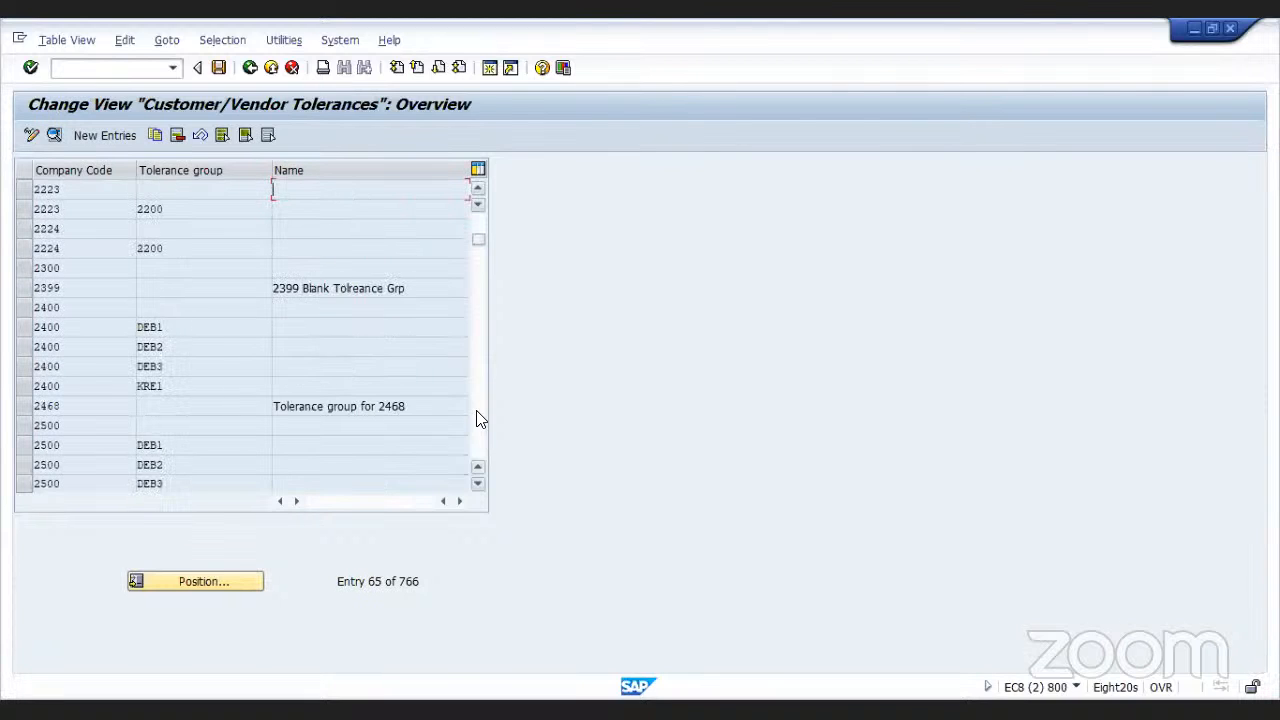
{"action": "left_click", "coordinate": [477, 419]}
{"action": "left_click", "coordinate": [477, 419]}
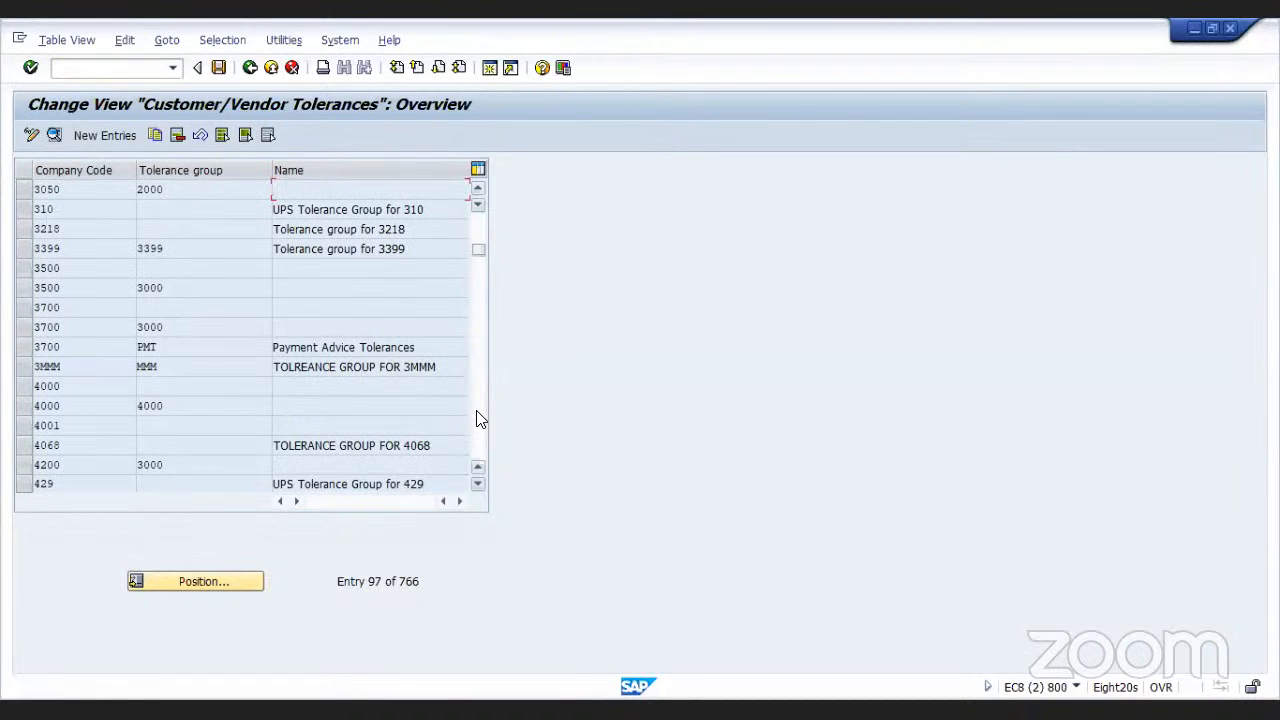
{"action": "double_click", "coordinate": [189, 248]}
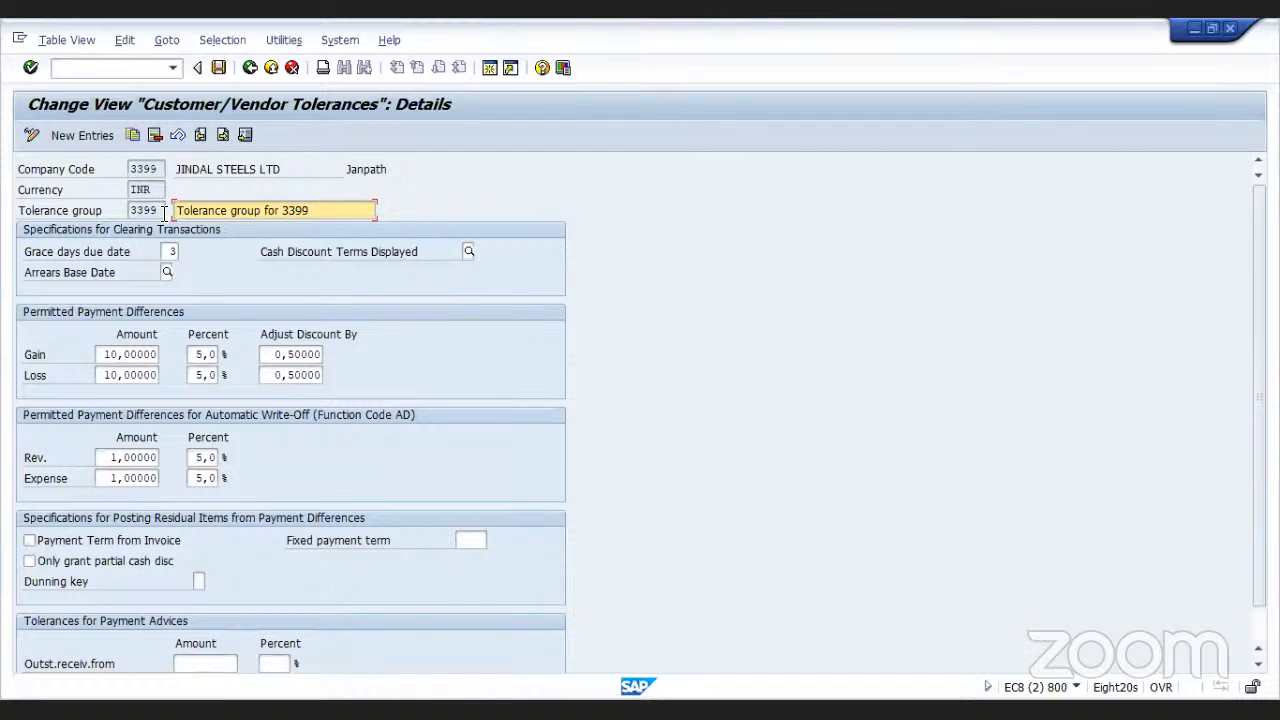
Set the gain amount under the permitted payment differences to 10000
{"action": "left_click", "coordinate": [121, 355]}
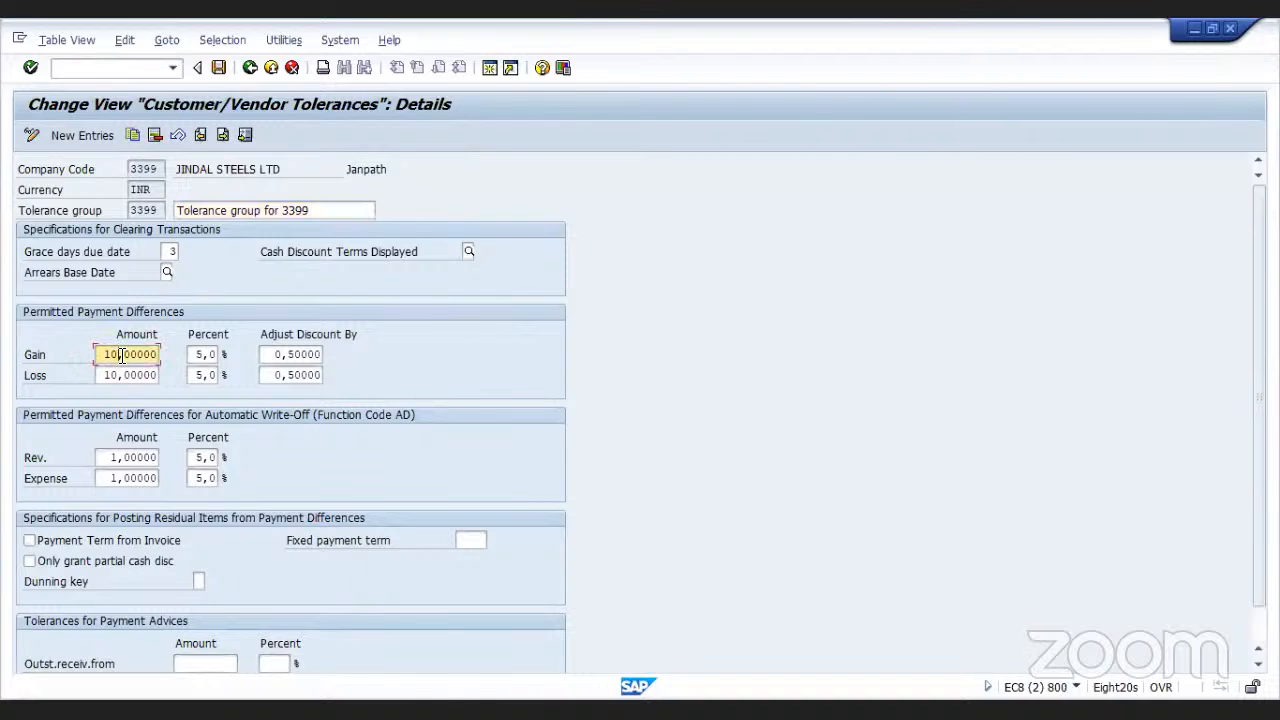
{"action": "key", "text": "Right"}
{"action": "key", "text": "Right"}
{"action": "key", "text": "Right"}
{"action": "key", "text": "BackSpace"}
{"action": "key", "text": "BackSpace"}
{"action": "key", "text": "BackSpace"}
{"action": "key", "text": "BackSpace"}
{"action": "key", "text": "BackSpace"}
{"action": "key", "text": "BackSpace"}
{"action": "key", "text": "BackSpace"}
{"action": "key", "text": "BackSpace"}
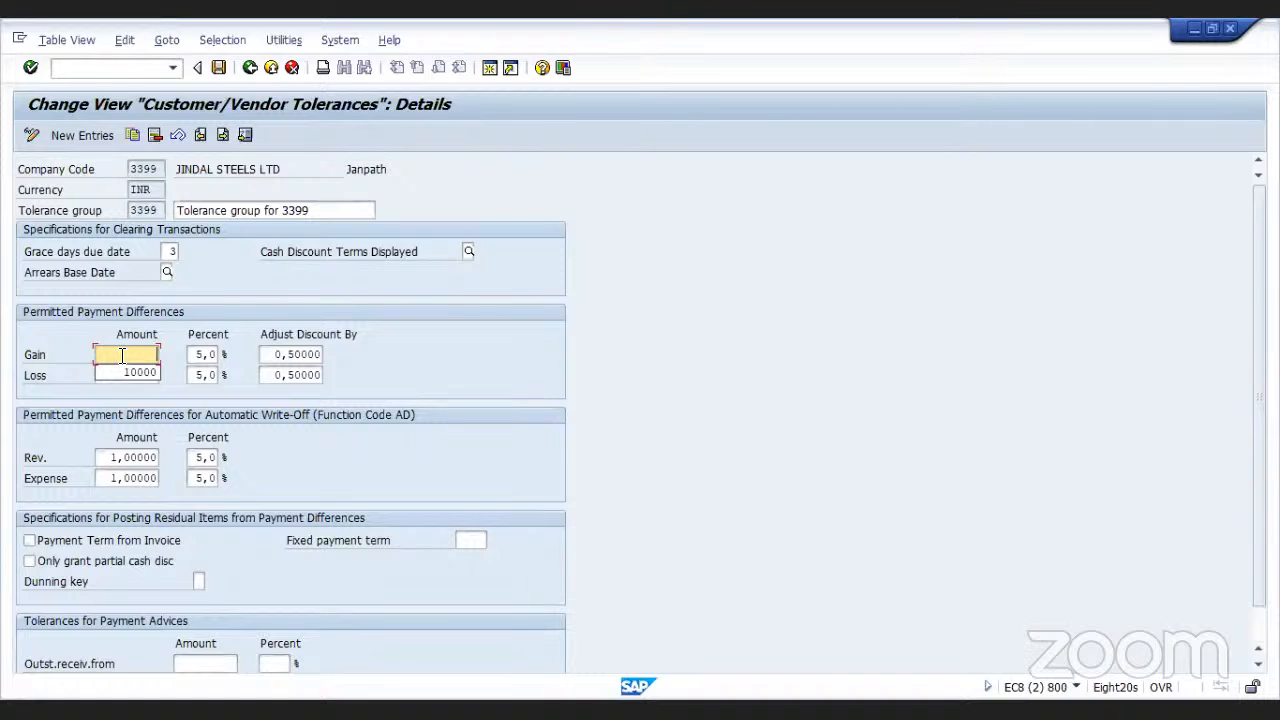
{"action": "type", "text": "1"}
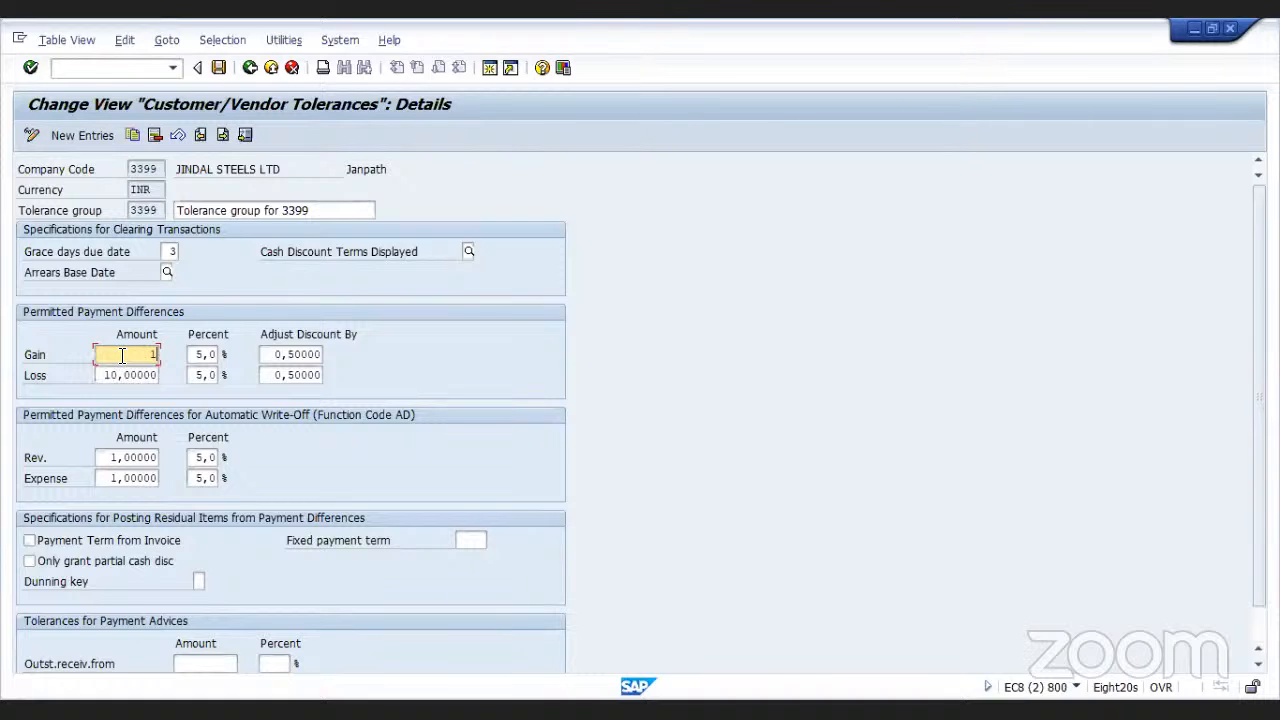
{"action": "type", "text": "0000"}
Set the loss amount under the permitted payment differences to 10000 and try to save the tolerance group
{"action": "left_click", "coordinate": [155, 375]}
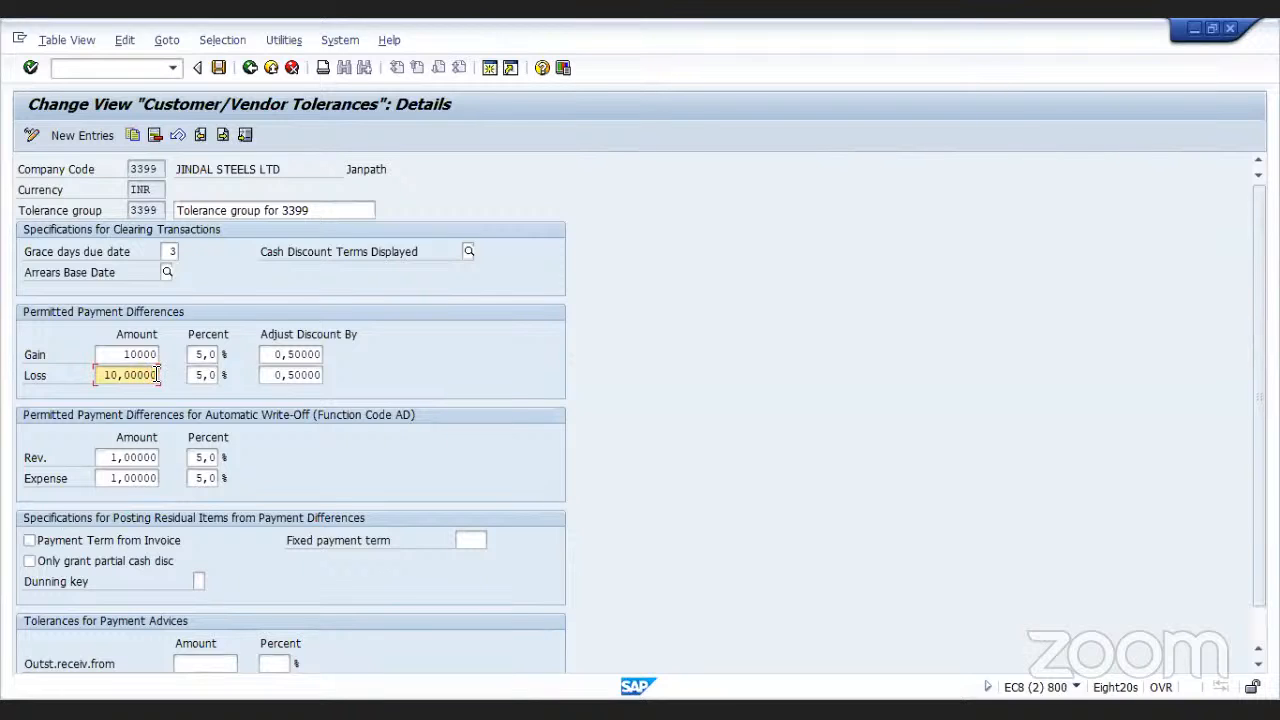
{"action": "key", "text": "BackSpace"}
{"action": "key", "text": "BackSpace"}
{"action": "key", "text": "BackSpace"}
{"action": "key", "text": "BackSpace"}
{"action": "key", "text": "BackSpace"}
{"action": "key", "text": "BackSpace"}
{"action": "key", "text": "BackSpace"}
{"action": "key", "text": "BackSpace"}
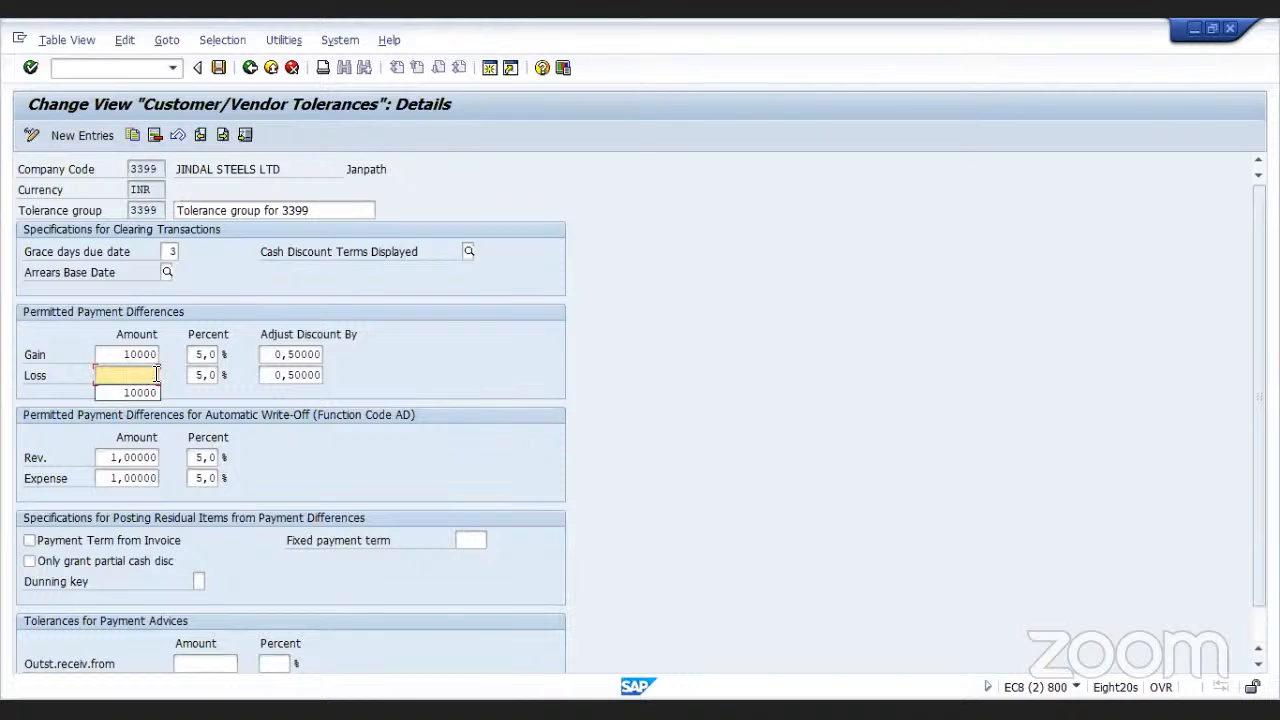
{"action": "type", "text": "100000"}
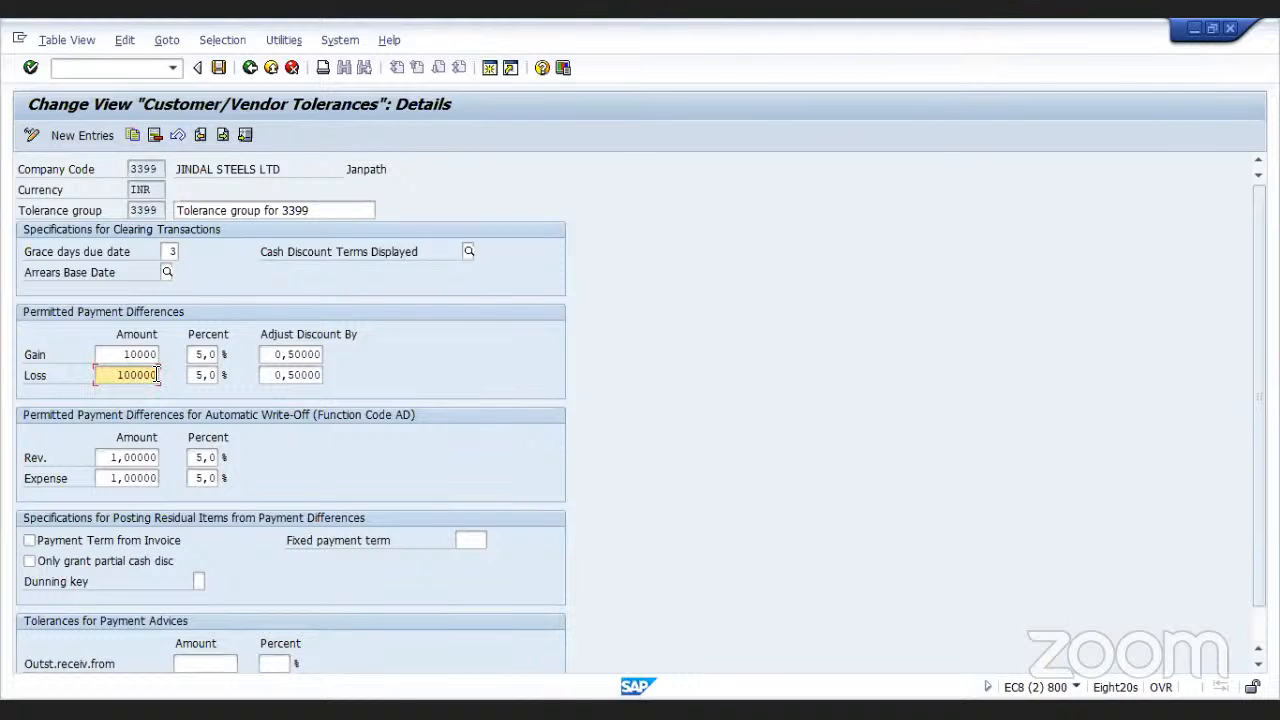
{"action": "key", "text": "BackSpace"}
{"action": "left_click", "coordinate": [218, 68]}
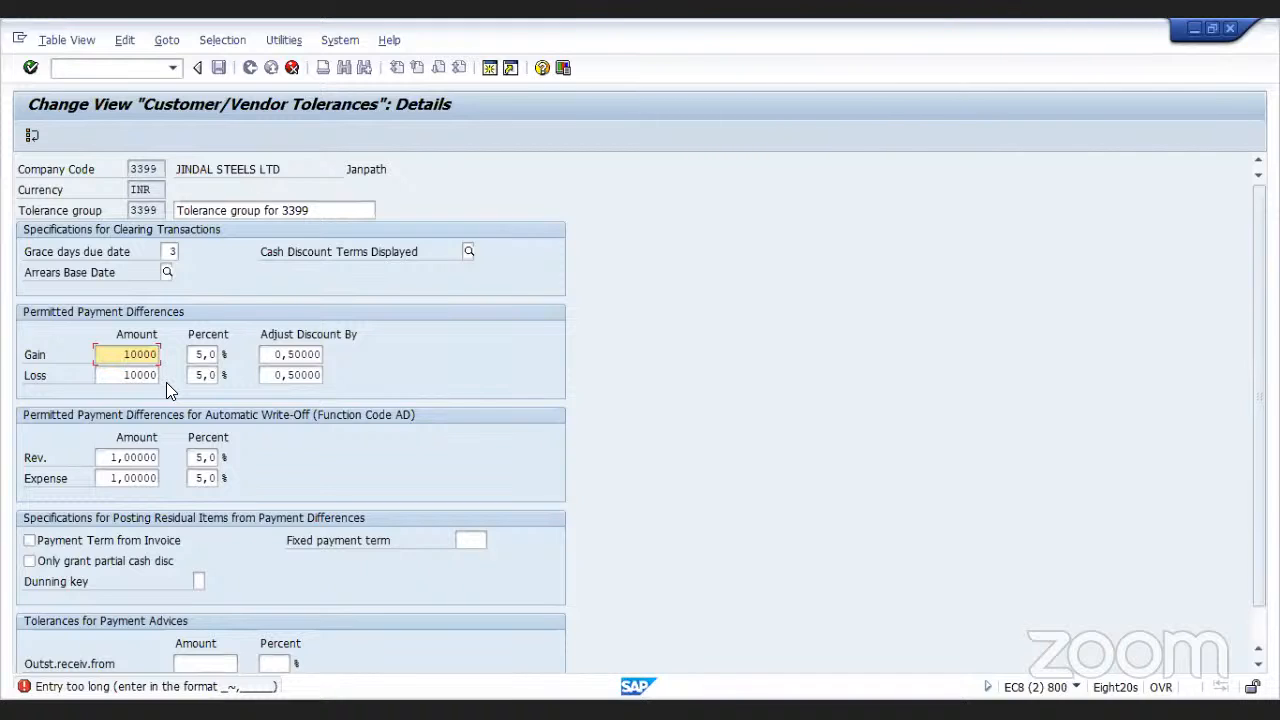
Read the error message's help text and re-enter the permitted gain amount as 10000,00
{"action": "left_click", "coordinate": [30, 687]}
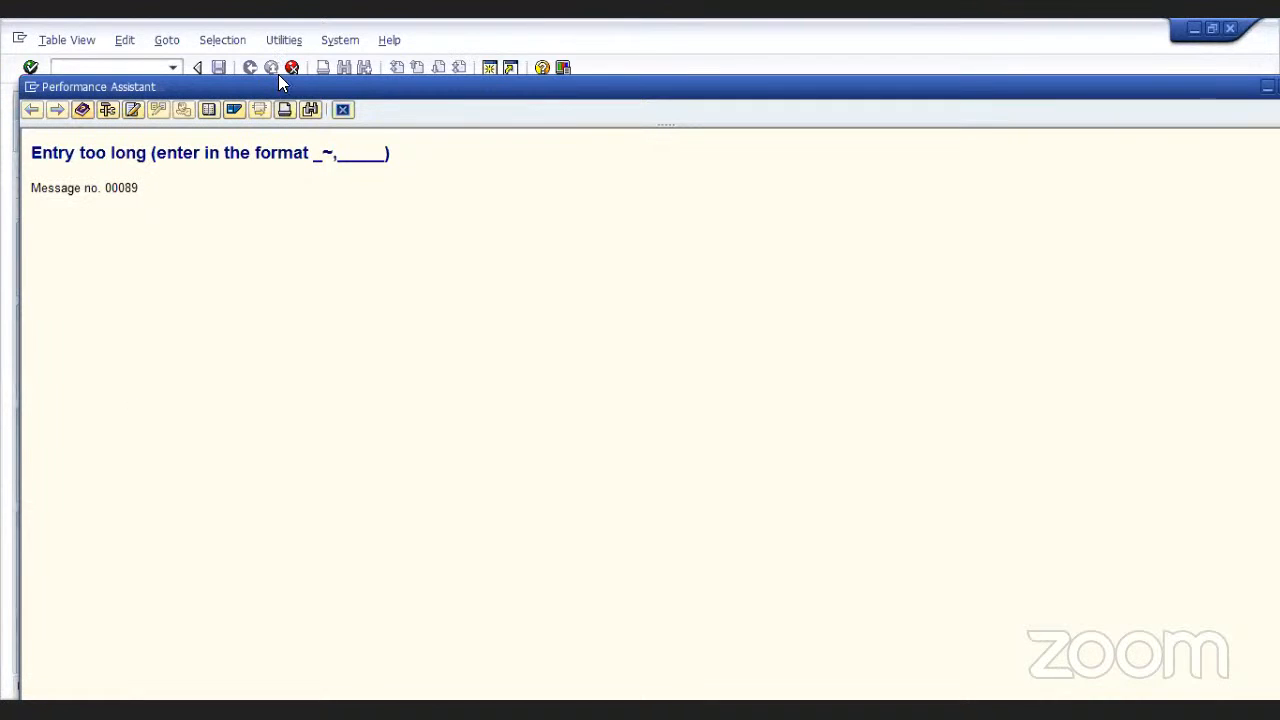
{"action": "left_click", "coordinate": [342, 106]}
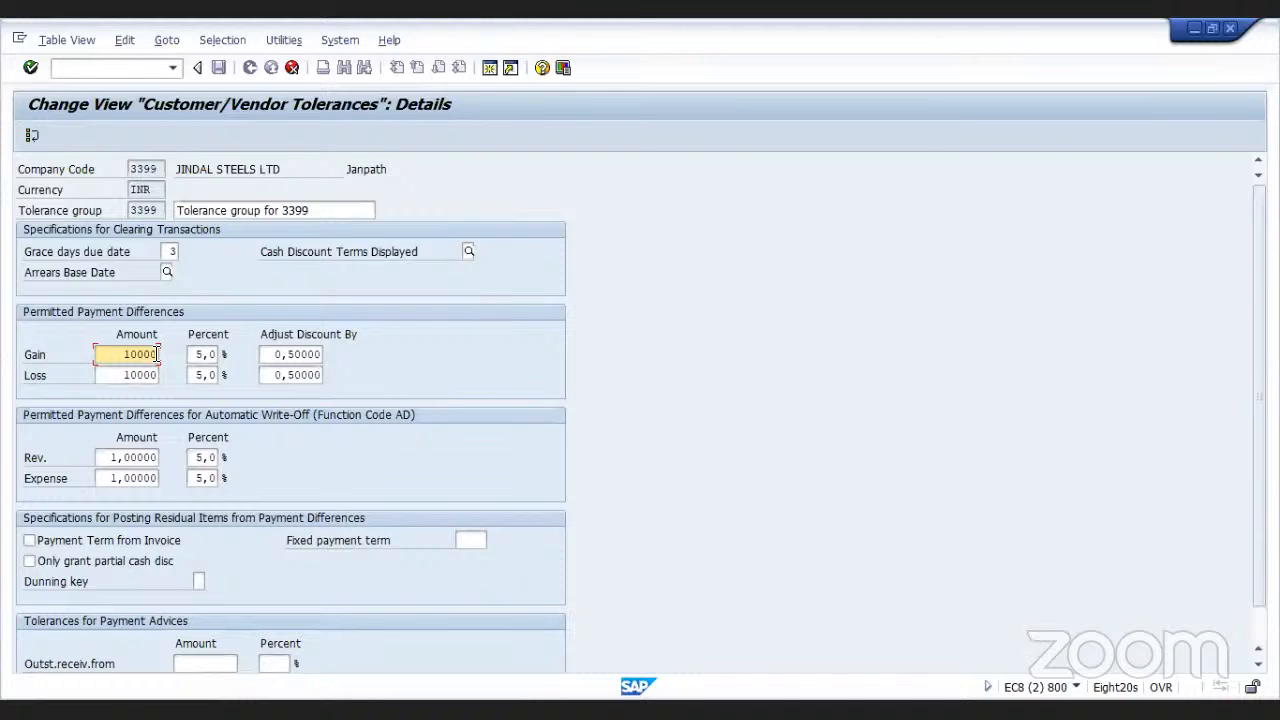
{"action": "type", "text": ".00"}
{"action": "left_click", "coordinate": [155, 374]}
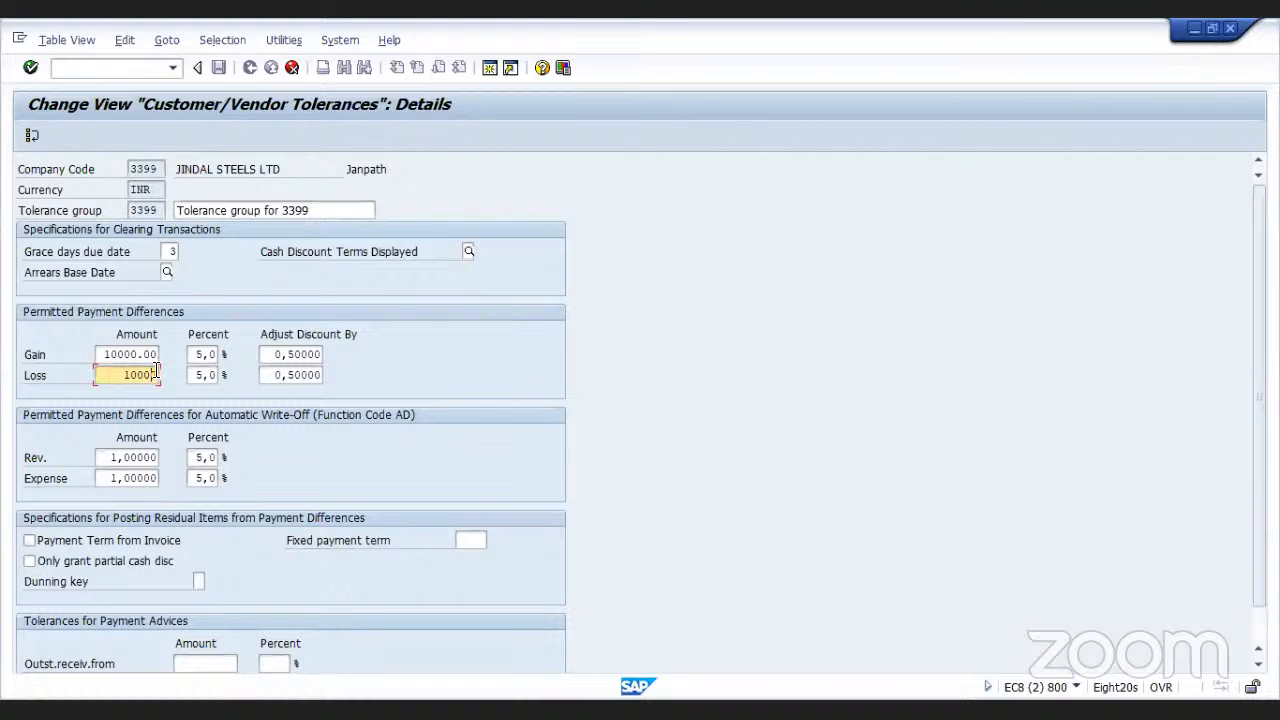
{"action": "left_click", "coordinate": [143, 354]}
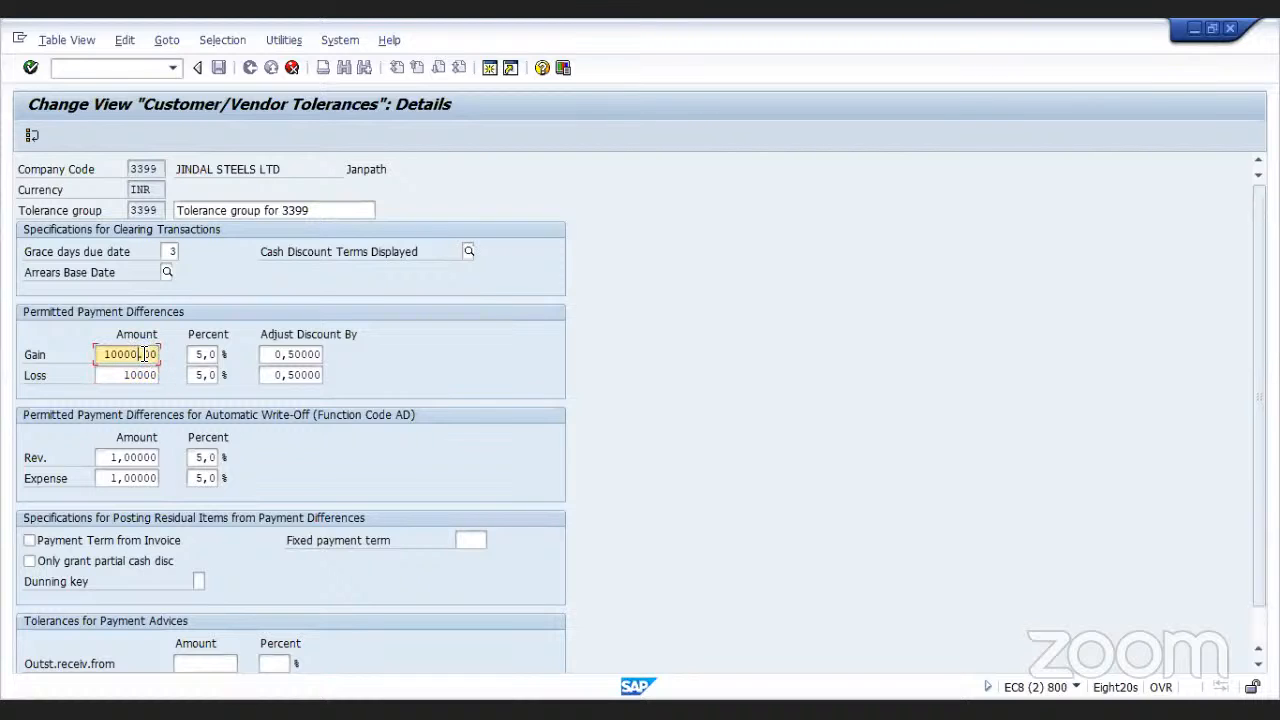
{"action": "key", "text": "BackSpace"}
{"action": "key", "text": "Delete"}
{"action": "type", "text": "0"}
Try to set the permitted loss amount to 10000,00, and discard the changes to the tolerance group
{"action": "left_click", "coordinate": [156, 375]}
{"action": "key", "text": "BackSpace"}
{"action": "key", "text": "BackSpace"}
{"action": "key", "text": "BackSpace"}
{"action": "key", "text": "BackSpace"}
{"action": "key", "text": "BackSpace"}
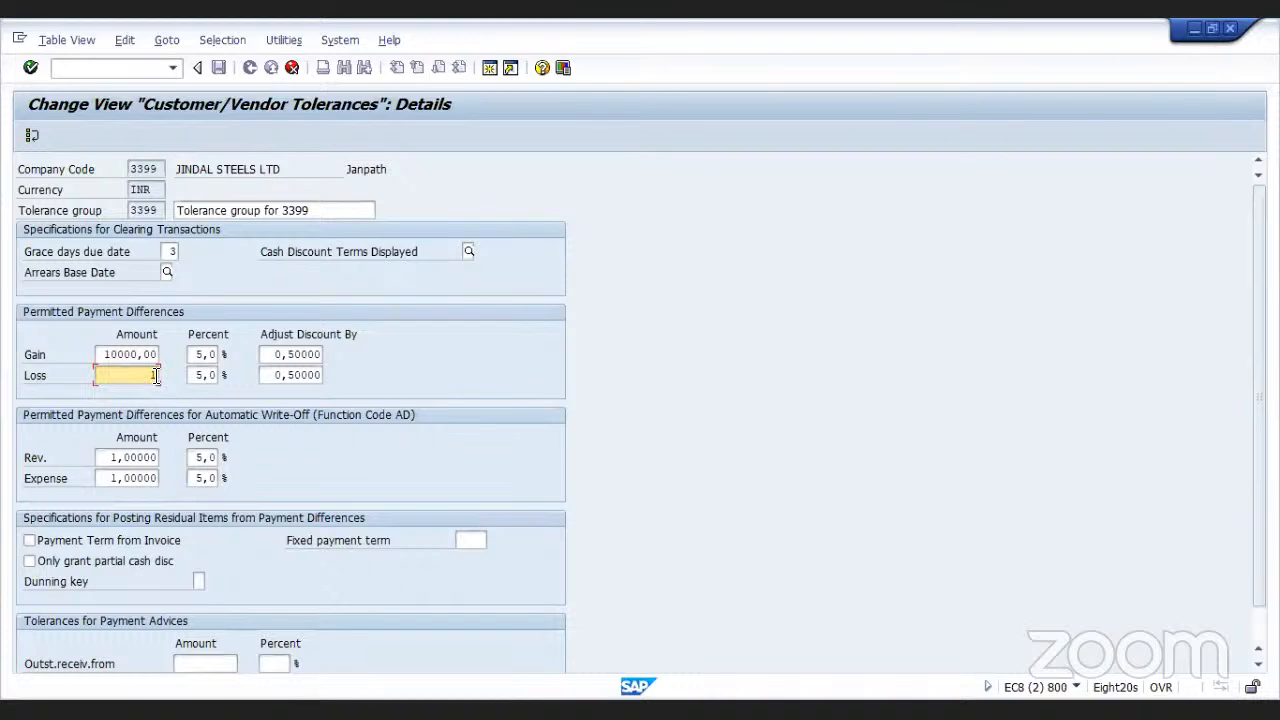
{"action": "type", "text": "10000,00"}
{"action": "left_click", "coordinate": [31, 70]}
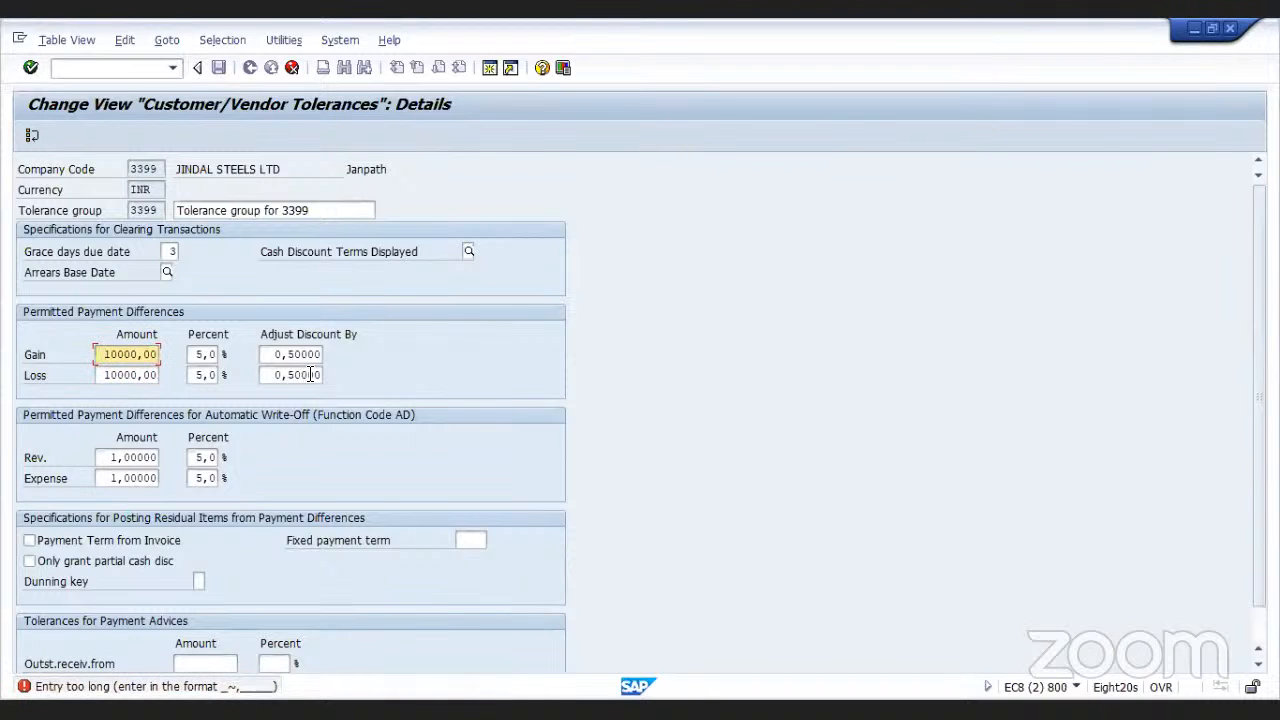
{"action": "left_click", "coordinate": [291, 67]}
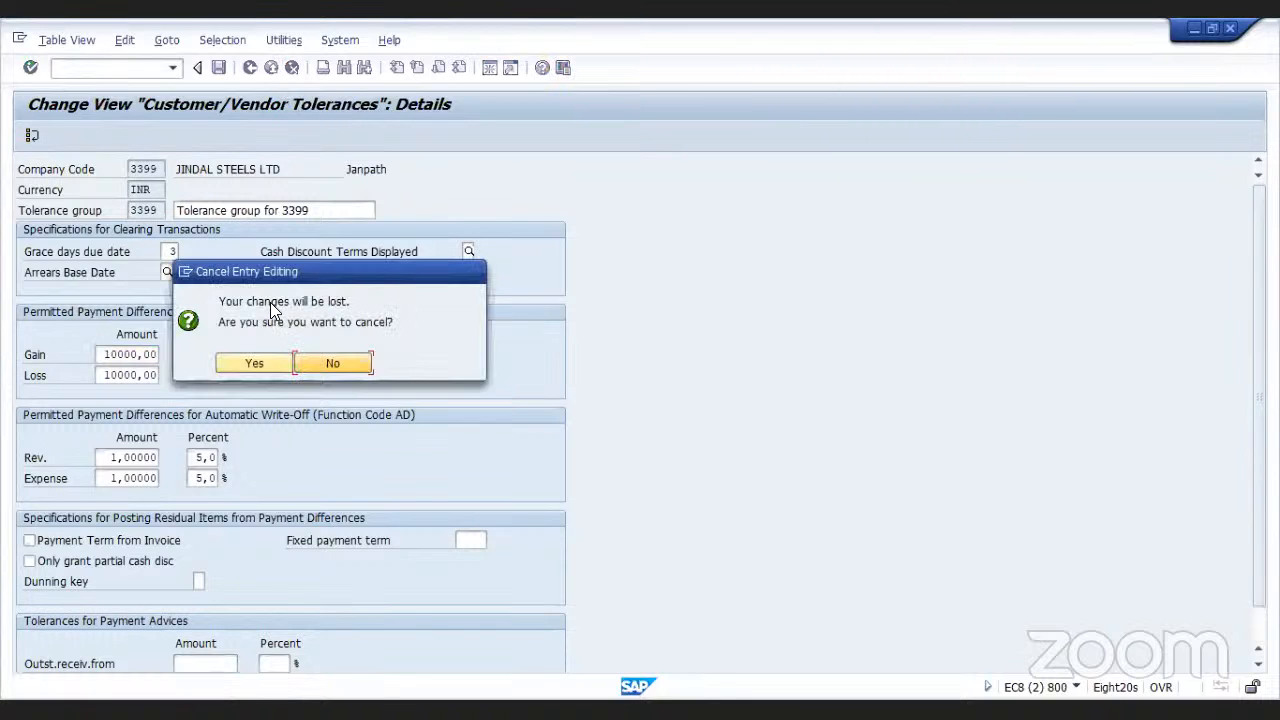
{"action": "left_click", "coordinate": [254, 362]}
Copy company code 3399's tolerance group 3399 to an entry with a blank tolerance group and save it in the proposed customizing request
{"action": "left_click", "coordinate": [24, 249]}
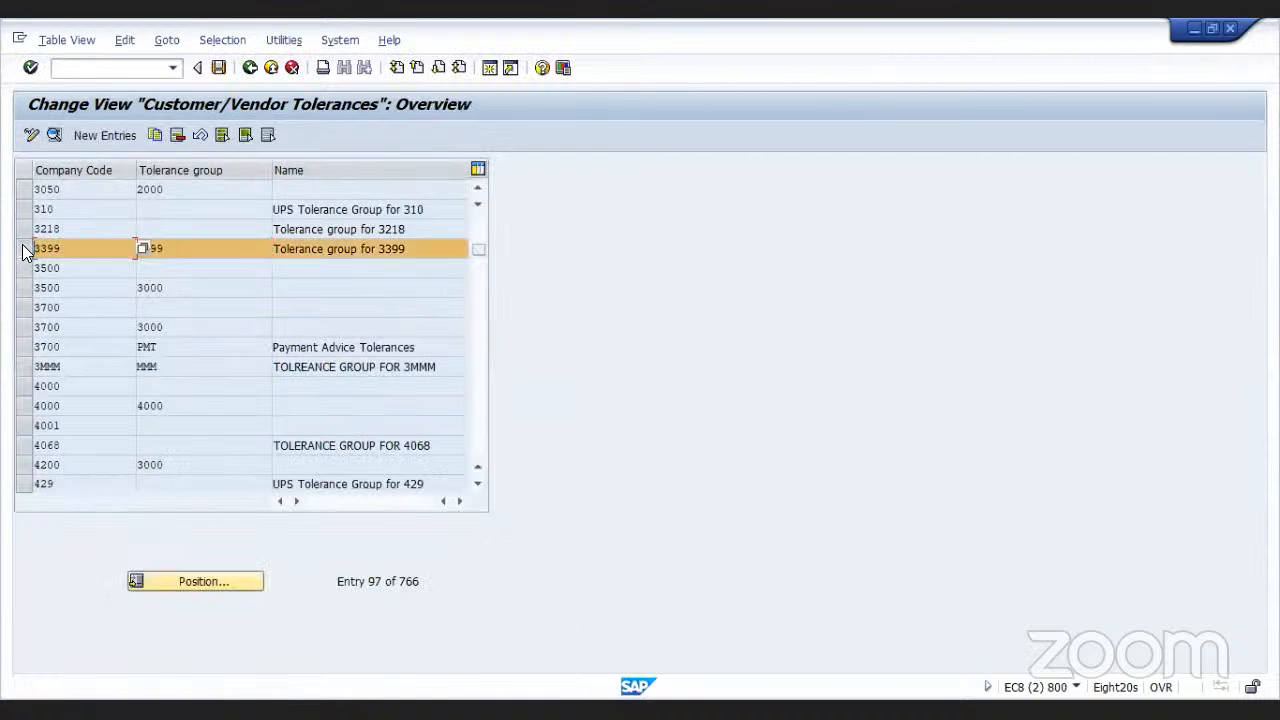
{"action": "left_click", "coordinate": [156, 136]}
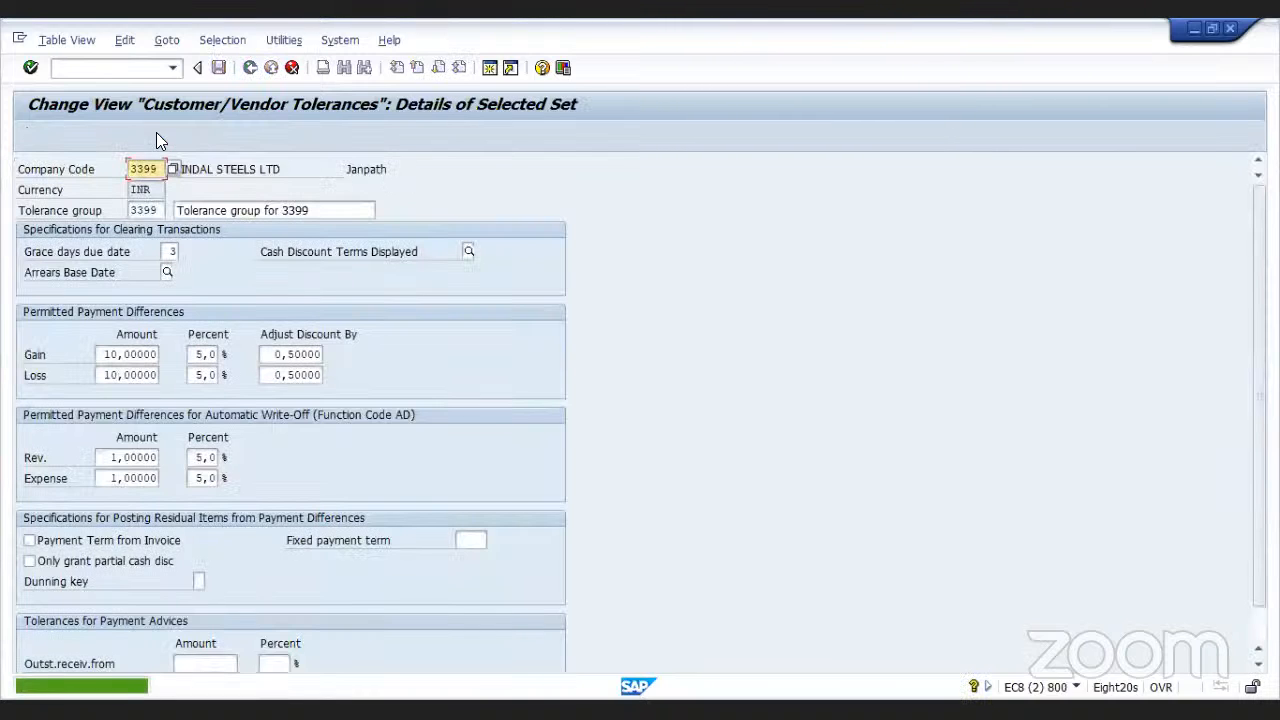
{"action": "left_click", "coordinate": [164, 210]}
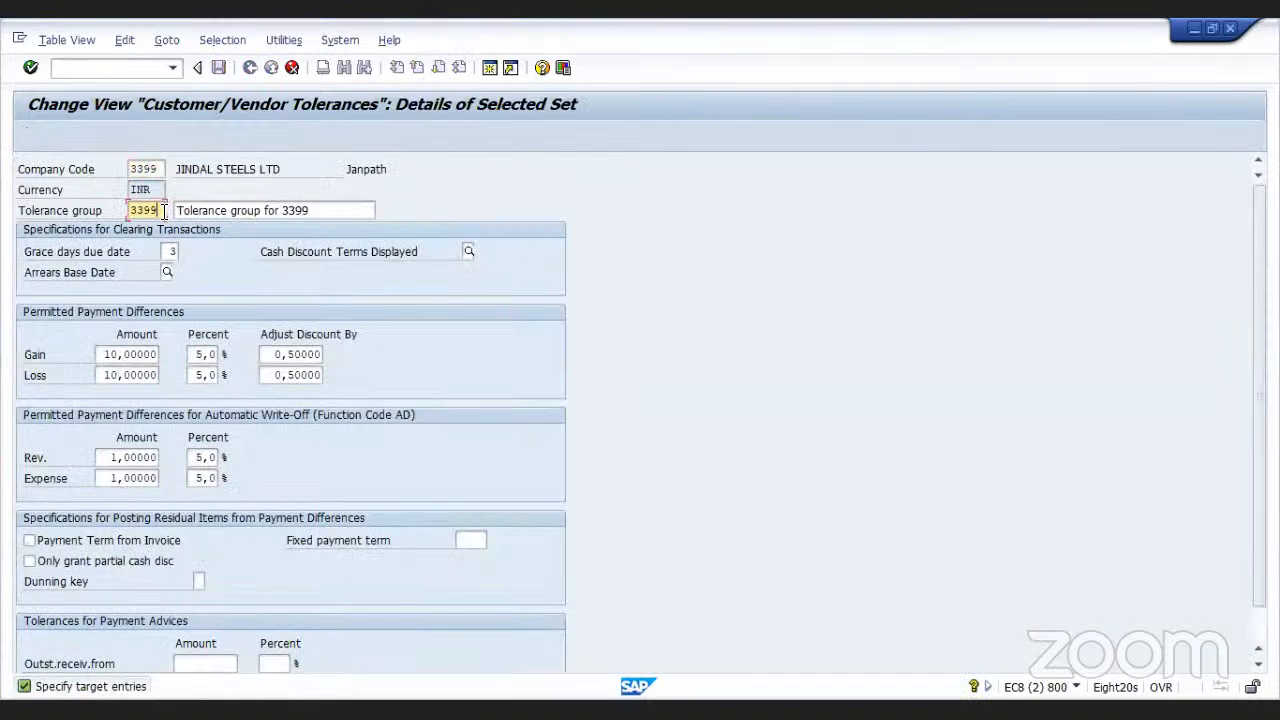
{"action": "key", "text": "BackSpace"}
{"action": "key", "text": "BackSpace"}
{"action": "key", "text": "BackSpace"}
{"action": "key", "text": "BackSpace"}
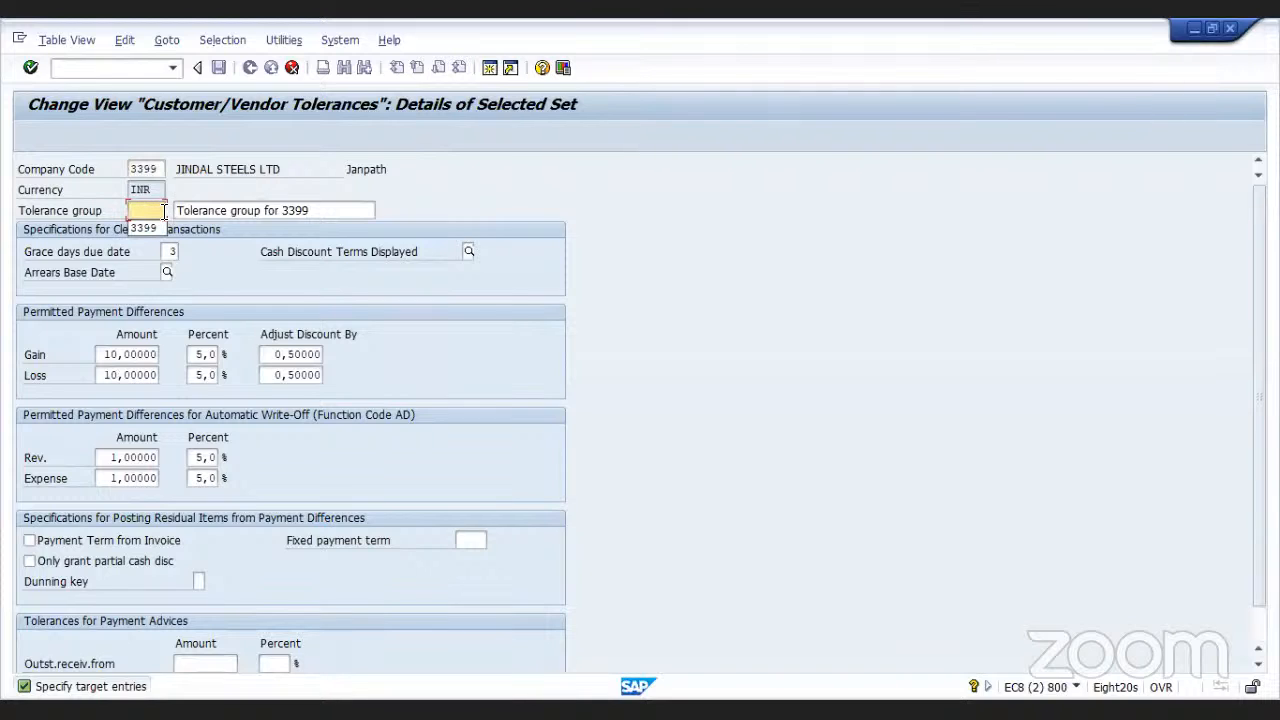
{"action": "left_click", "coordinate": [30, 68]}
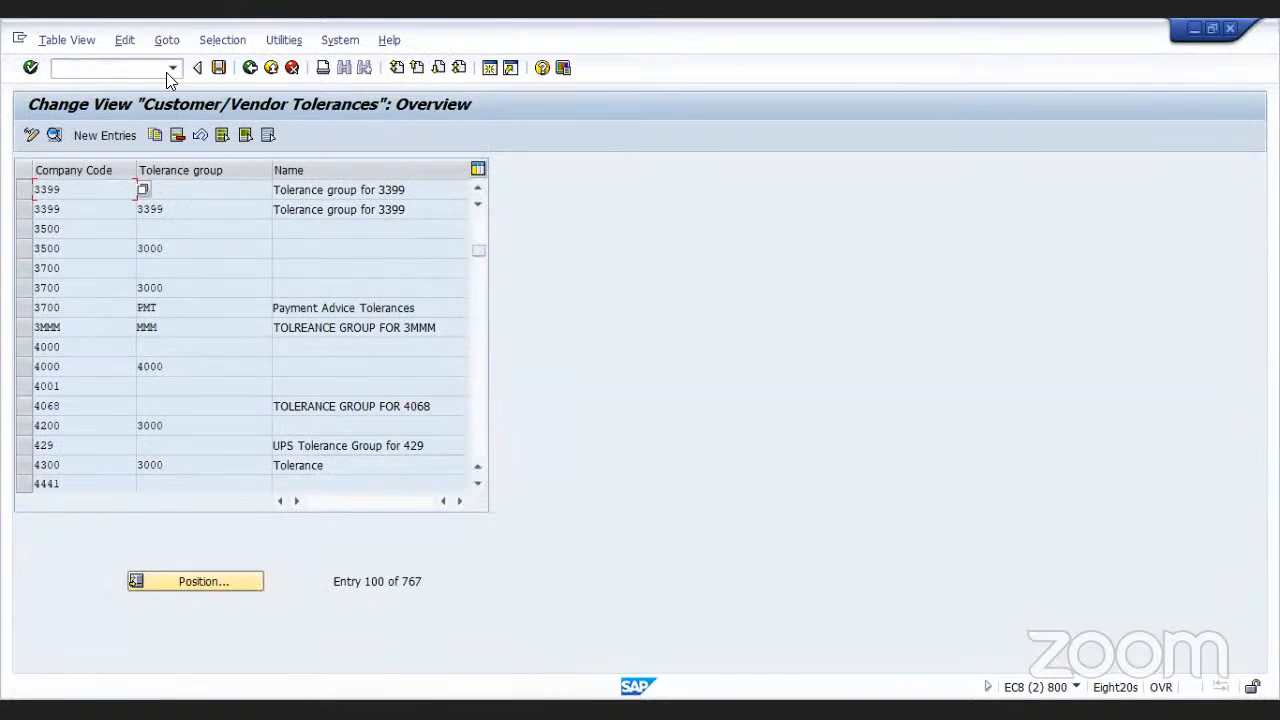
{"action": "left_click", "coordinate": [218, 67]}
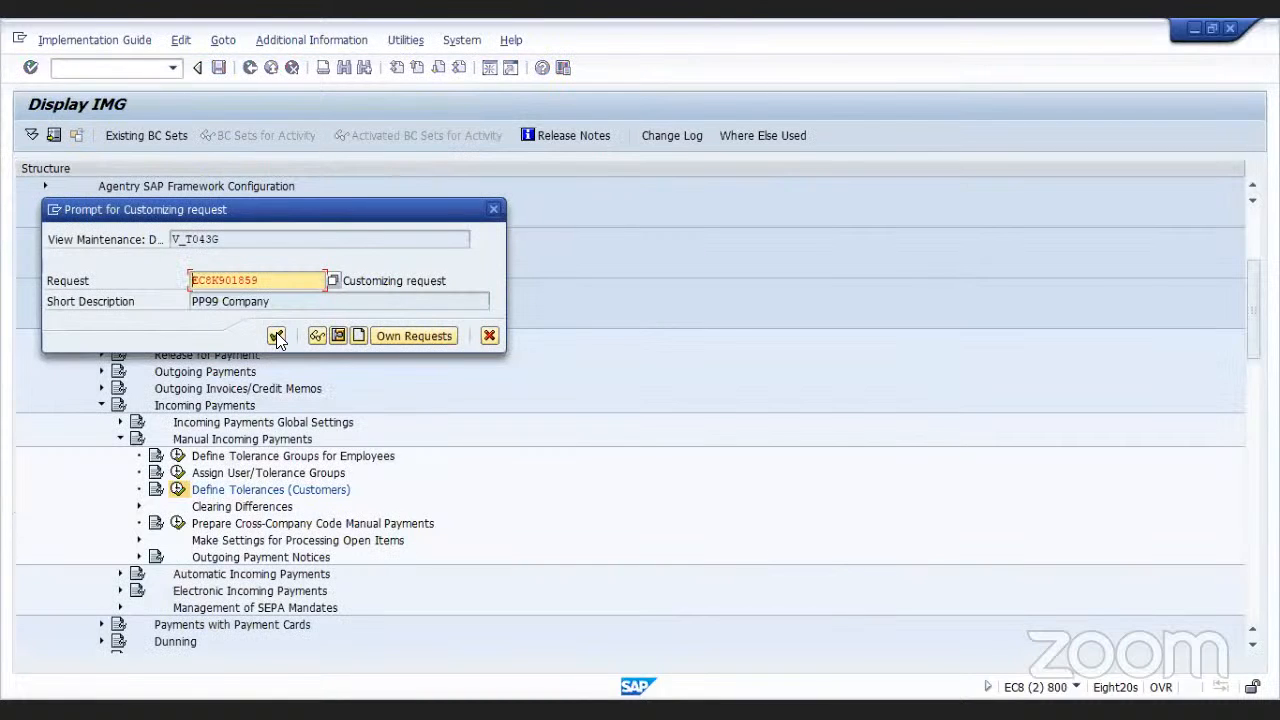
{"action": "left_click", "coordinate": [277, 337]}
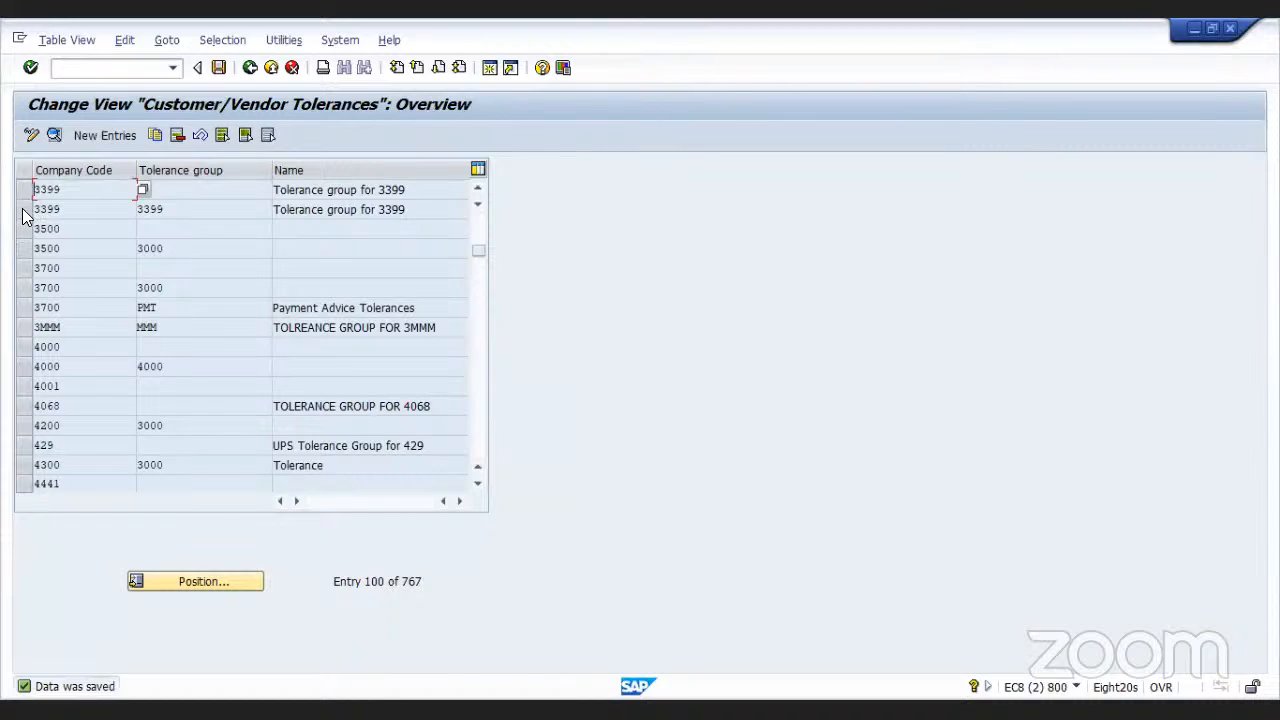
Delete company code 3399's entry for tolerance group 3399, save the deletion and leave the customer/vendor tolerances
{"action": "left_click", "coordinate": [23, 214]}
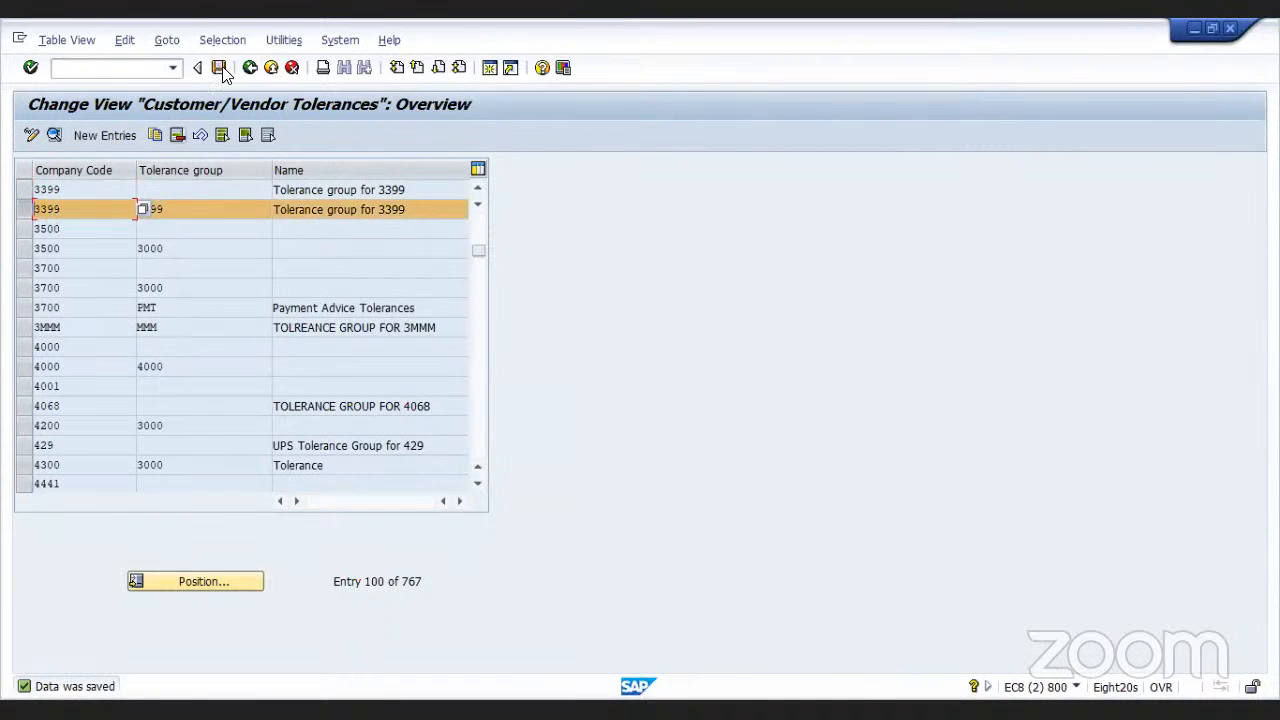
{"action": "key", "text": "shift+F2"}
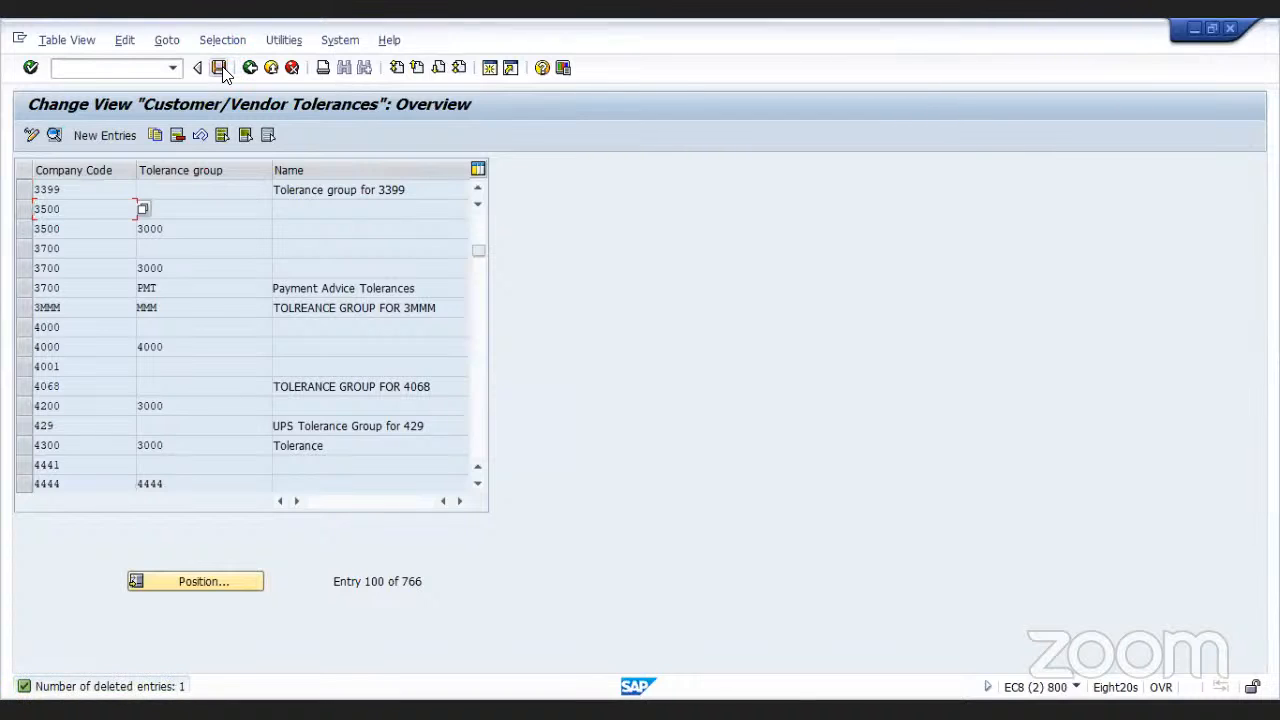
{"action": "left_click", "coordinate": [223, 68]}
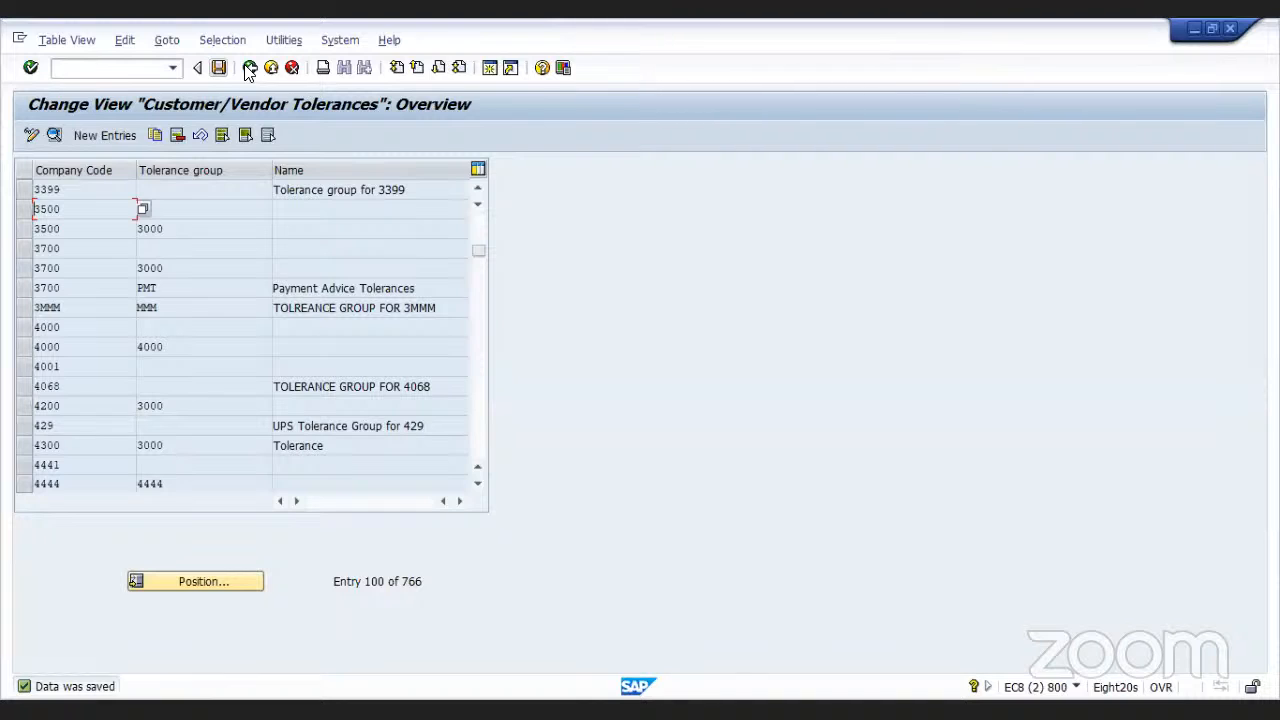
{"action": "left_click", "coordinate": [249, 68]}
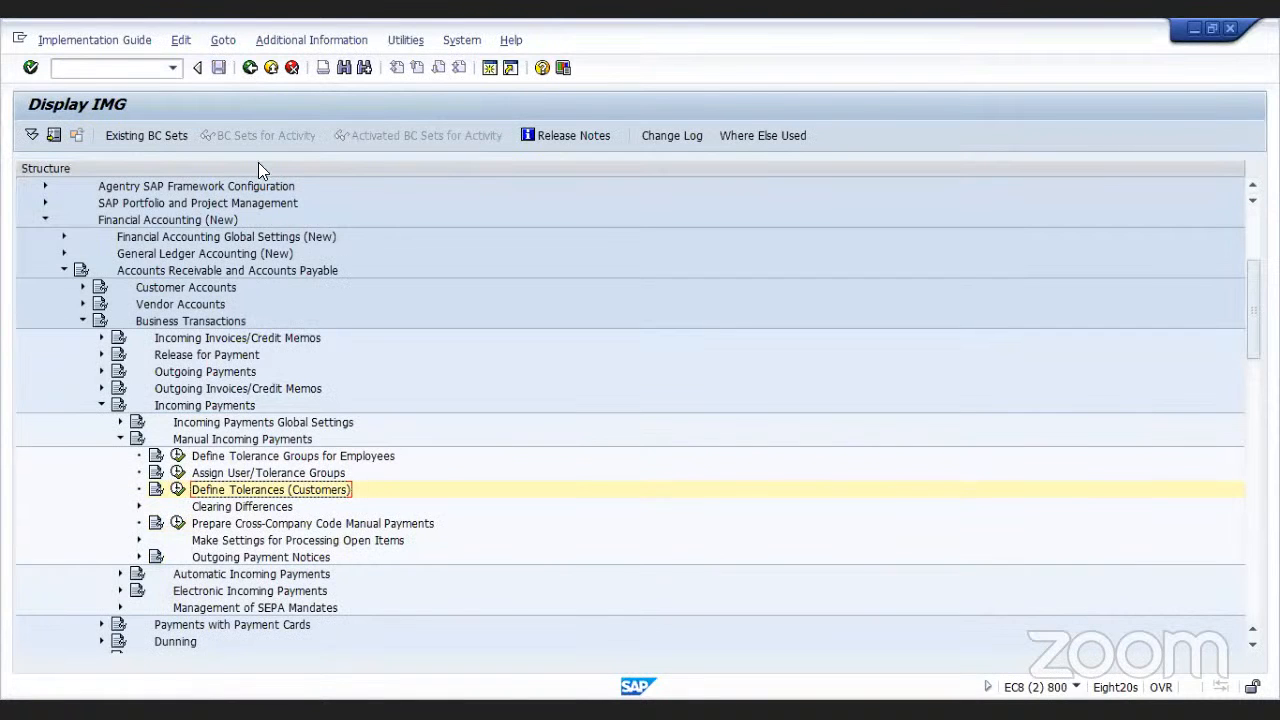
Open the employee tolerance group details for company code 3399 under Manual Incoming Payments
{"action": "left_click", "coordinate": [176, 455]}
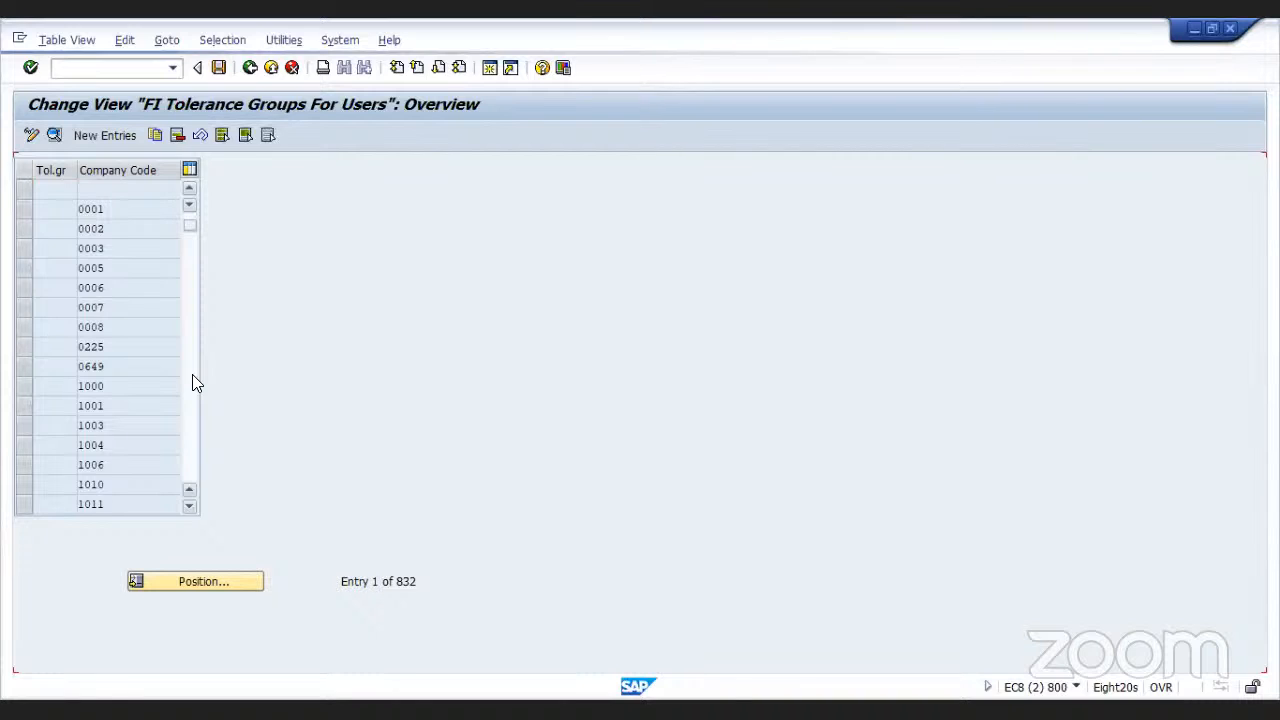
{"action": "scroll", "coordinate": [194, 377], "scroll_direction": "down", "scroll_amount": 17}
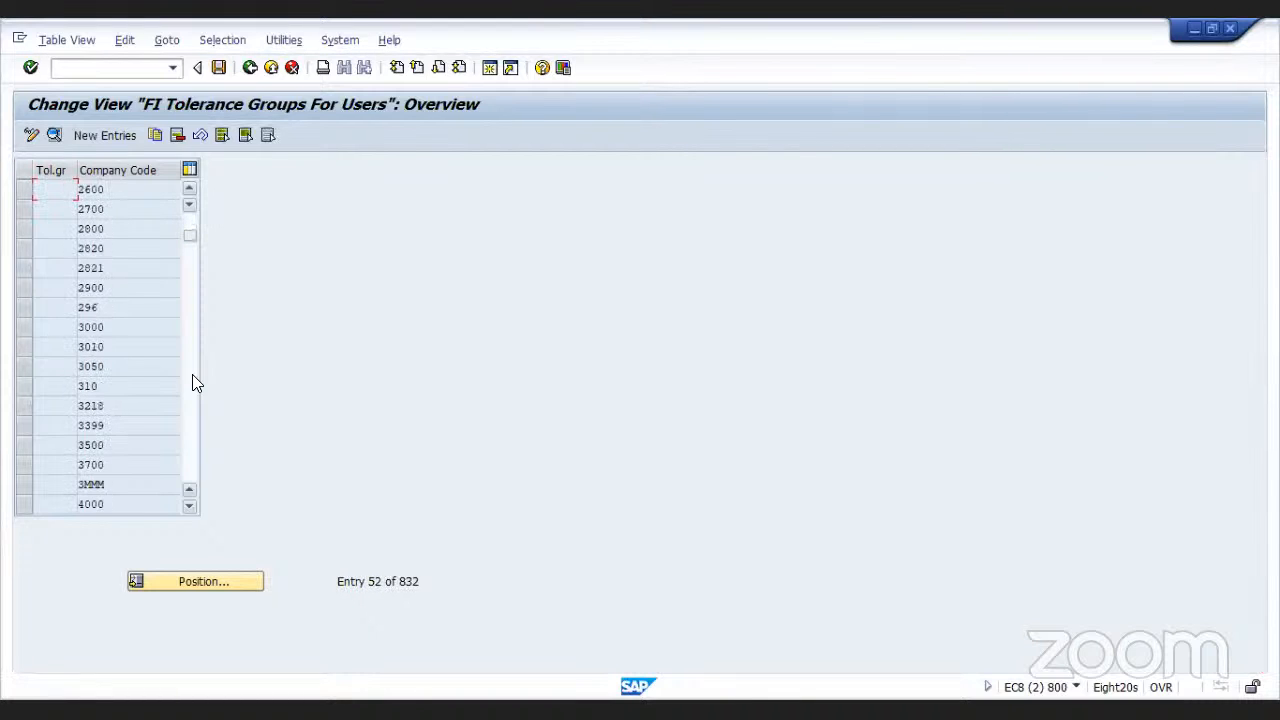
{"action": "double_click", "coordinate": [128, 426]}
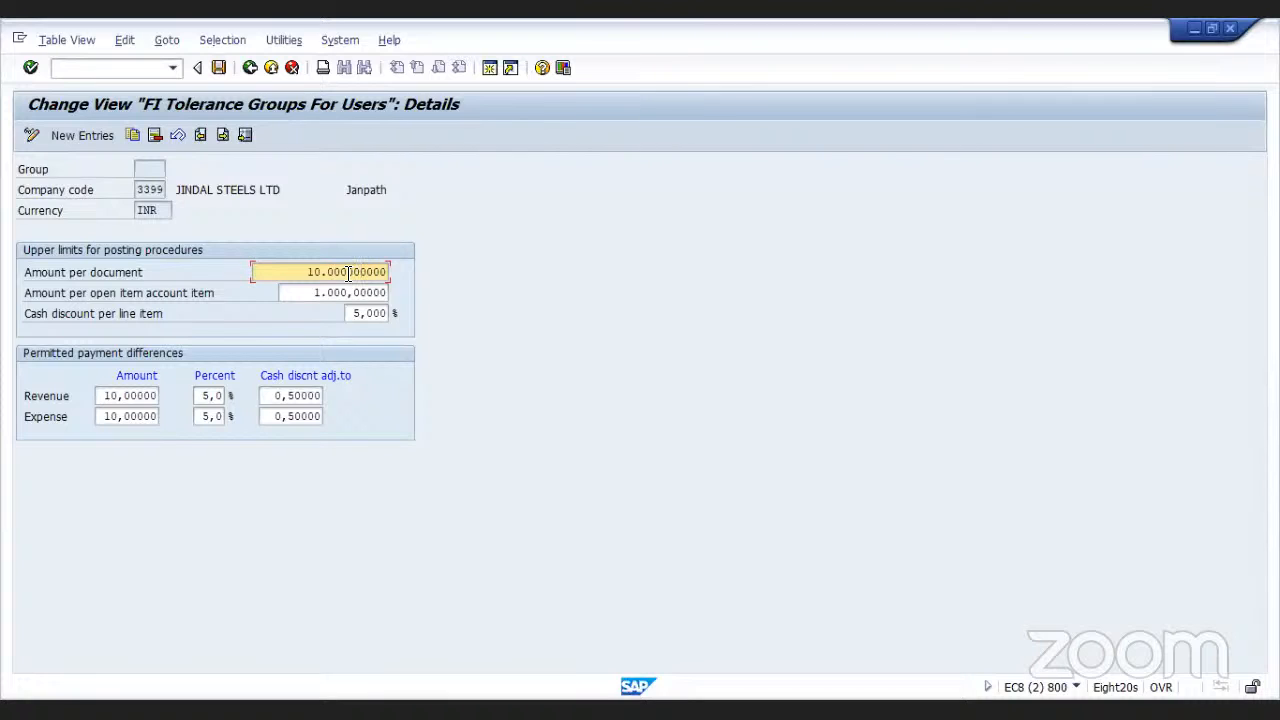
Try to save the upper limits with amount per document 10.000000,00 and amount per open item account item 10.00000,00
{"action": "type", "text": "00,"}
{"action": "left_click", "coordinate": [348, 292]}
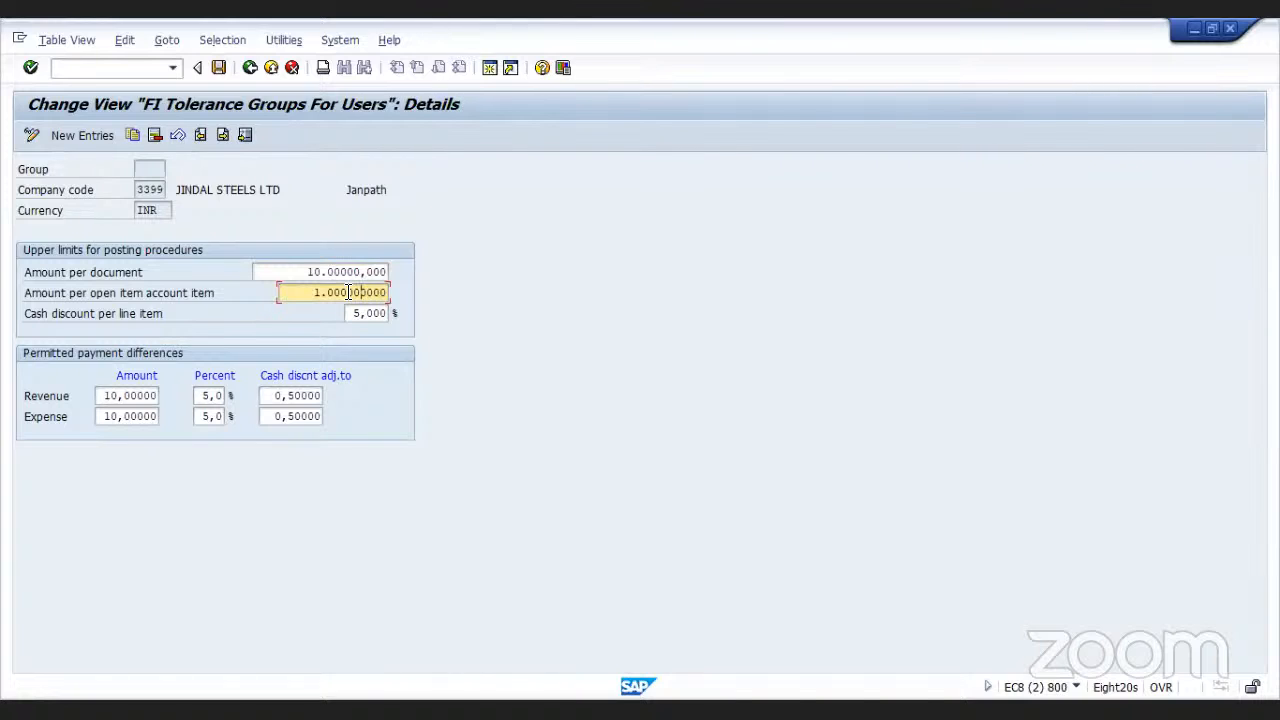
{"action": "type", "text": ","}
{"action": "type", "text": "."}
{"action": "left_click", "coordinate": [361, 272]}
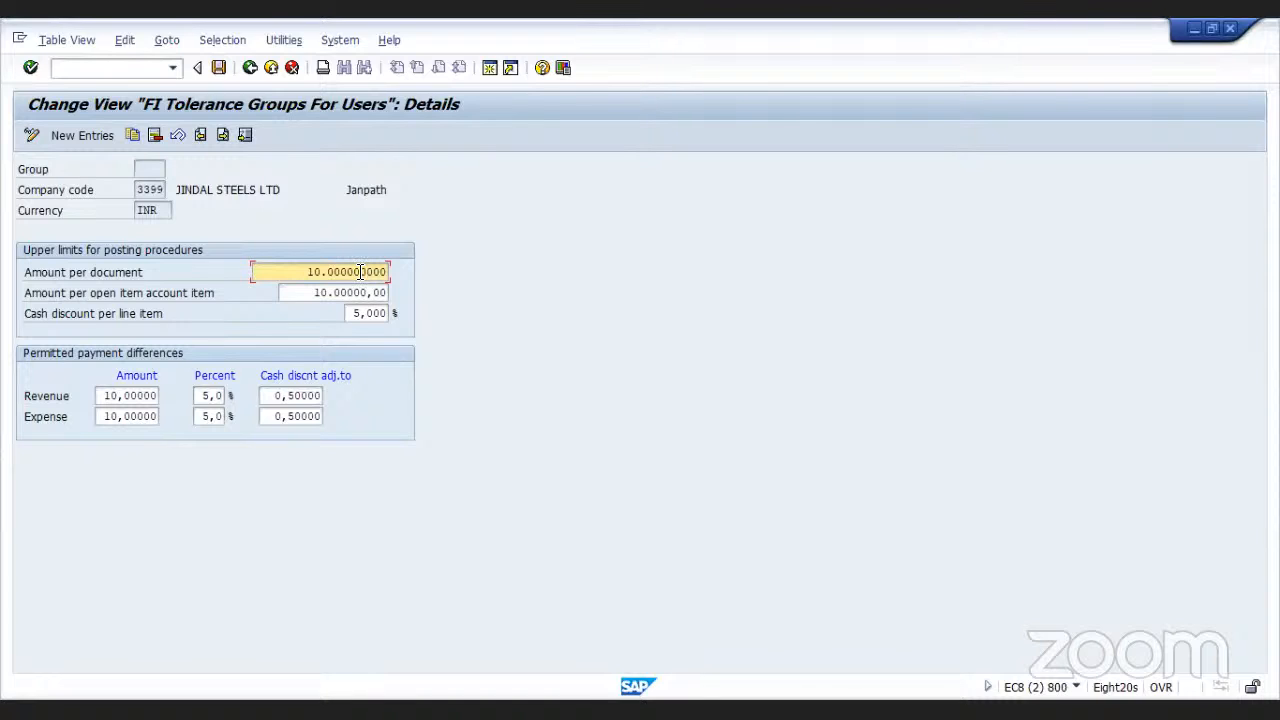
{"action": "type", "text": ","}
{"action": "left_click", "coordinate": [219, 68]}
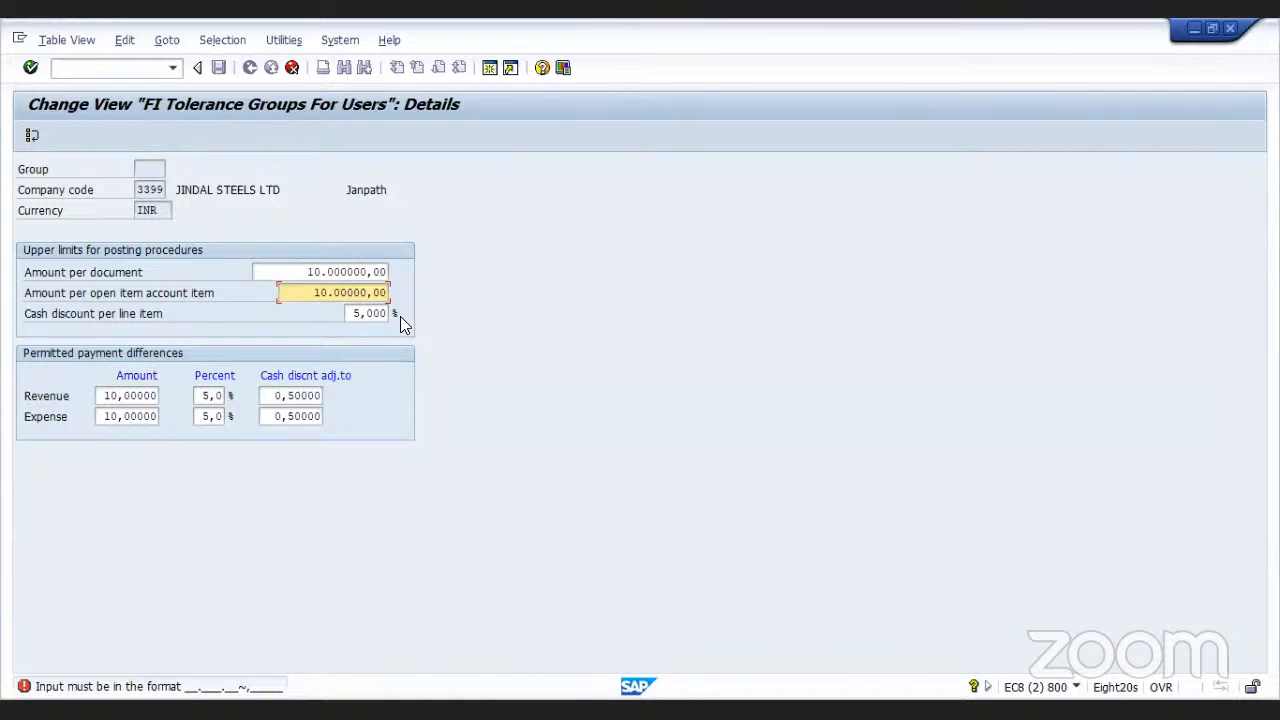
Try to enter the amount per document as 10.00.000,00 and the amount per open item account item as 10.0.000,00
{"action": "left_click", "coordinate": [340, 271]}
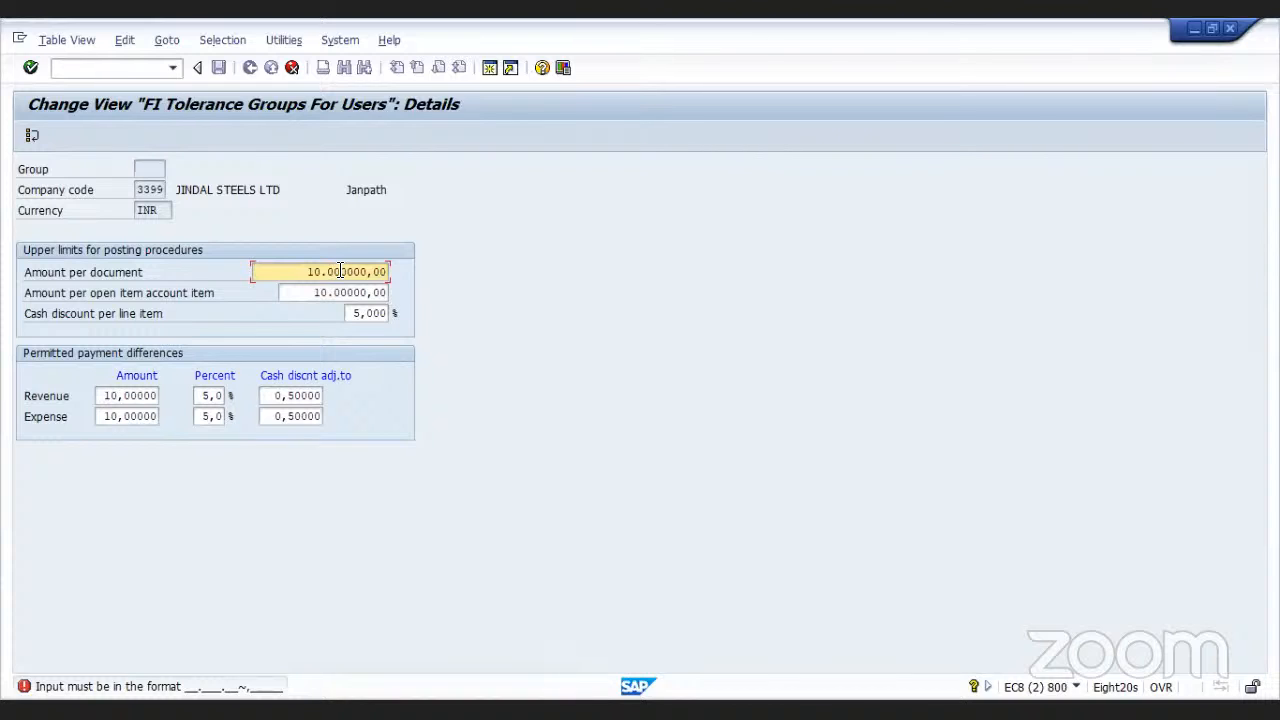
{"action": "type", "text": "."}
{"action": "left_click", "coordinate": [347, 291]}
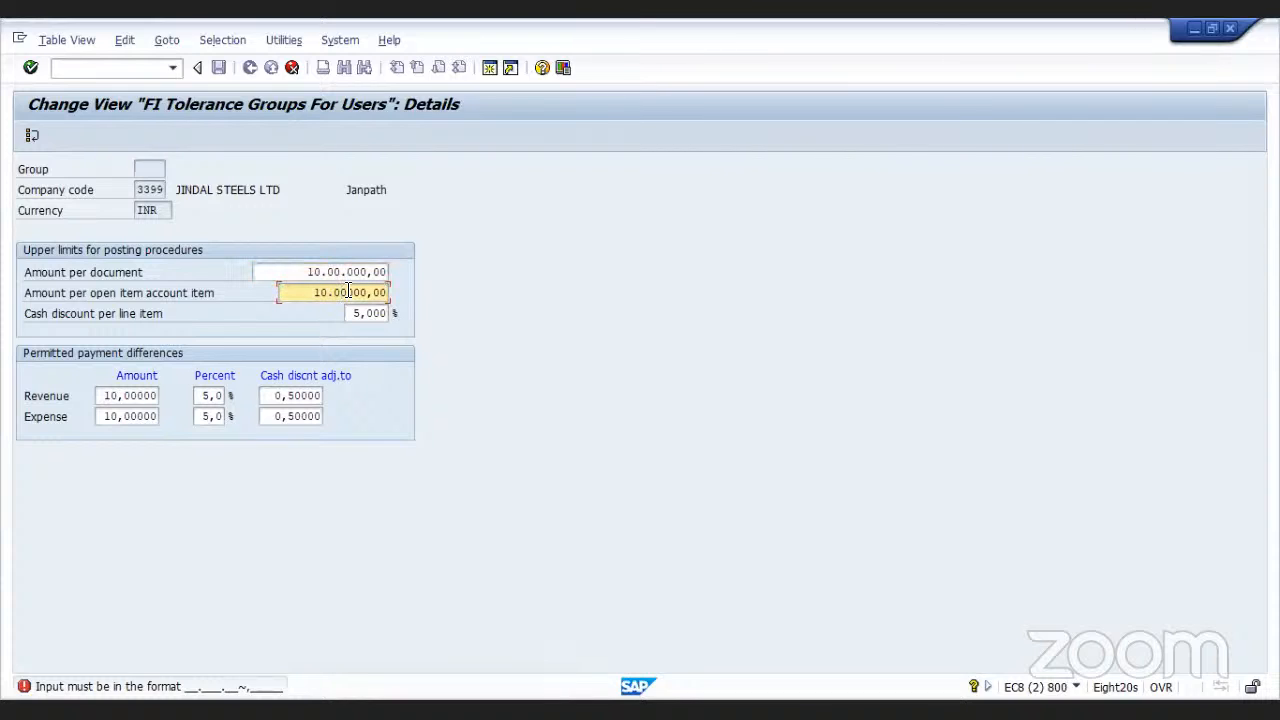
{"action": "left_click", "coordinate": [31, 68]}
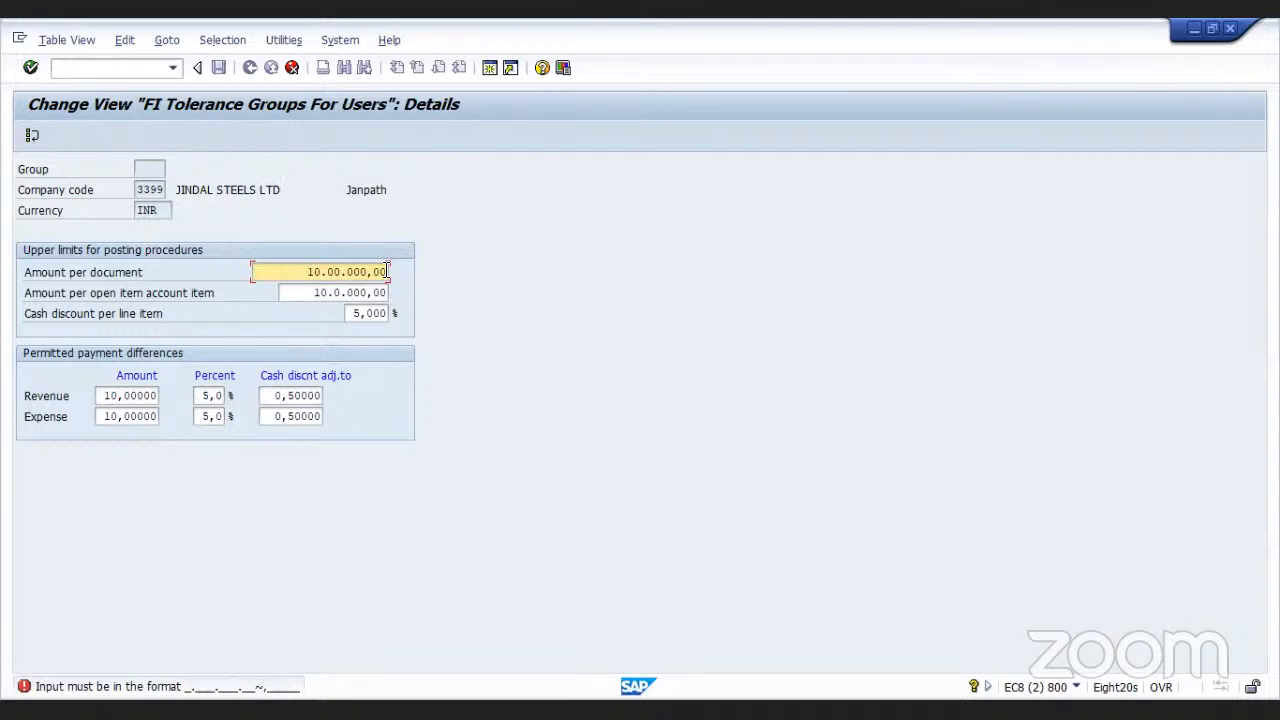
Try to re-enter the amount per document as 10.00.000,0000 and regroup the digits of the amount per open item account item
{"action": "key", "text": "BackSpace"}
{"action": "type", "text": "00"}
{"action": "left_click", "coordinate": [376, 293]}
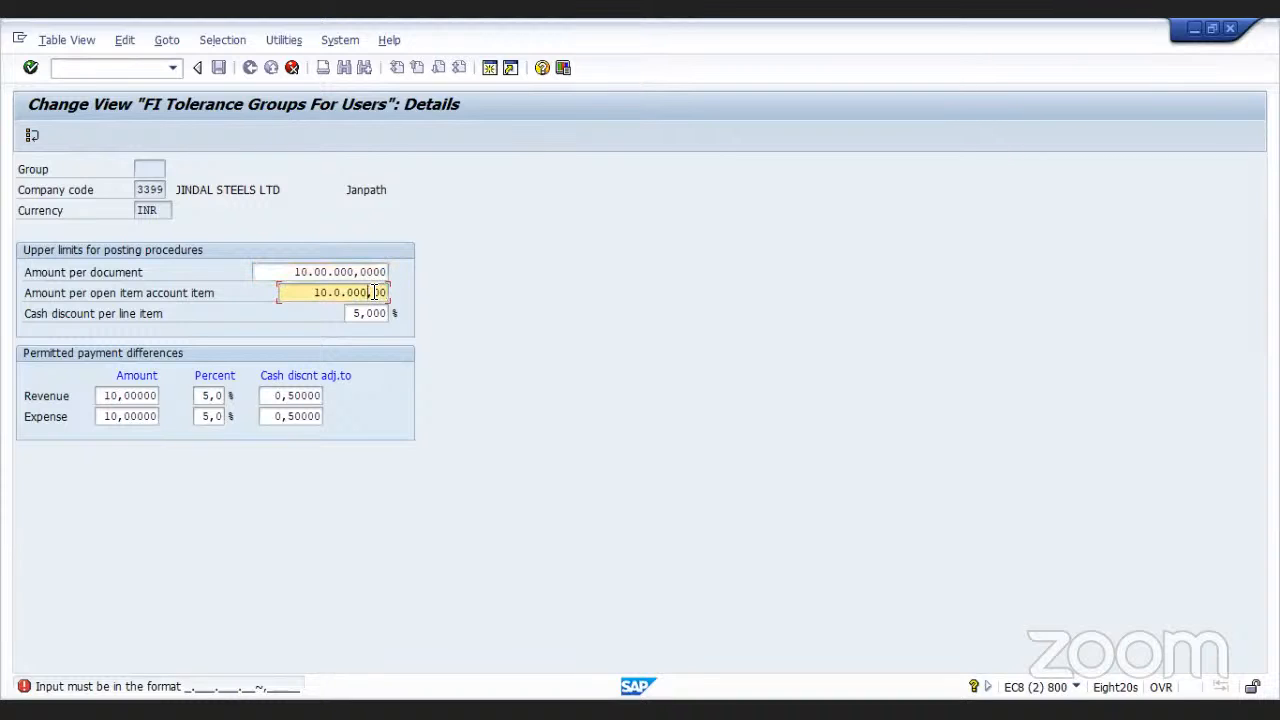
{"action": "type", "text": "0"}
{"action": "left_click", "coordinate": [342, 291]}
{"action": "type", "text": "00."}
Clear the amount per open item account item and set it to 1000000,00 without thousands separators
{"action": "key", "text": "BackSpace"}
{"action": "key", "text": "BackSpace"}
{"action": "key", "text": "BackSpace"}
{"action": "key", "text": "BackSpace"}
{"action": "key", "text": "BackSpace"}
{"action": "key", "text": "BackSpace"}
{"action": "key", "text": "BackSpace"}
{"action": "key", "text": "BackSpace"}
{"action": "key", "text": "BackSpace"}
{"action": "key", "text": "BackSpace"}
{"action": "key", "text": "BackSpace"}
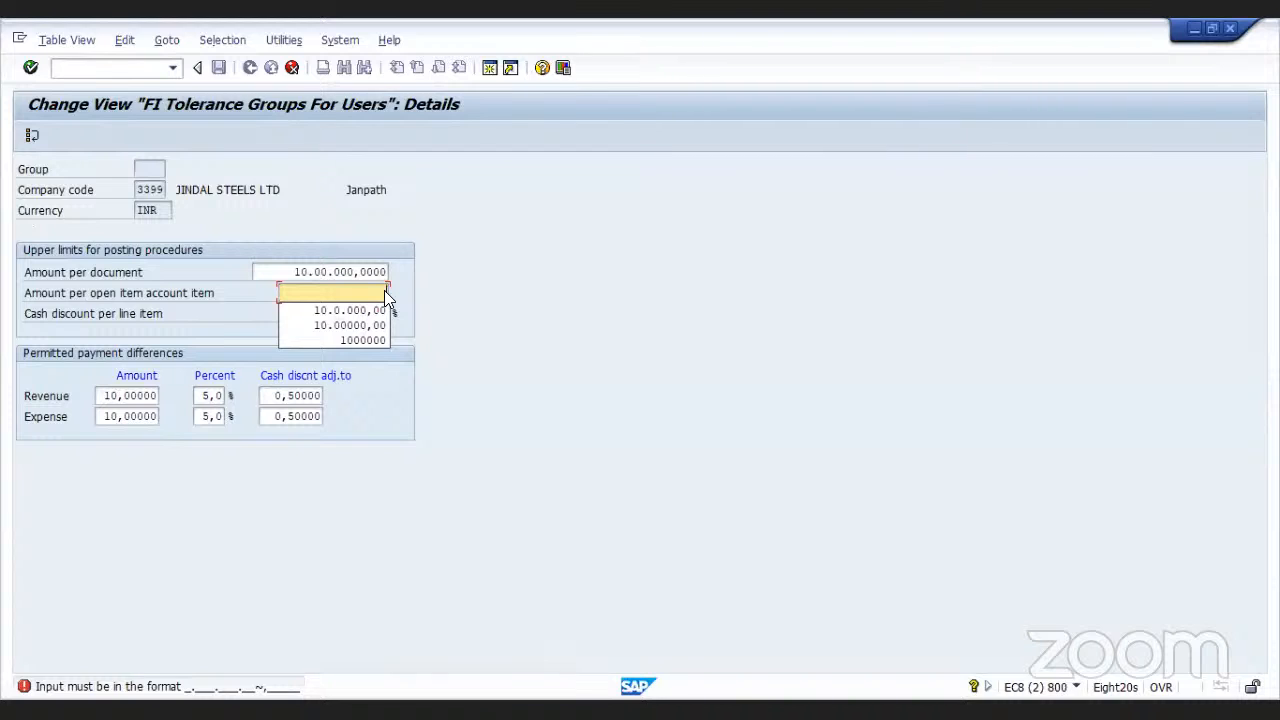
{"action": "type", "text": "1000"}
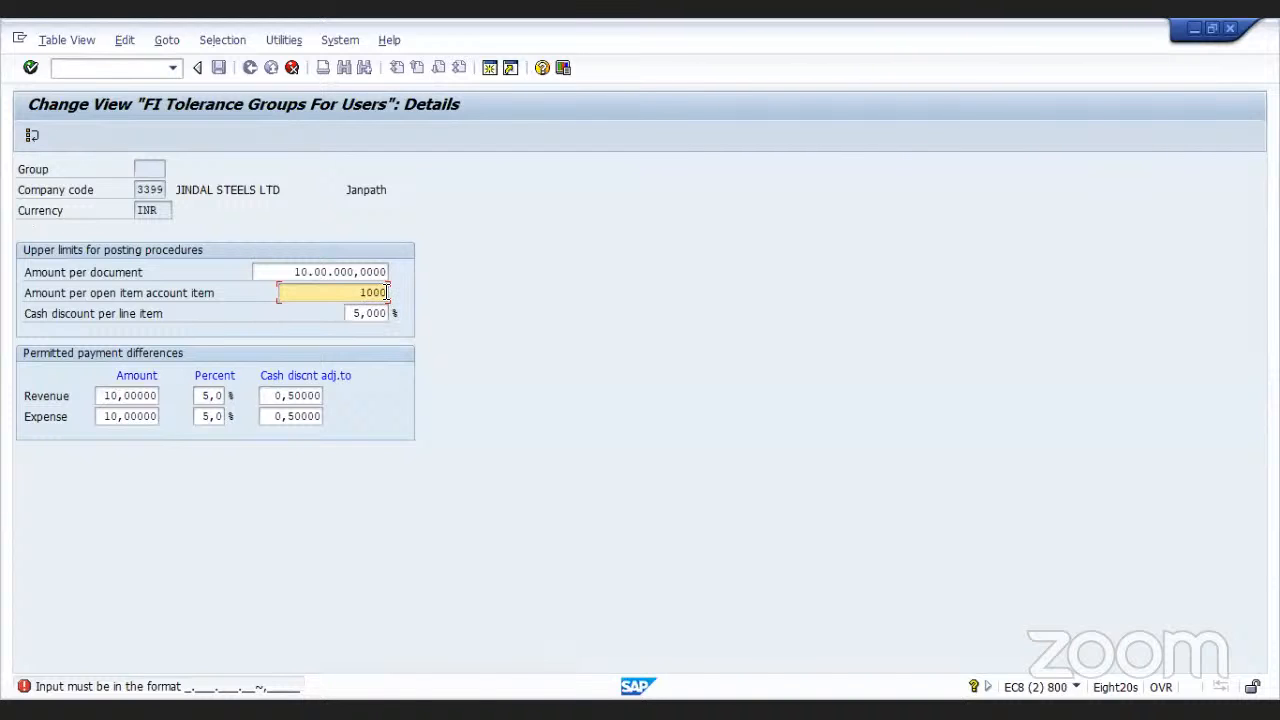
{"action": "type", "text": "000,00"}
Clear the amount per document and set it to 10000000,00 without thousands separators
{"action": "left_click", "coordinate": [383, 271]}
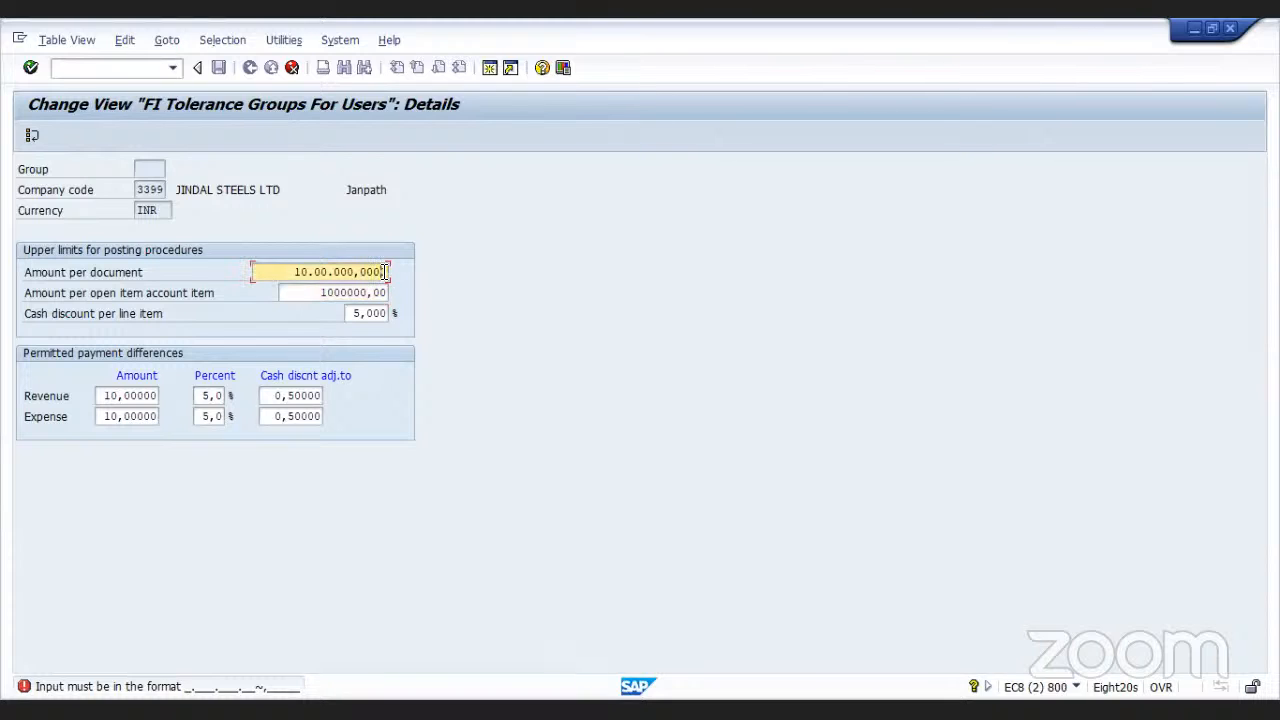
{"action": "key", "text": "BackSpace"}
{"action": "key", "text": "BackSpace"}
{"action": "key", "text": "BackSpace"}
{"action": "key", "text": "BackSpace"}
{"action": "key", "text": "BackSpace"}
{"action": "key", "text": "BackSpace"}
{"action": "key", "text": "BackSpace"}
{"action": "key", "text": "BackSpace"}
{"action": "key", "text": "BackSpace"}
{"action": "key", "text": "BackSpace"}
{"action": "key", "text": "BackSpace"}
{"action": "key", "text": "BackSpace"}
{"action": "key", "text": "BackSpace"}
{"action": "key", "text": "BackSpace"}
{"action": "key", "text": "Escape"}
{"action": "type", "text": "10000000,00"}
Validate the new upper limits and save the employee tolerance group in the proposed customizing request
{"action": "left_click", "coordinate": [32, 69]}
{"action": "left_click", "coordinate": [32, 68]}
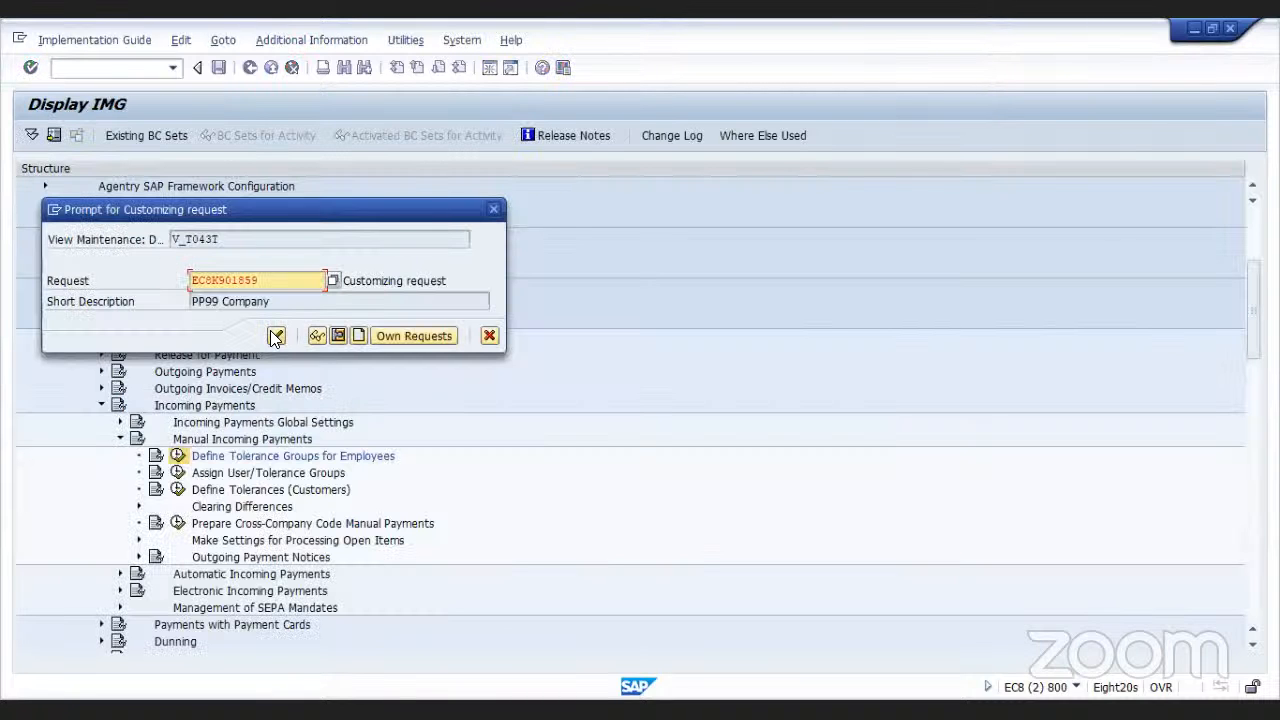
{"action": "left_click", "coordinate": [276, 335]}
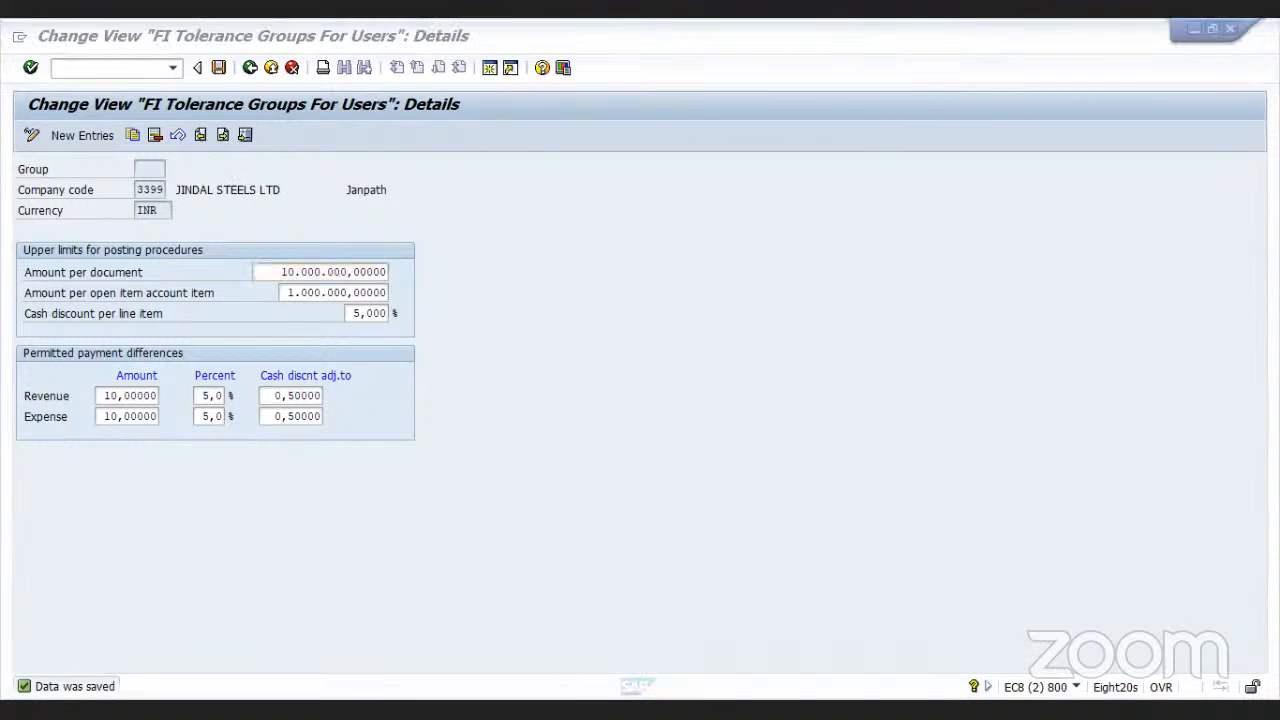
Switch back to the customer invoice for company code 3399 and try again to post it with the amount of INR 250000
{"action": "left_click_drag", "start_coordinate": [127, 243], "coordinate": [245, 261]}
{"action": "key", "text": "alt+Tab"}
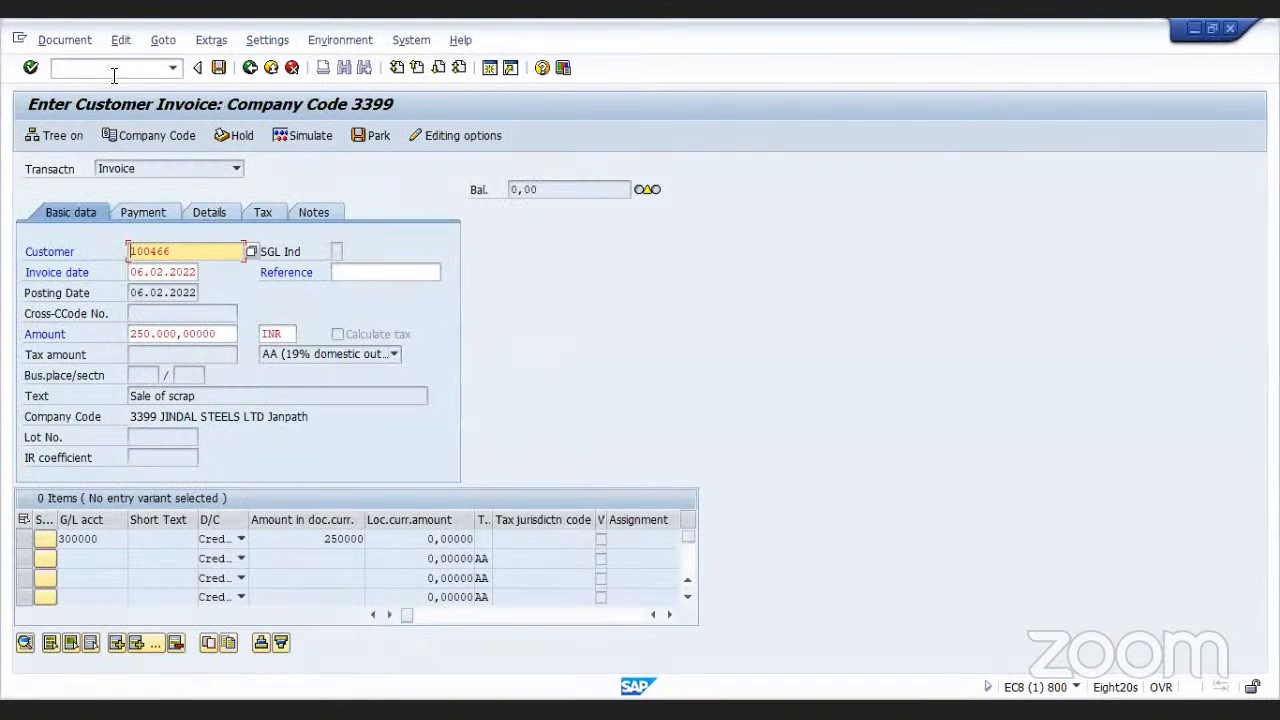
{"action": "left_click", "coordinate": [219, 68]}
{"action": "left_click", "coordinate": [219, 70]}
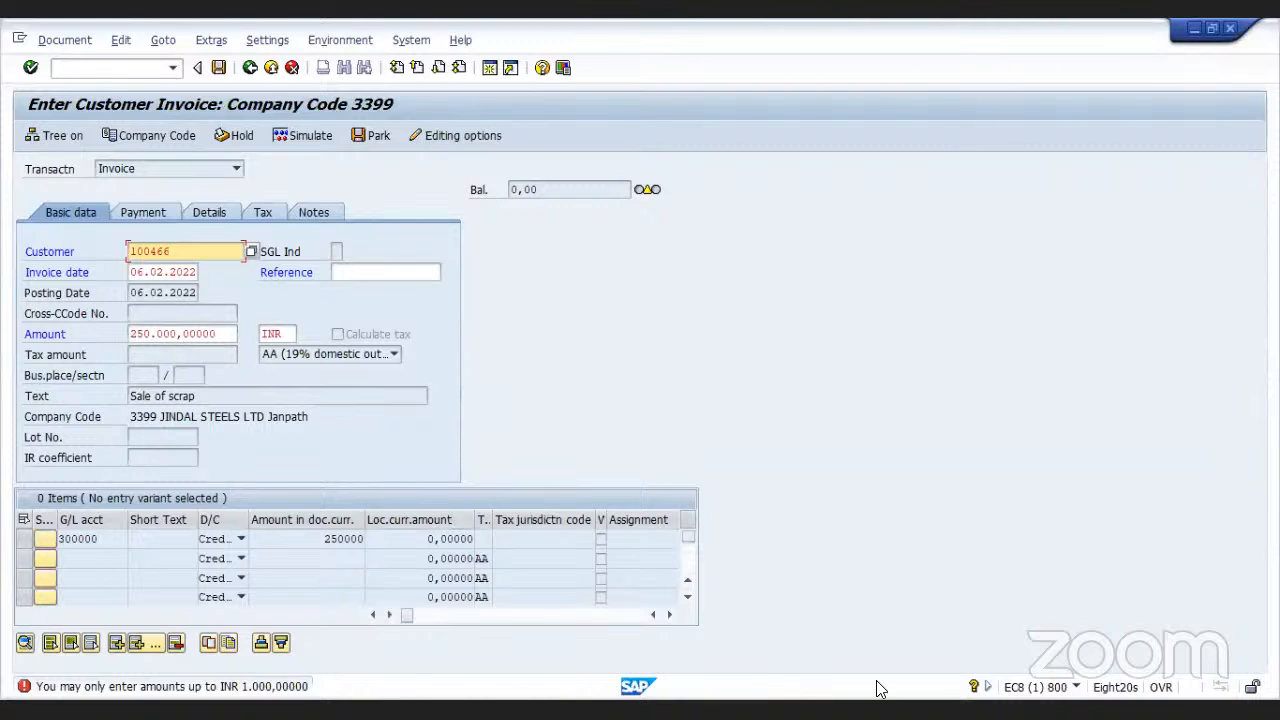
{"action": "key", "text": "Return"}
{"action": "left_click", "coordinate": [385, 272]}
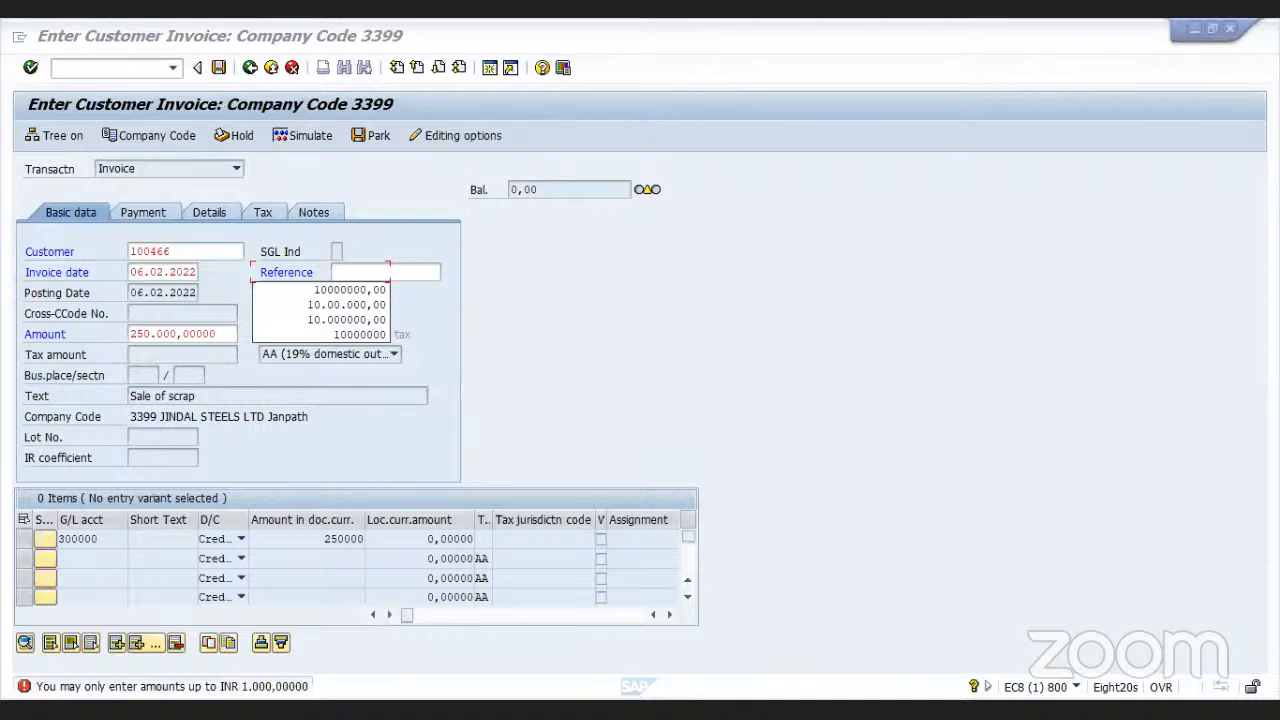
{"action": "key", "text": "Escape"}
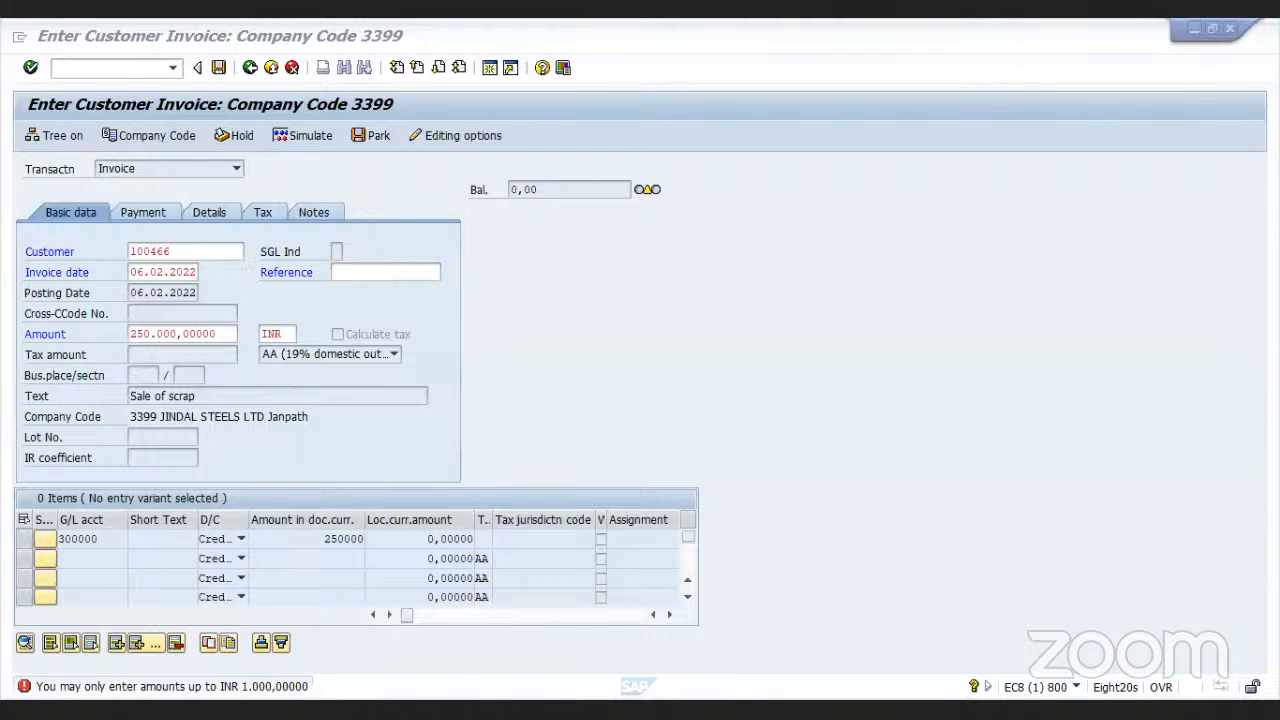
{"action": "left_click", "coordinate": [185, 251]}
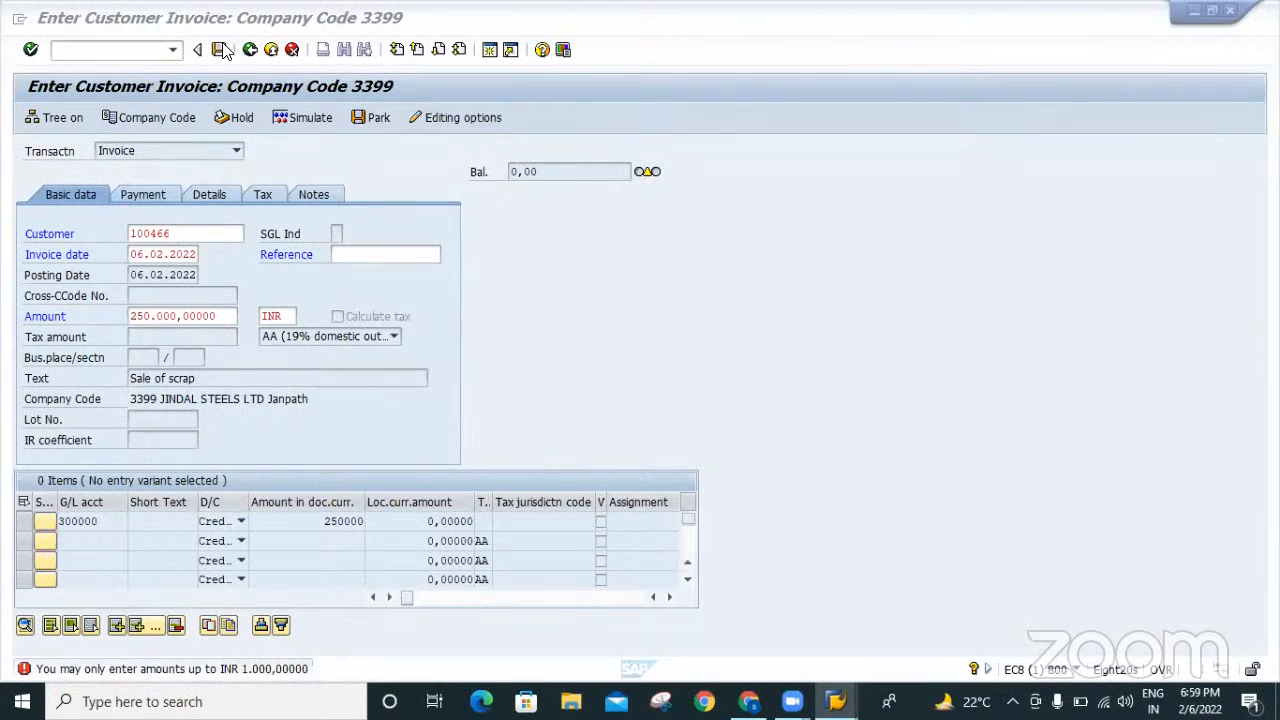
{"action": "left_click", "coordinate": [222, 52]}
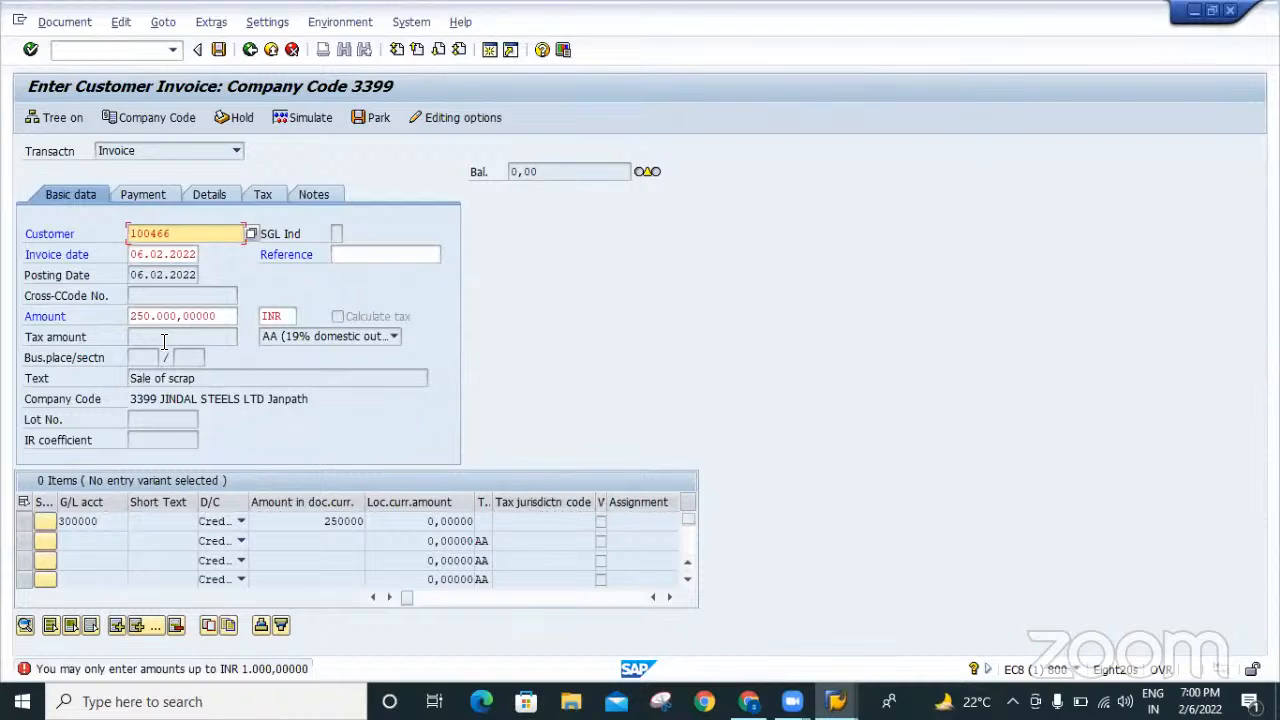
Set the customer invoice amount to 10000 INR and choose not to exit editing at the prompt
{"action": "left_click", "coordinate": [225, 320]}
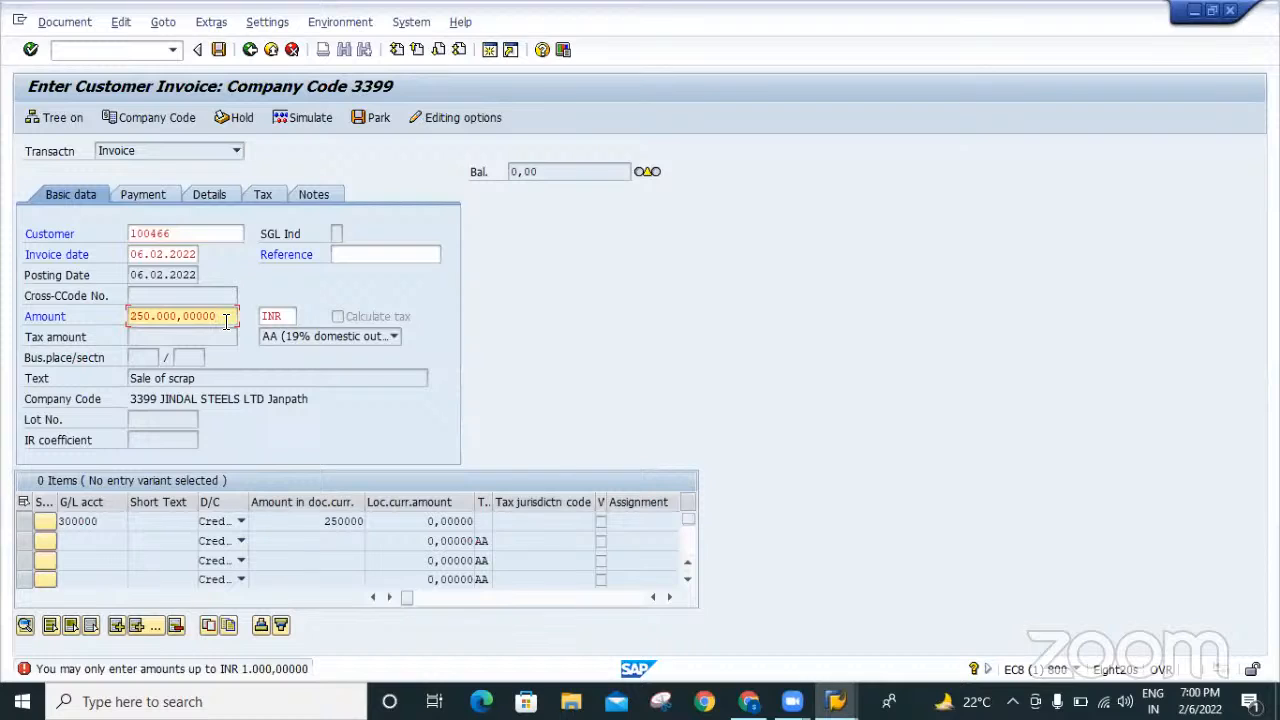
{"action": "key", "text": "BackSpace"}
{"action": "key", "text": "BackSpace"}
{"action": "key", "text": "BackSpace"}
{"action": "key", "text": "BackSpace"}
{"action": "key", "text": "BackSpace"}
{"action": "key", "text": "BackSpace"}
{"action": "key", "text": "BackSpace"}
{"action": "key", "text": "BackSpace"}
{"action": "key", "text": "BackSpace"}
{"action": "key", "text": "BackSpace"}
{"action": "key", "text": "BackSpace"}
{"action": "key", "text": "BackSpace"}
{"action": "key", "text": "BackSpace"}
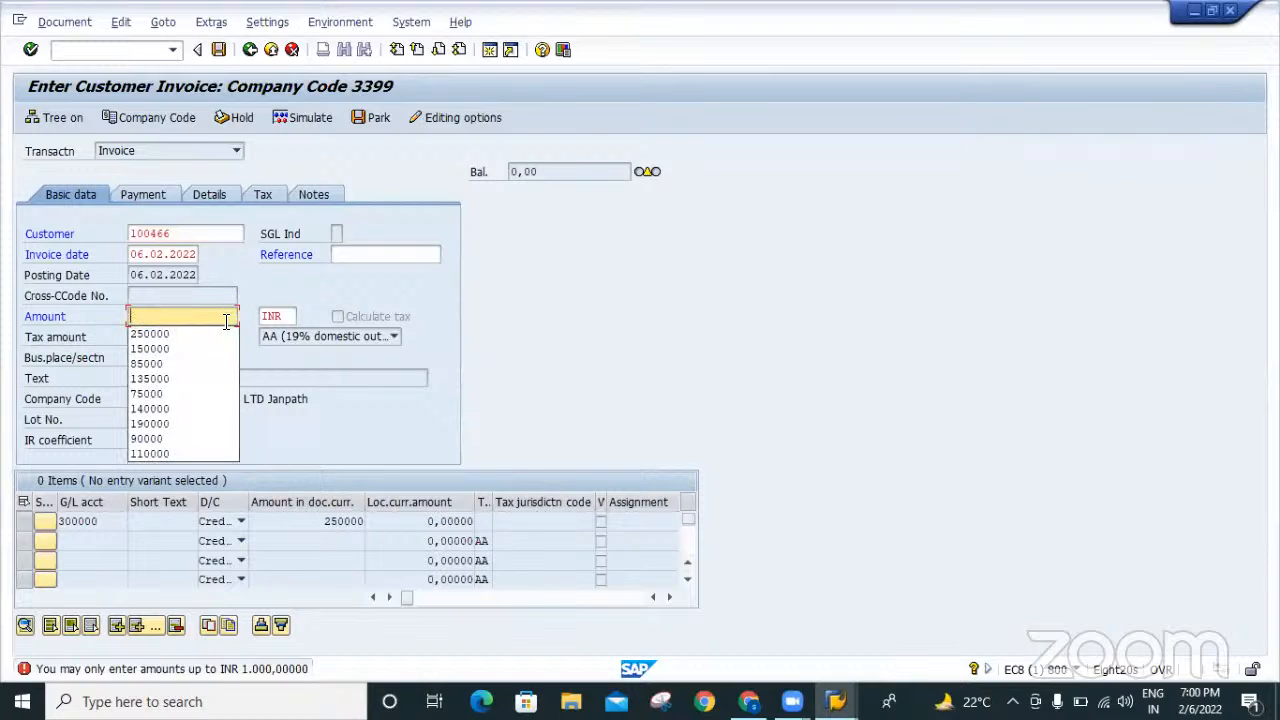
{"action": "type", "text": "1"}
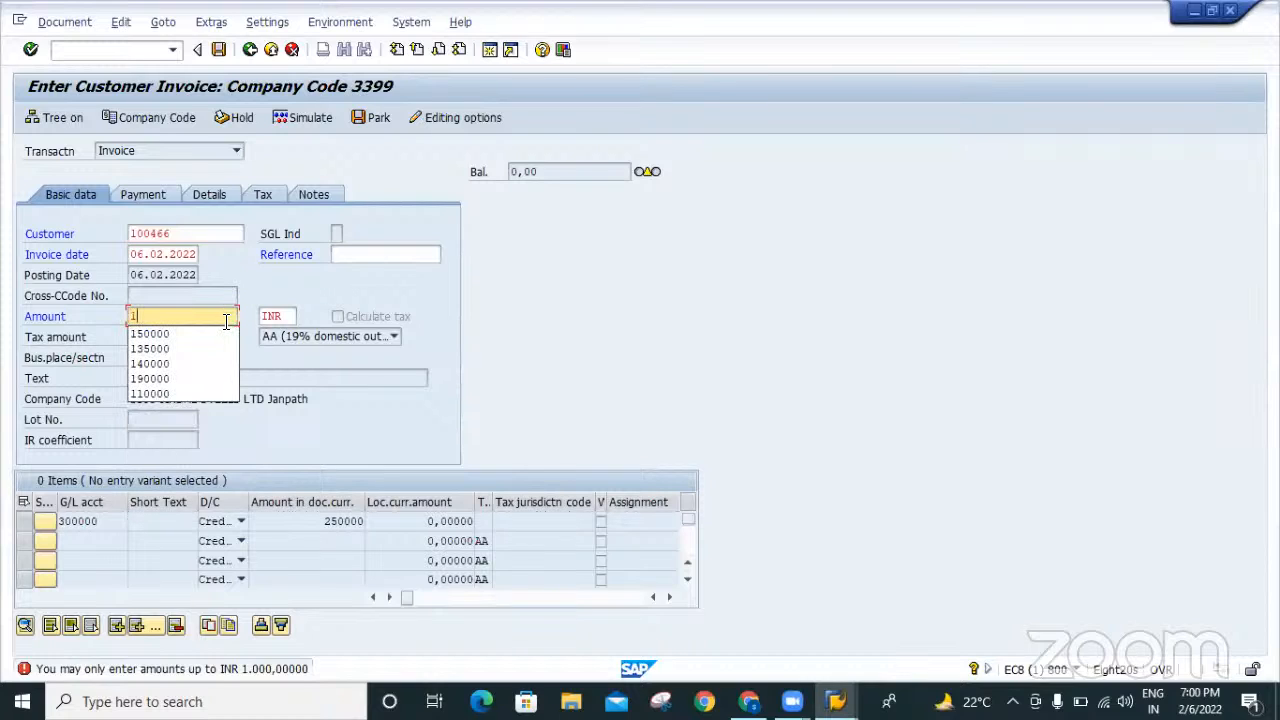
{"action": "type", "text": "0000"}
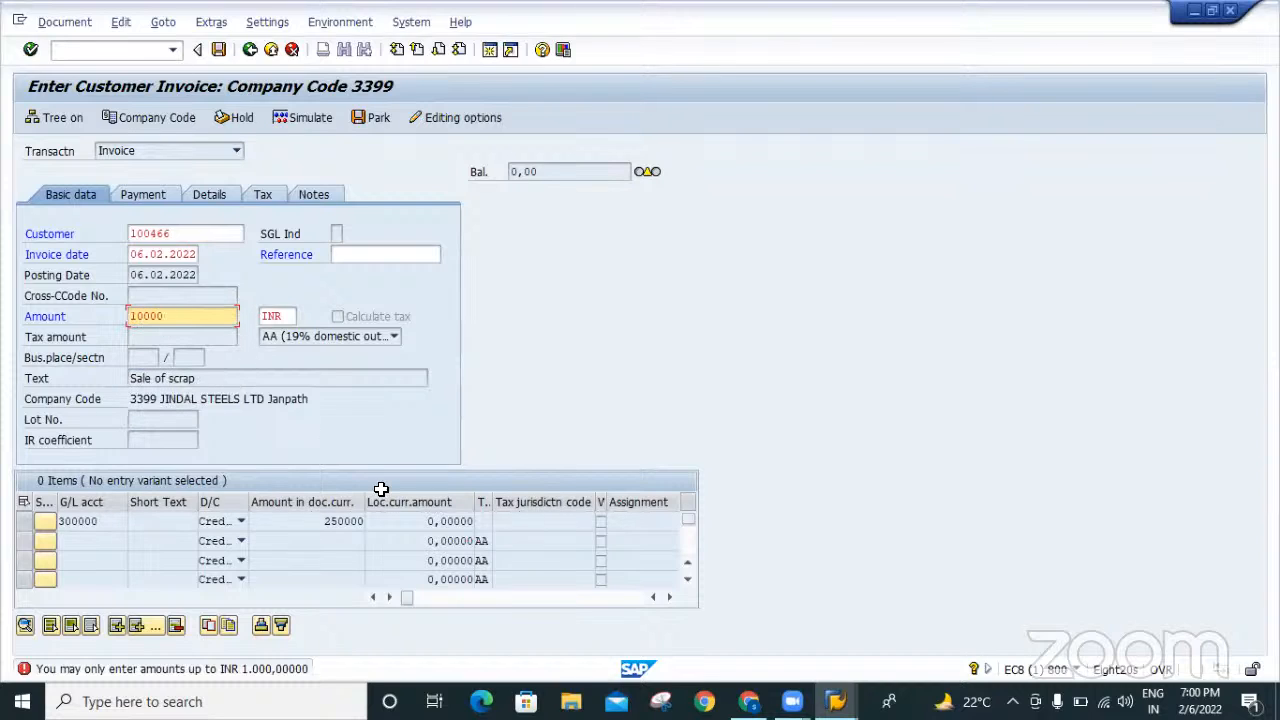
{"action": "left_click", "coordinate": [289, 52]}
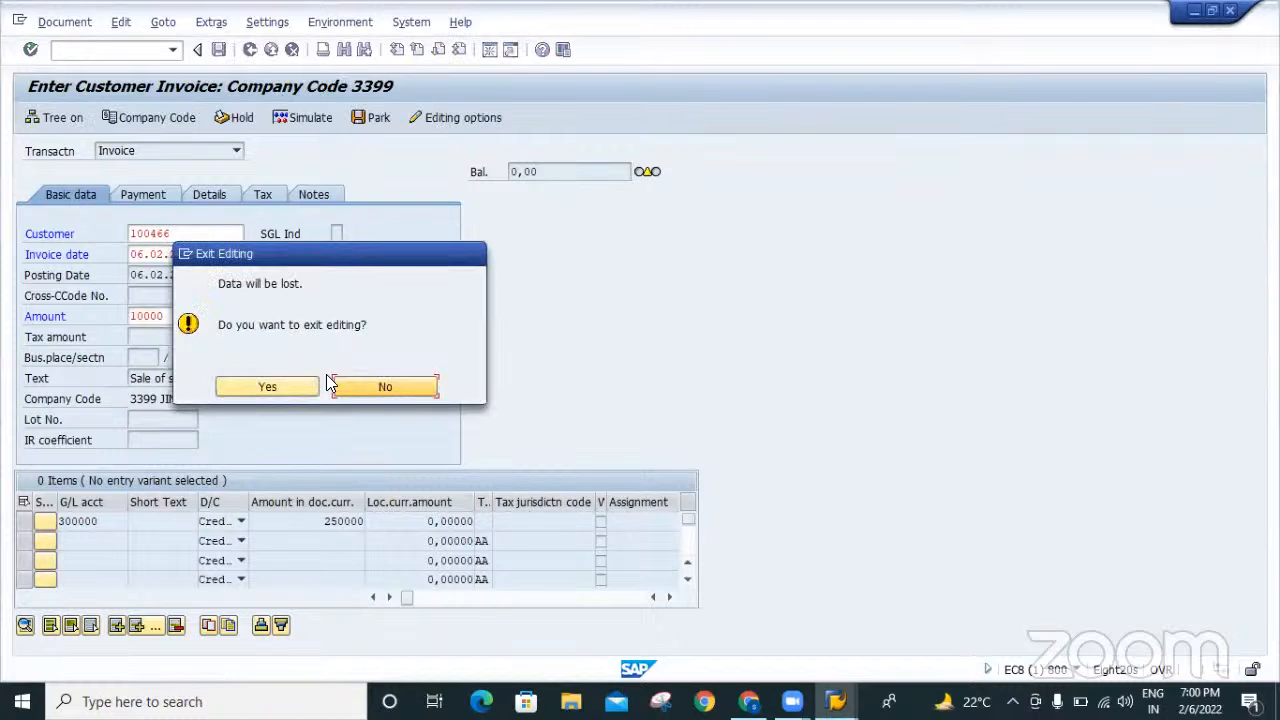
{"action": "left_click", "coordinate": [337, 383]}
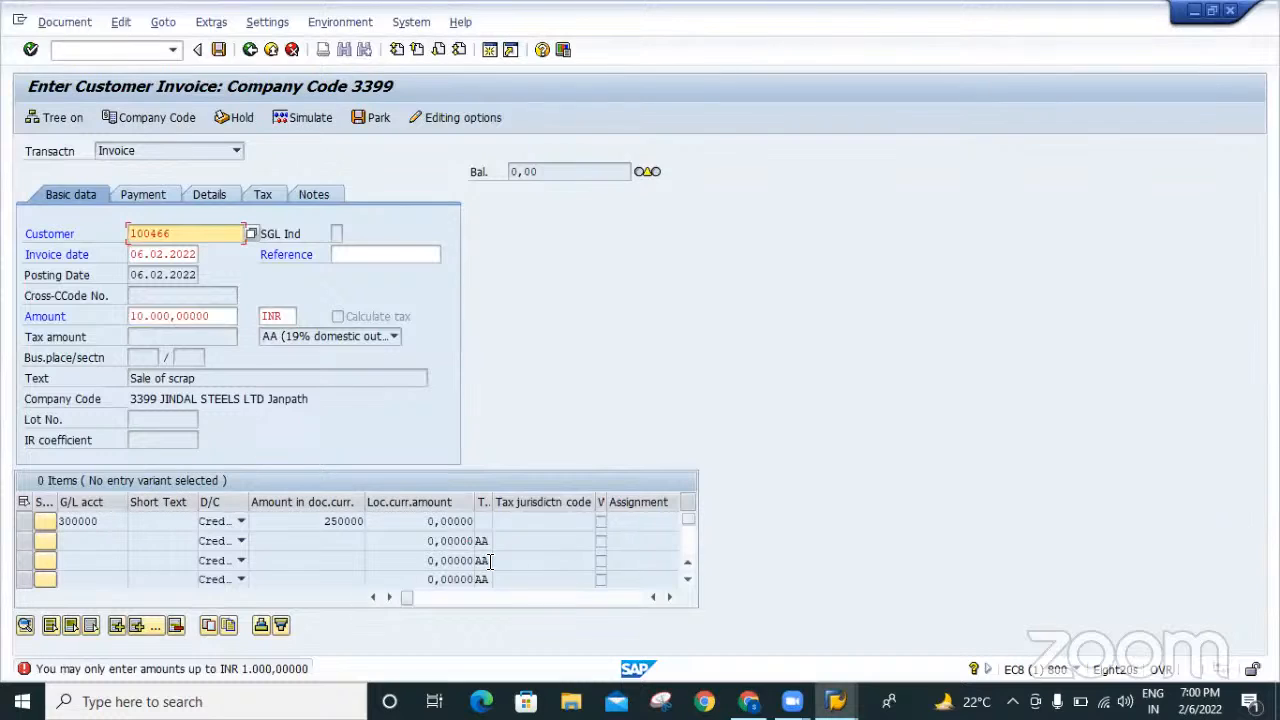
Try again to validate the customer invoice with the header amount of 10000 INR
{"action": "left_click", "coordinate": [348, 522]}
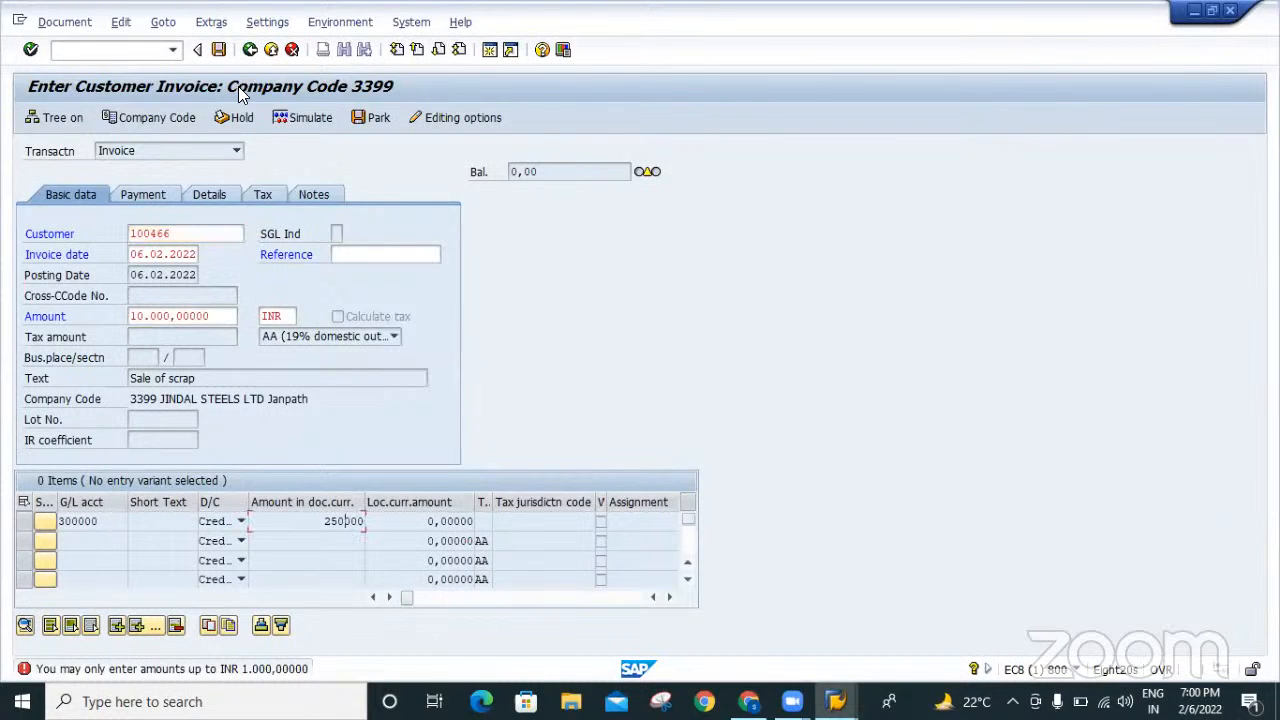
{"action": "left_click", "coordinate": [222, 316]}
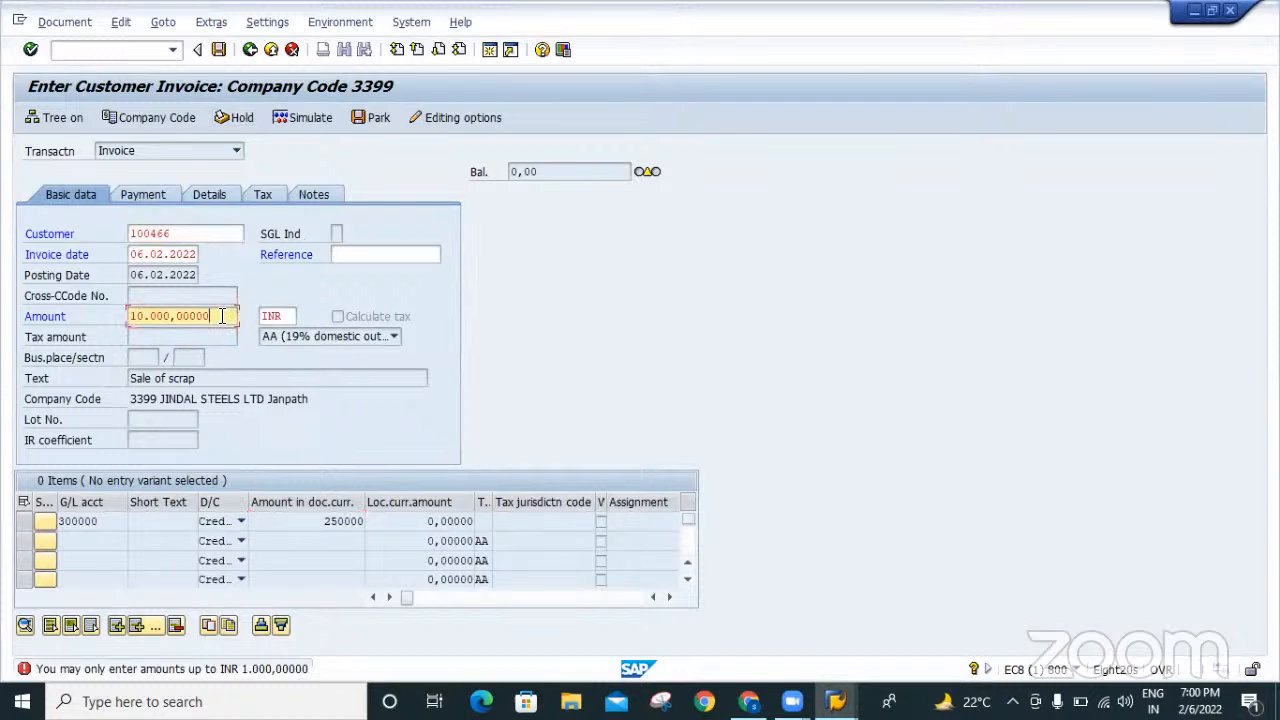
{"action": "key", "text": "Return"}
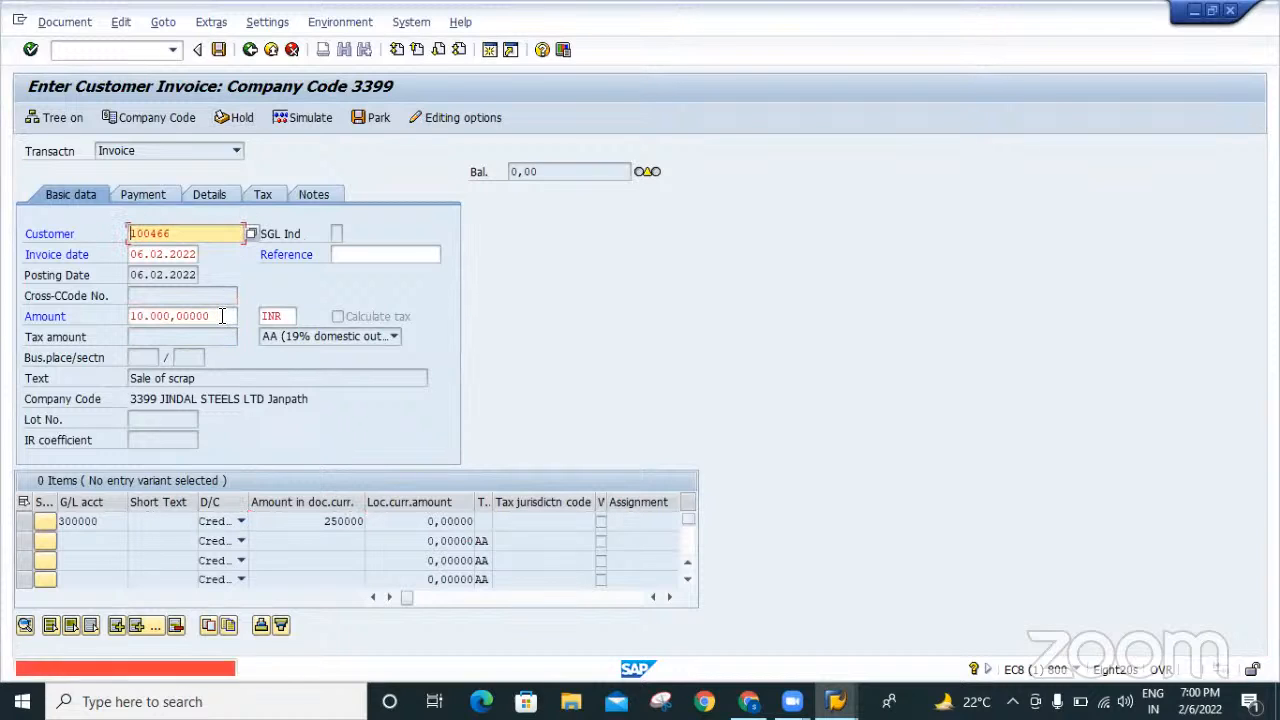
Exit editing of the unposted customer invoice and discard its data to get a blank entry form
{"action": "left_click", "coordinate": [116, 521]}
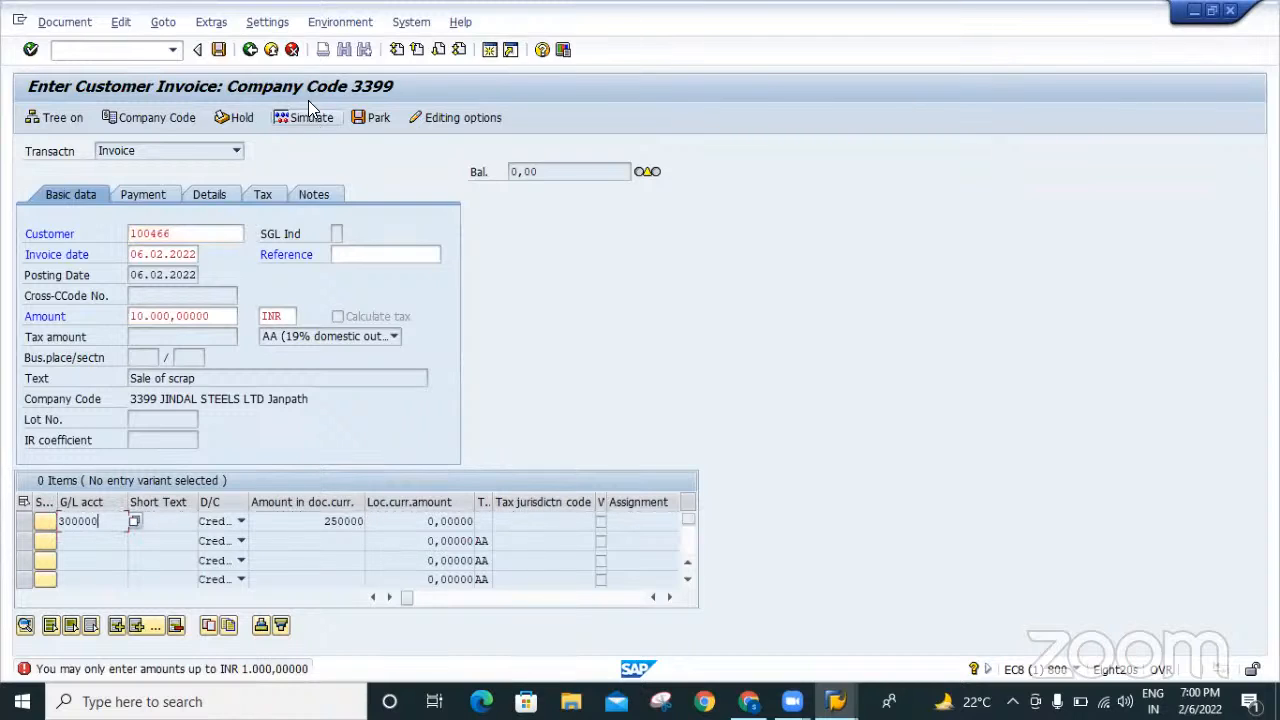
{"action": "key", "text": "F12"}
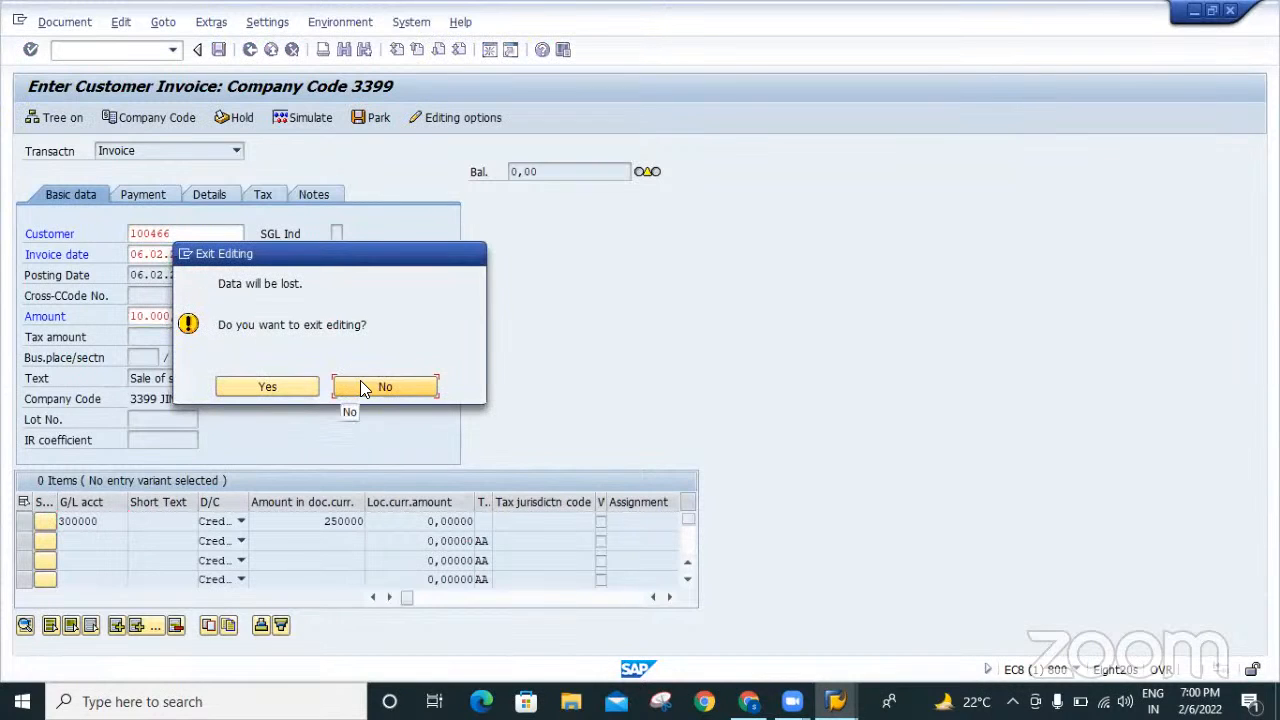
{"action": "left_click", "coordinate": [360, 384]}
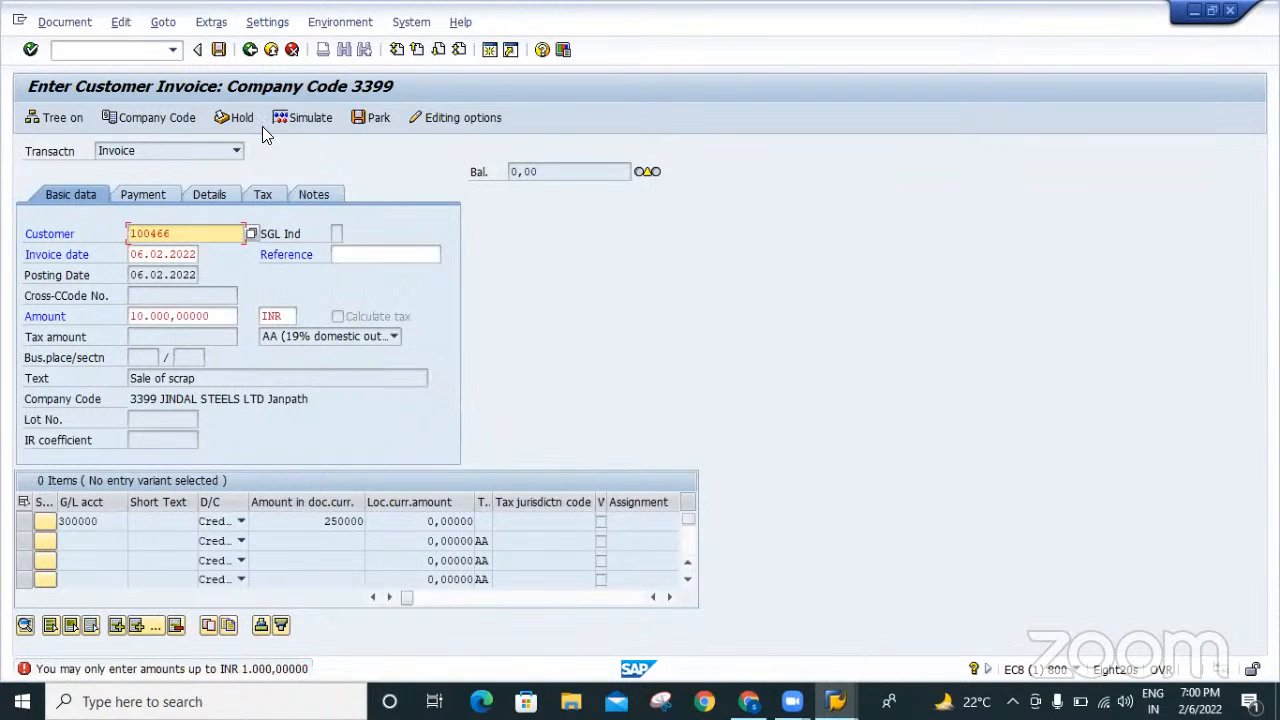
{"action": "left_click", "coordinate": [289, 49]}
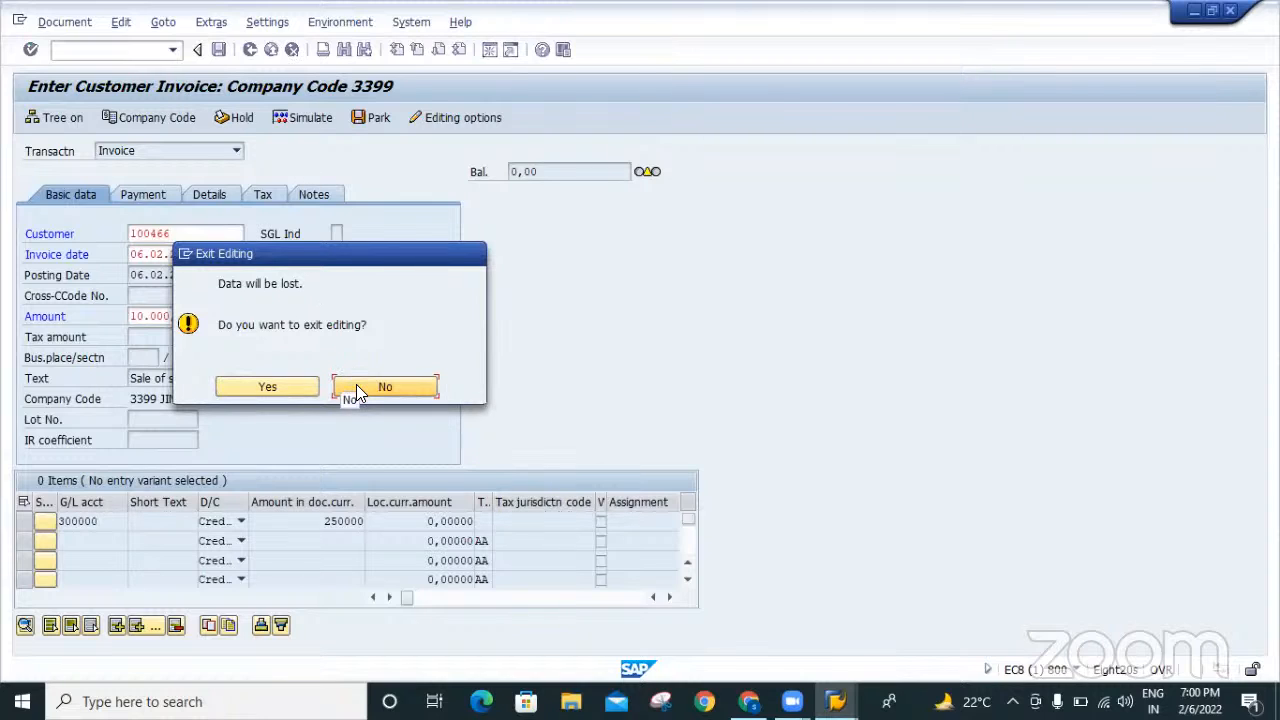
{"action": "left_click", "coordinate": [308, 384]}
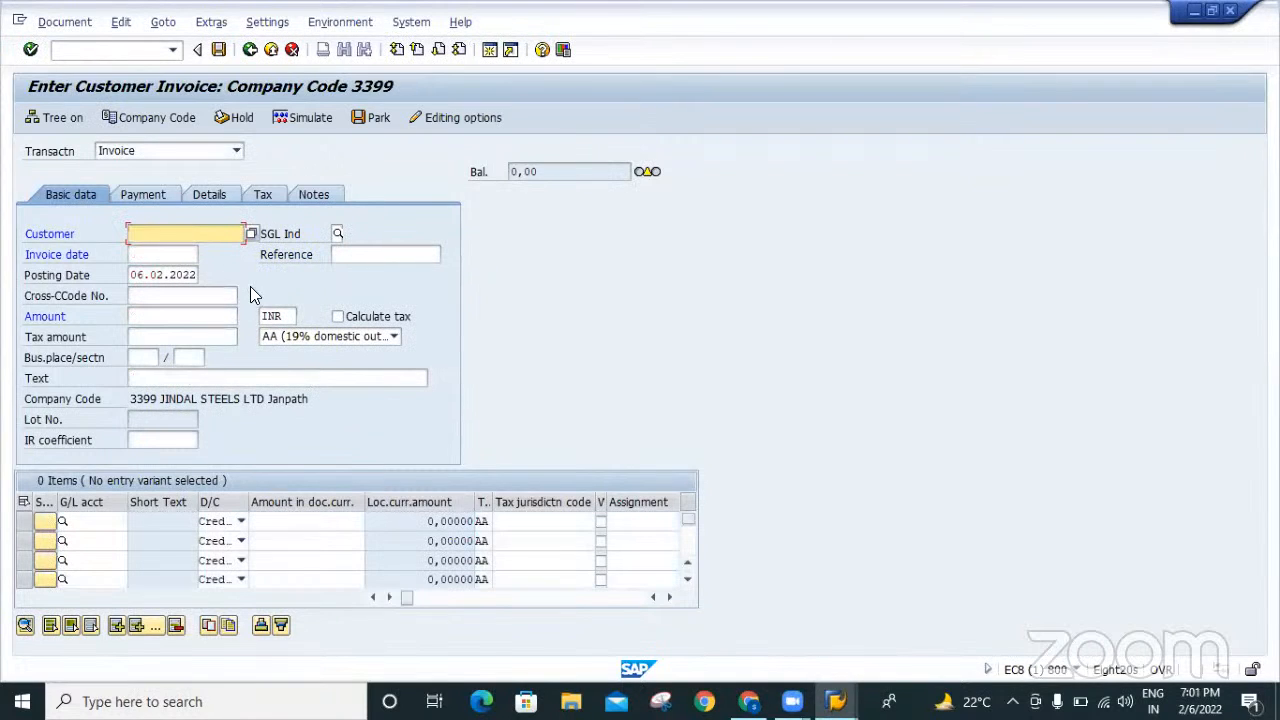
{"action": "left_click", "coordinate": [252, 235]}
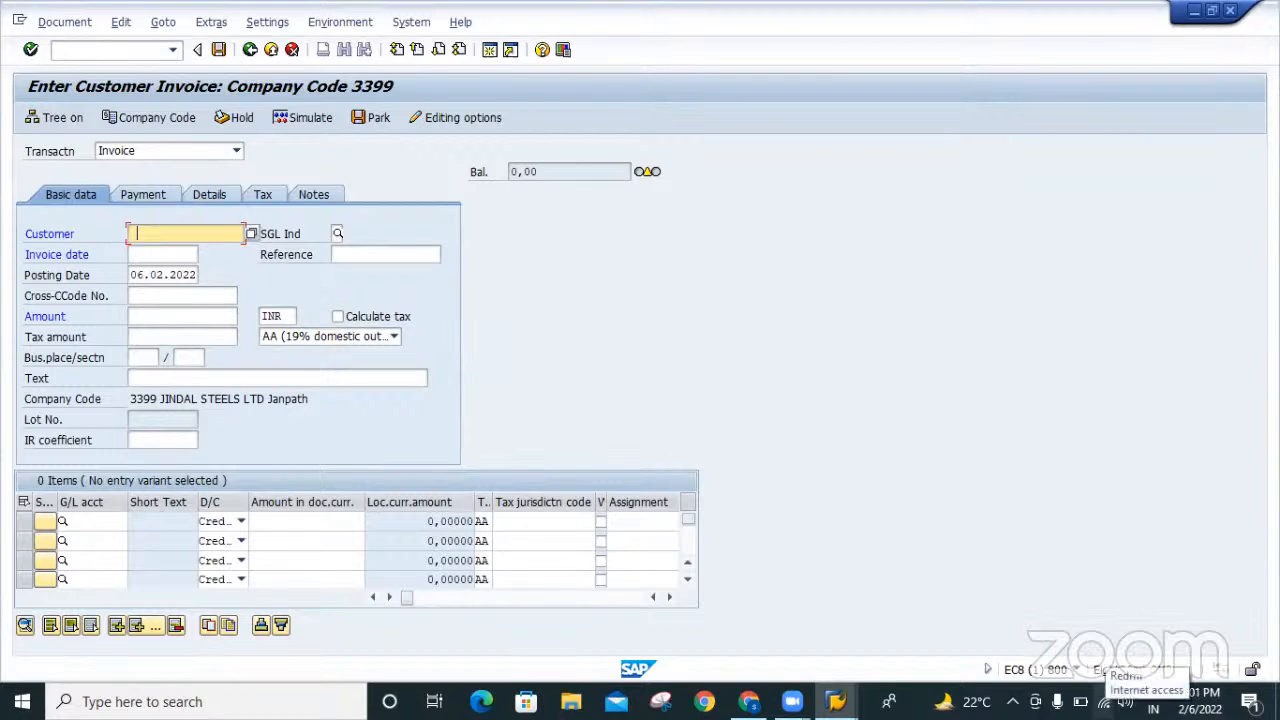
{"action": "left_click", "coordinate": [1104, 701]}
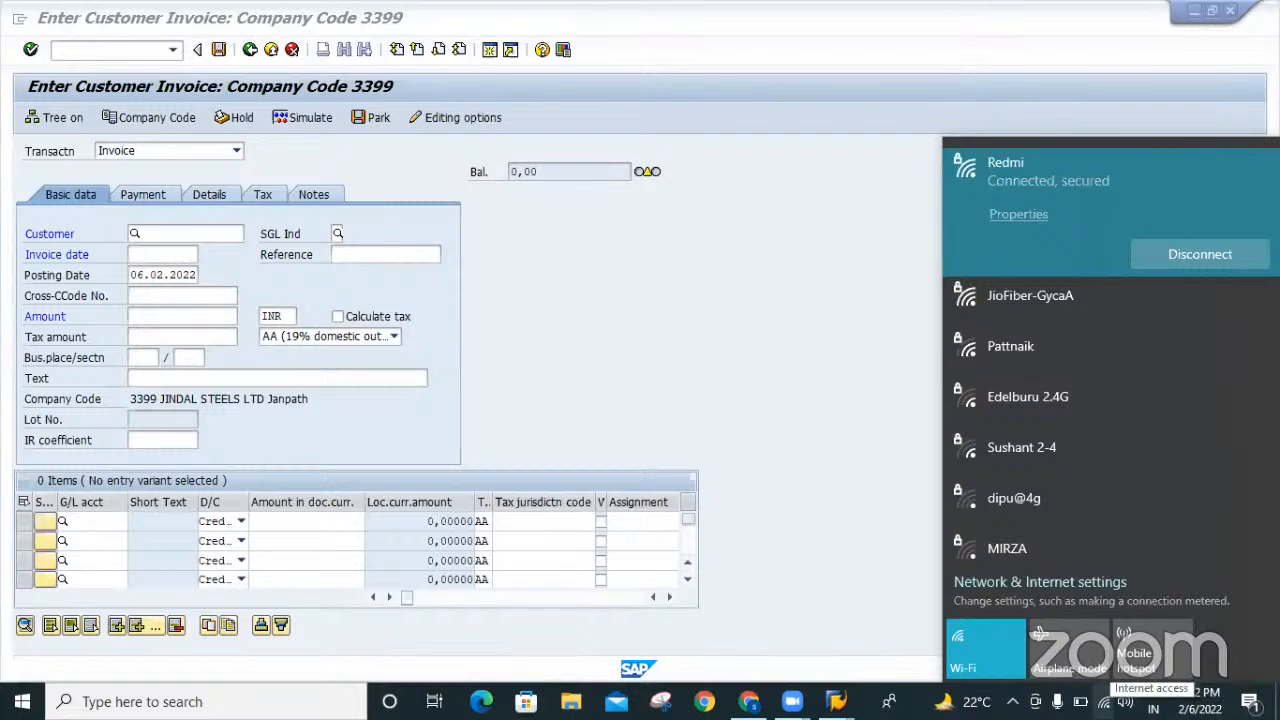
{"action": "left_click", "coordinate": [1104, 701]}
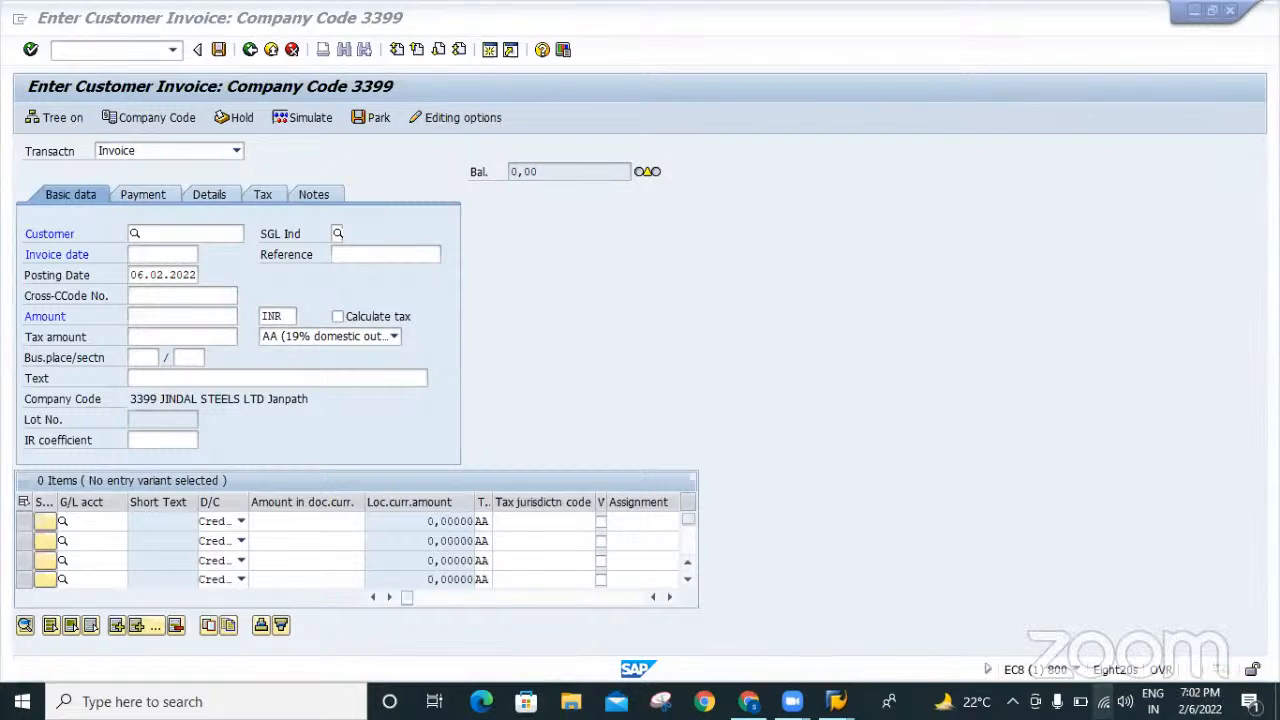
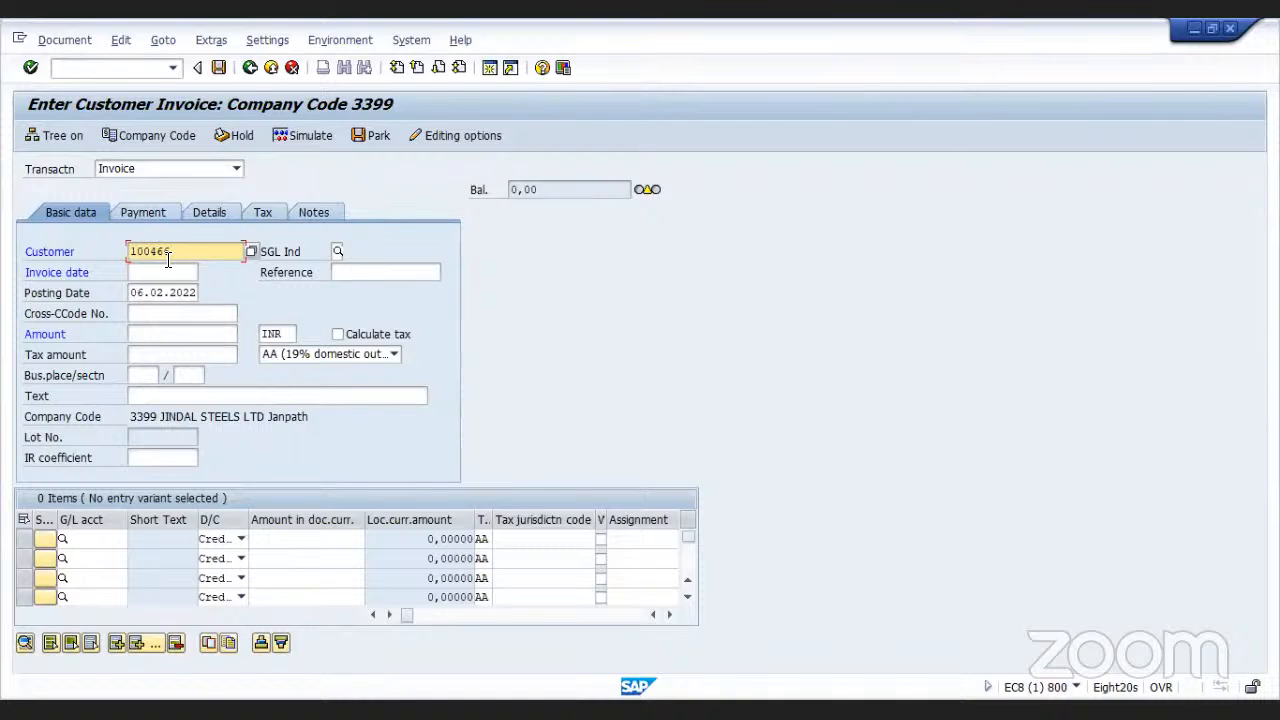
Enter the customer account in the new invoice and set the invoice date to 06.02.2022
{"action": "left_click", "coordinate": [156, 272]}
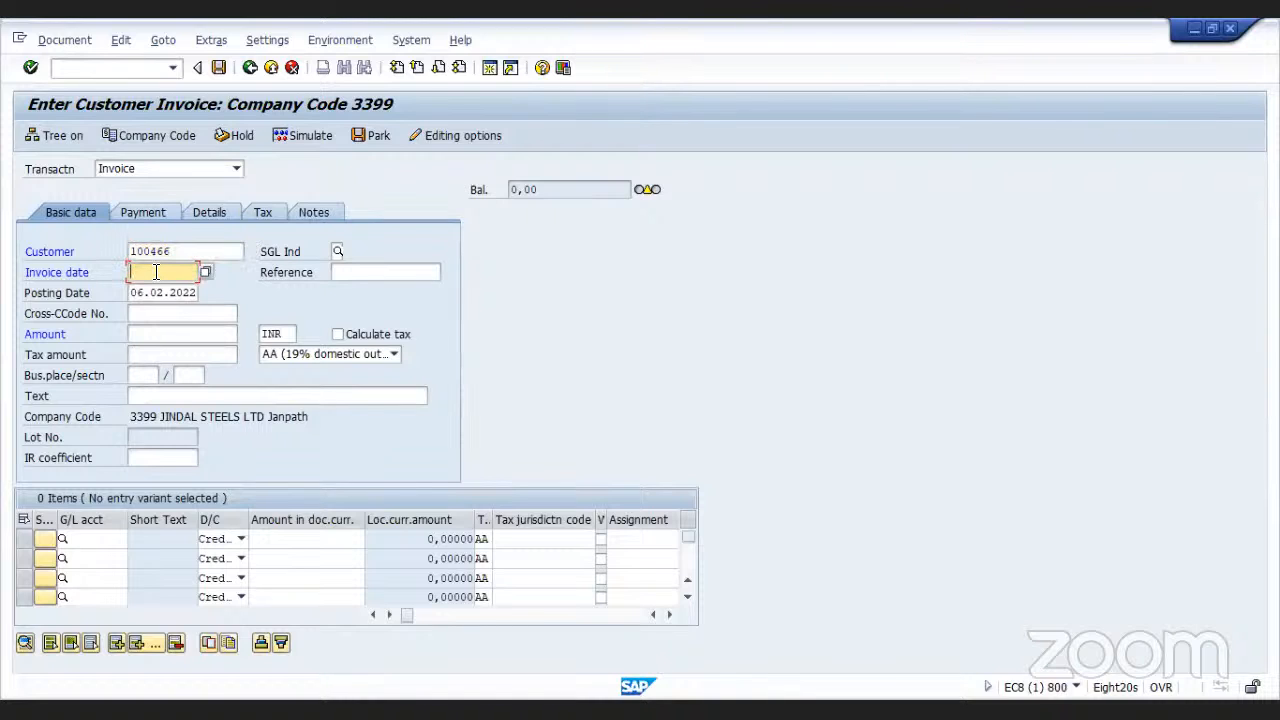
{"action": "type", "text": "05"}
{"action": "key", "text": "BackSpace"}
{"action": "type", "text": "6"}
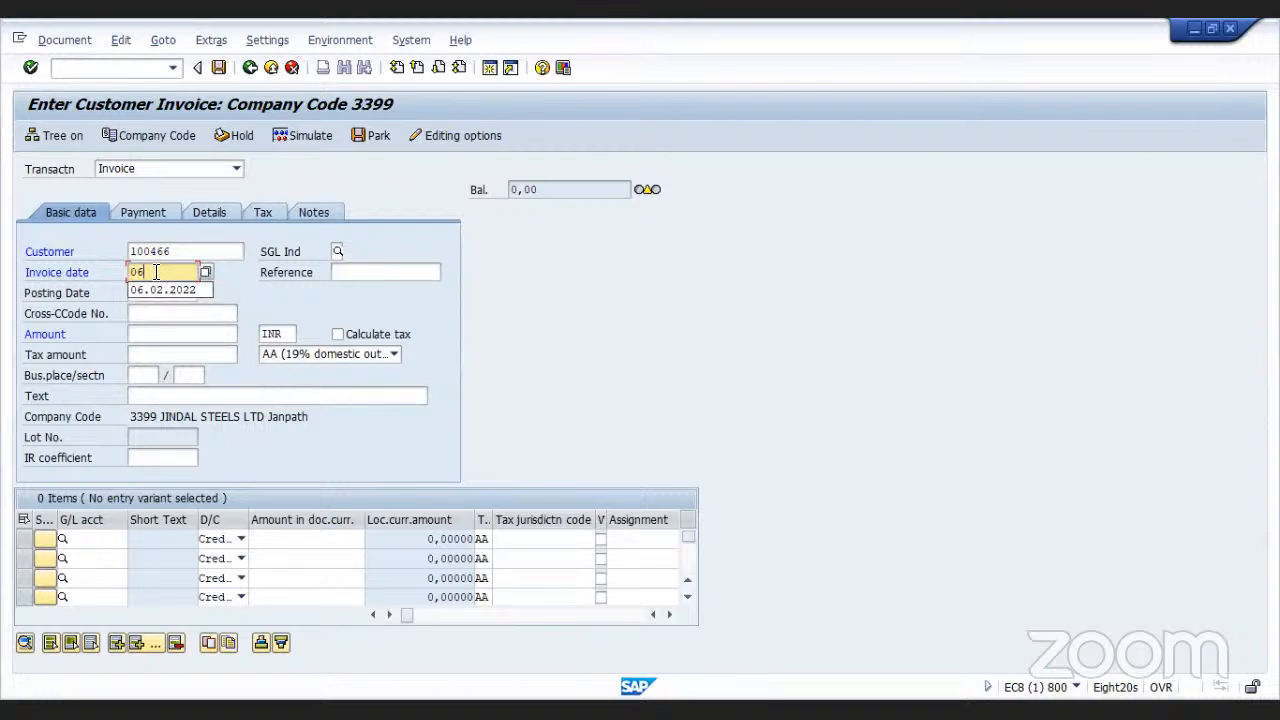
{"action": "type", "text": "."}
{"action": "left_click", "coordinate": [160, 289]}
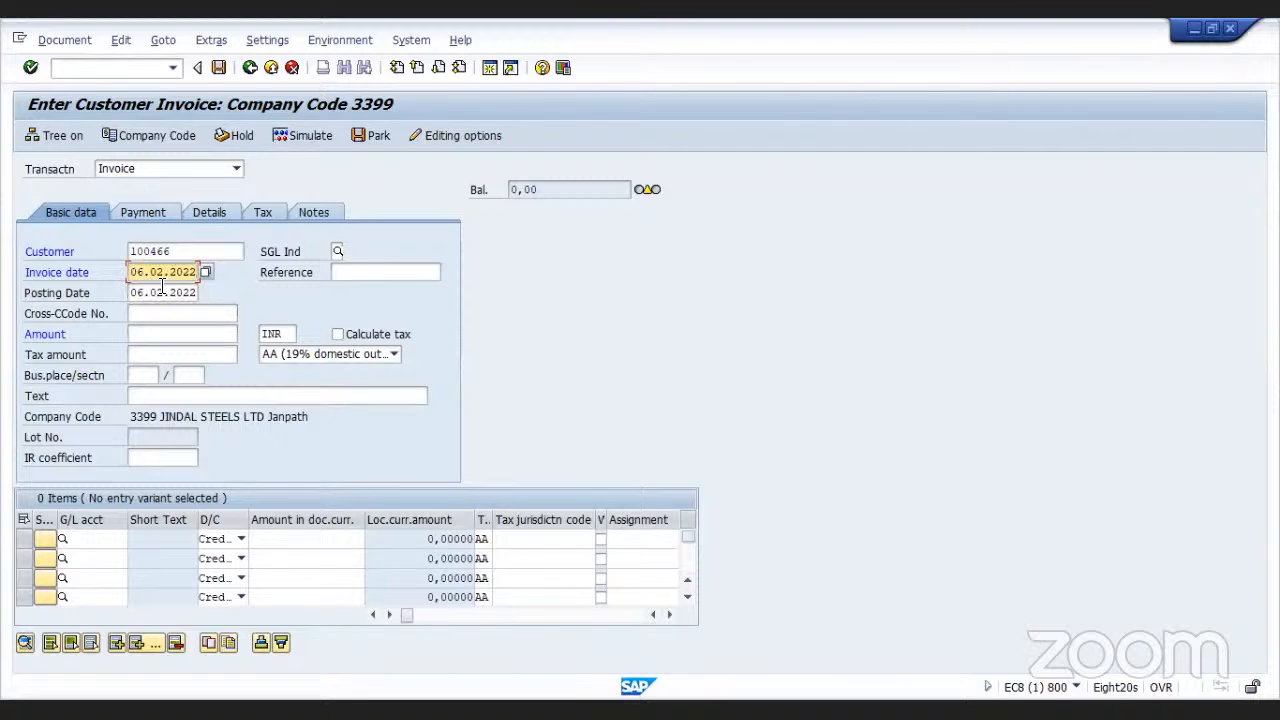
Set the customer invoice amount to 100000 INR and leave the text blank
{"action": "left_click", "coordinate": [156, 335]}
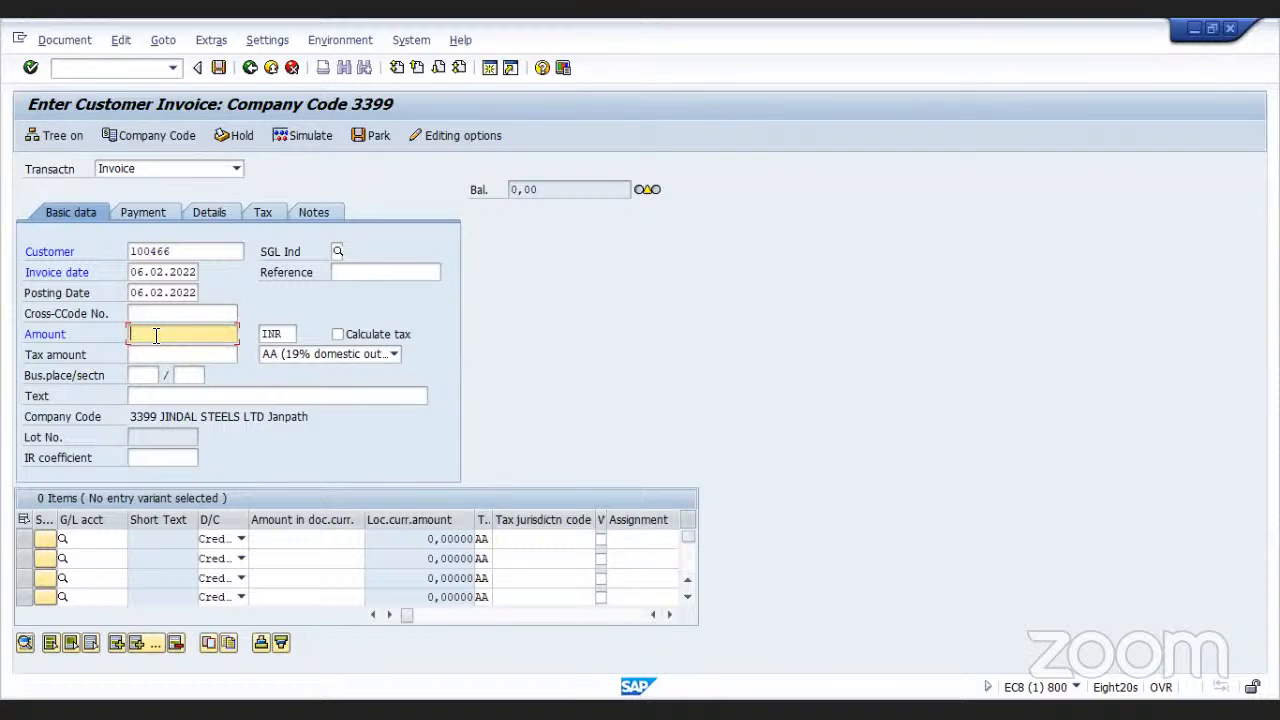
{"action": "type", "text": "1"}
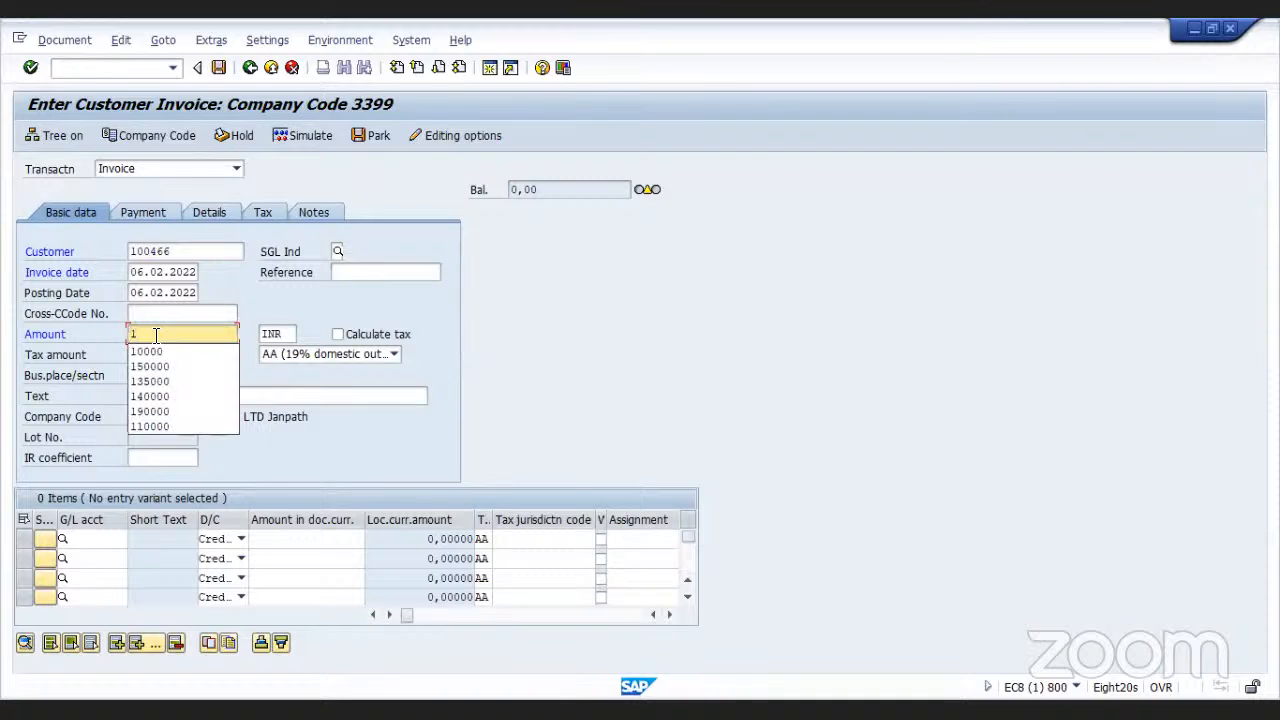
{"action": "type", "text": "00000"}
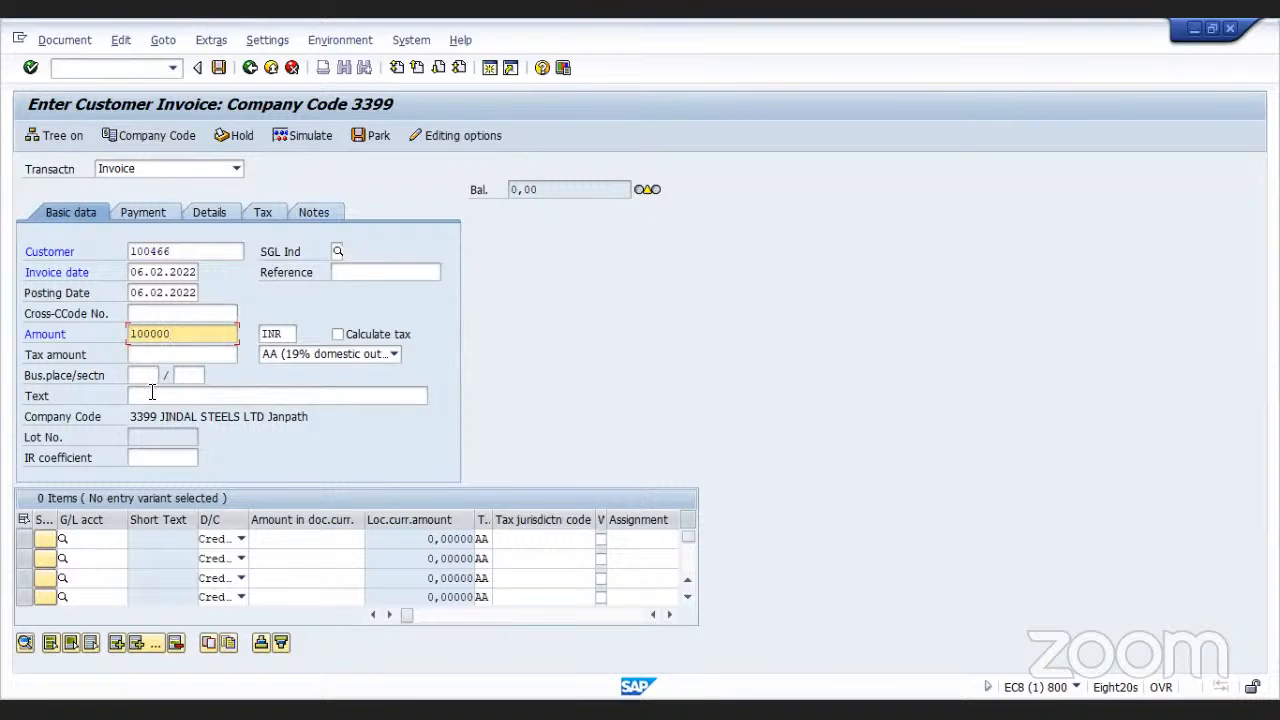
{"action": "left_click", "coordinate": [152, 395]}
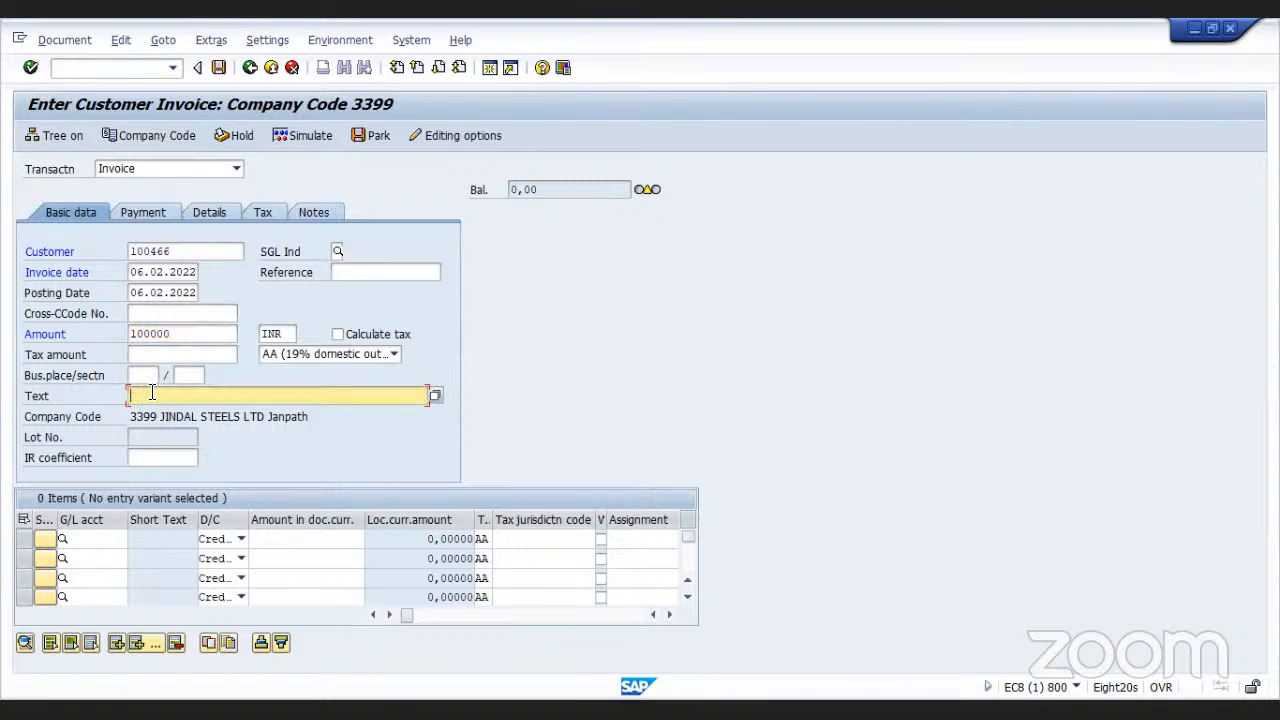
Look up the G/L accounts of company code 3399 and choose 300001 Scrap Sale for the first item
{"action": "left_click", "coordinate": [90, 538]}
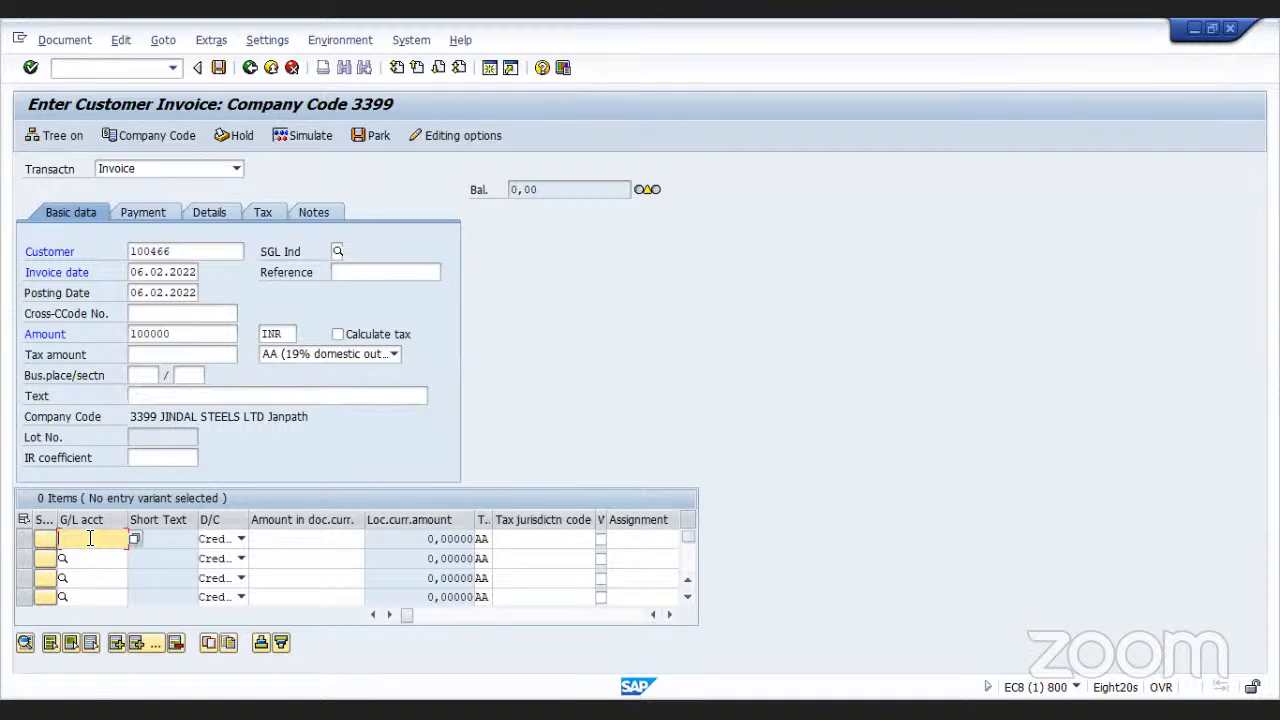
{"action": "left_click", "coordinate": [90, 538]}
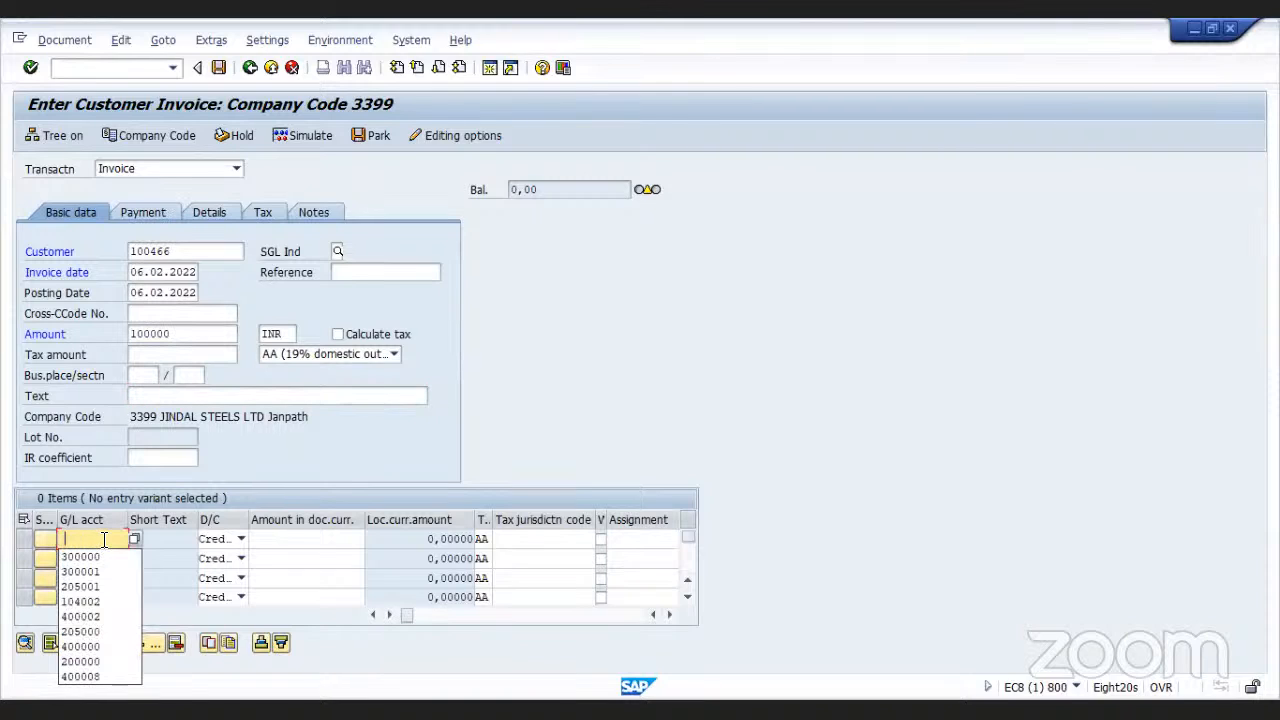
{"action": "left_click", "coordinate": [133, 539]}
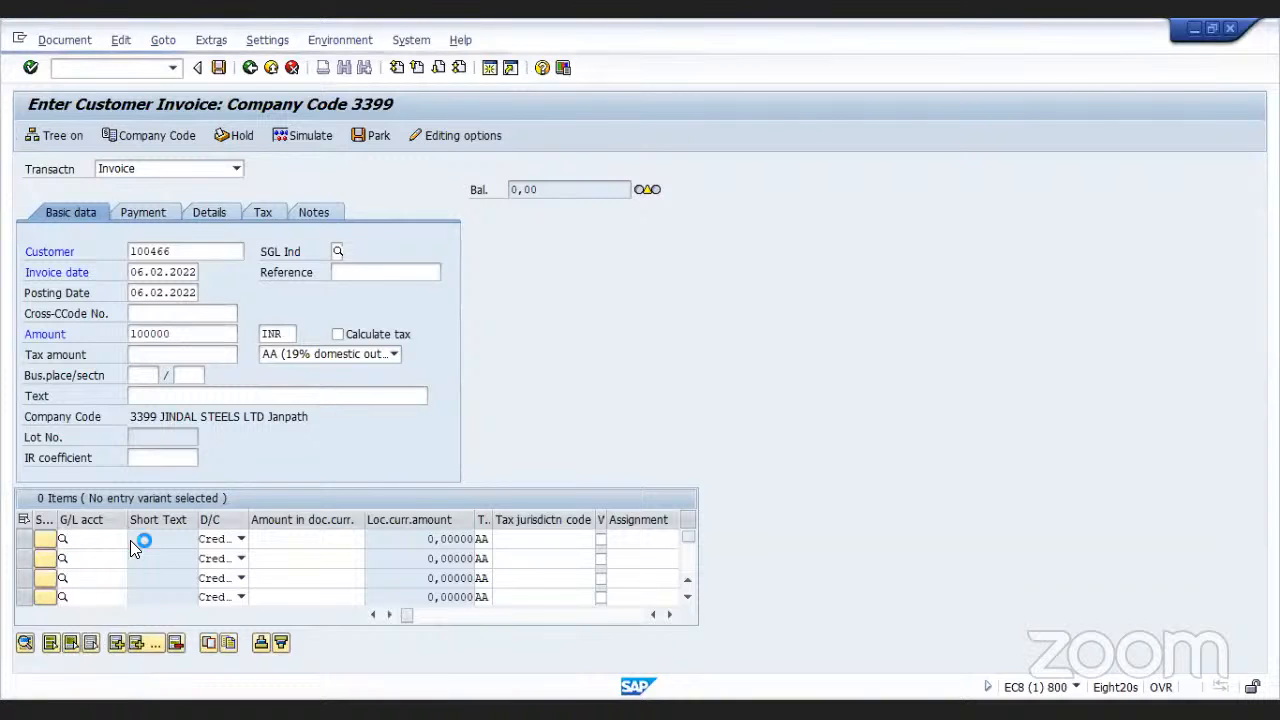
{"action": "left_click", "coordinate": [529, 668]}
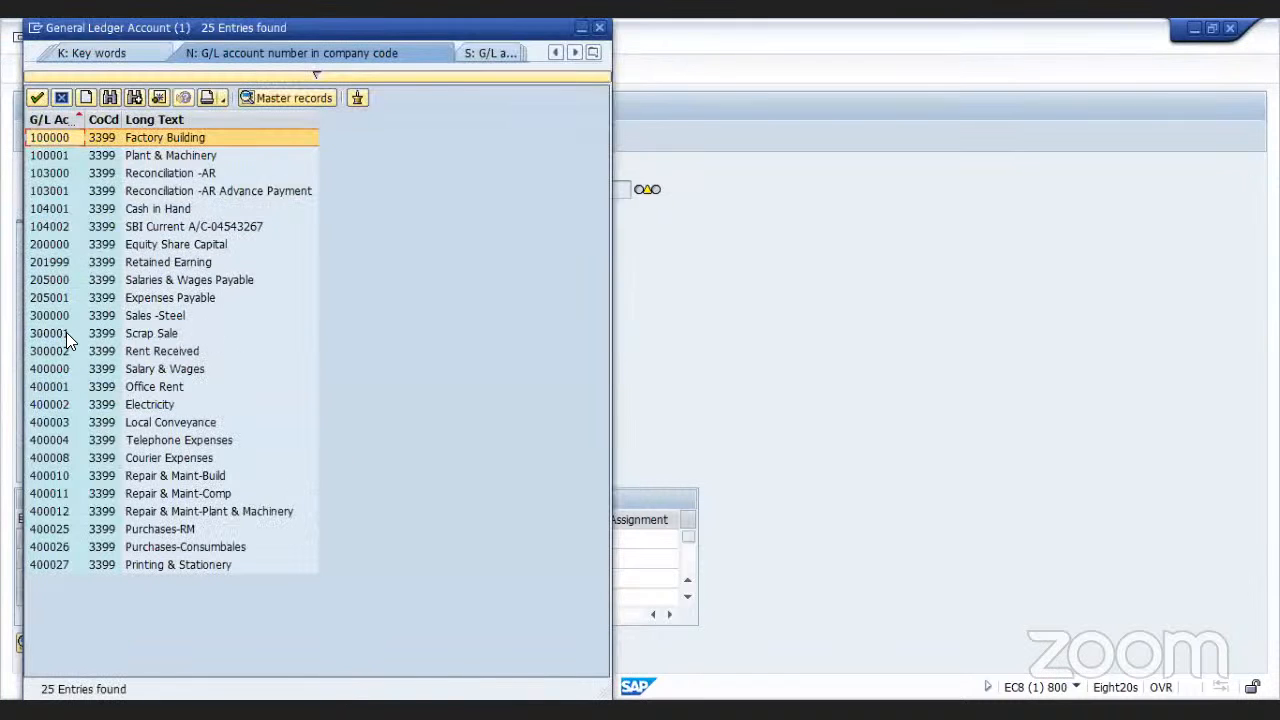
{"action": "left_click", "coordinate": [66, 333]}
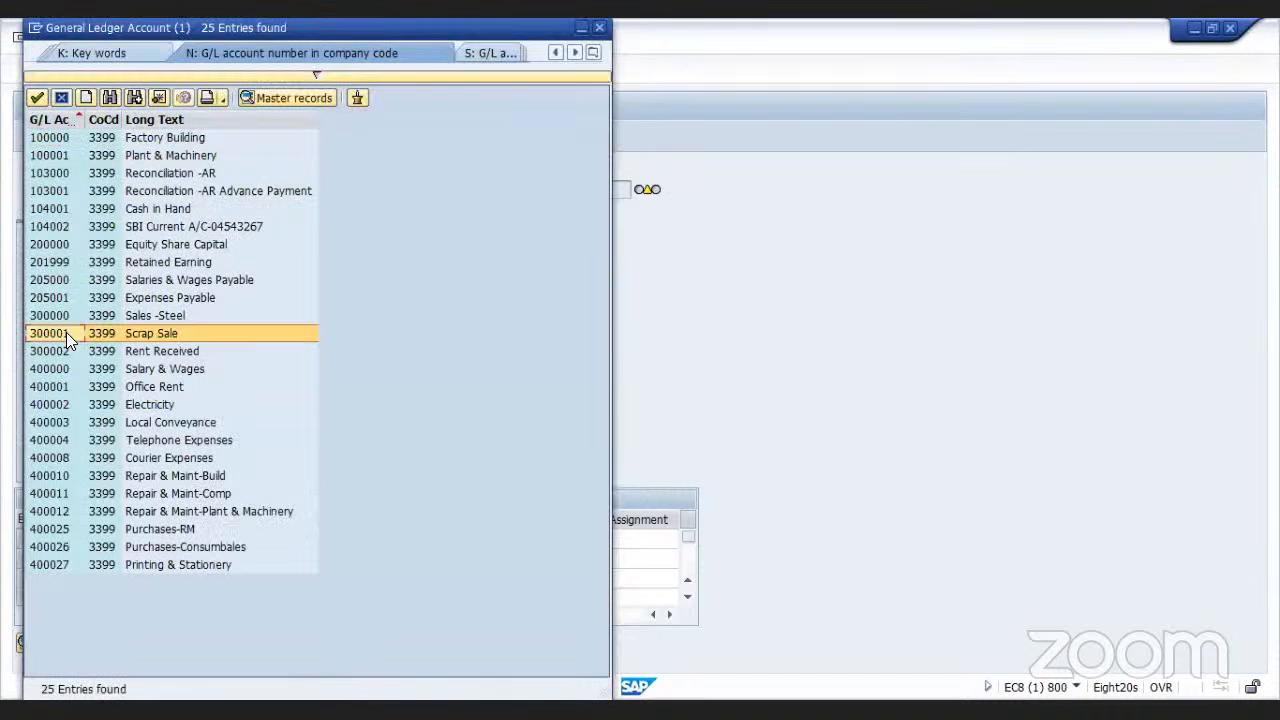
{"action": "double_click", "coordinate": [66, 333]}
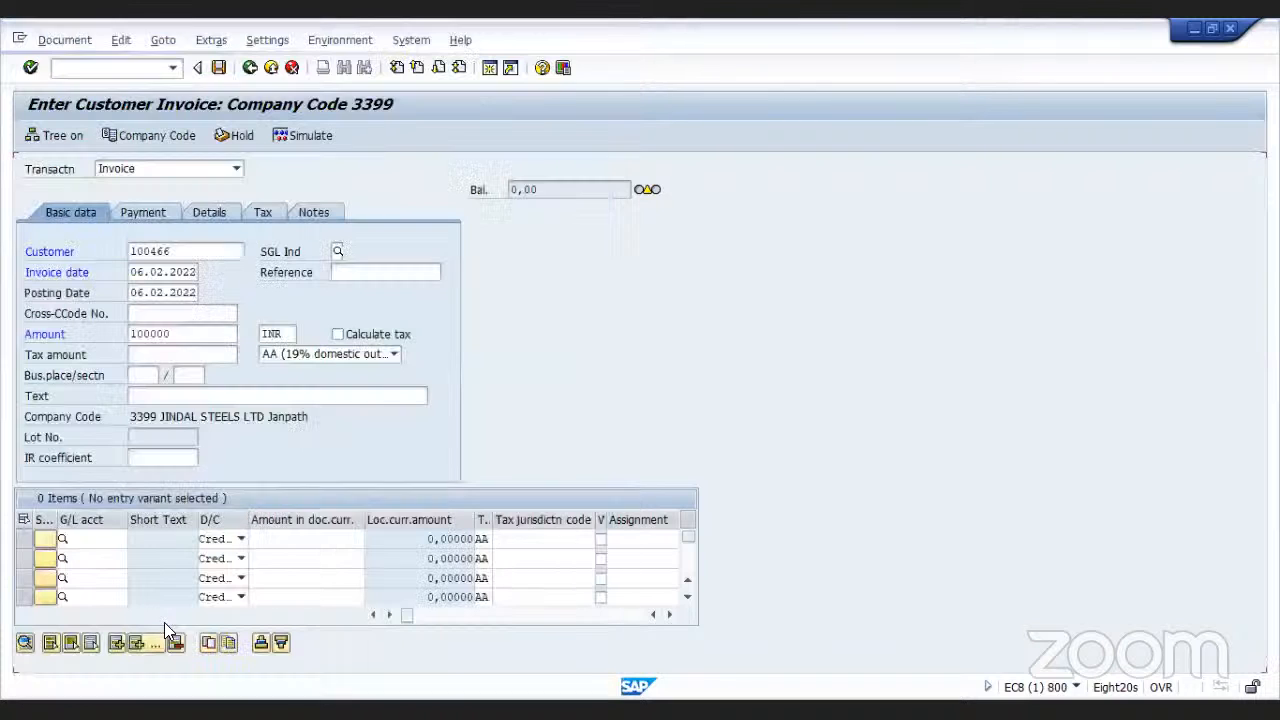
Set the Scrap Sale item's amount to 100000, clear its tax code and post the customer invoice
{"action": "left_click", "coordinate": [280, 540]}
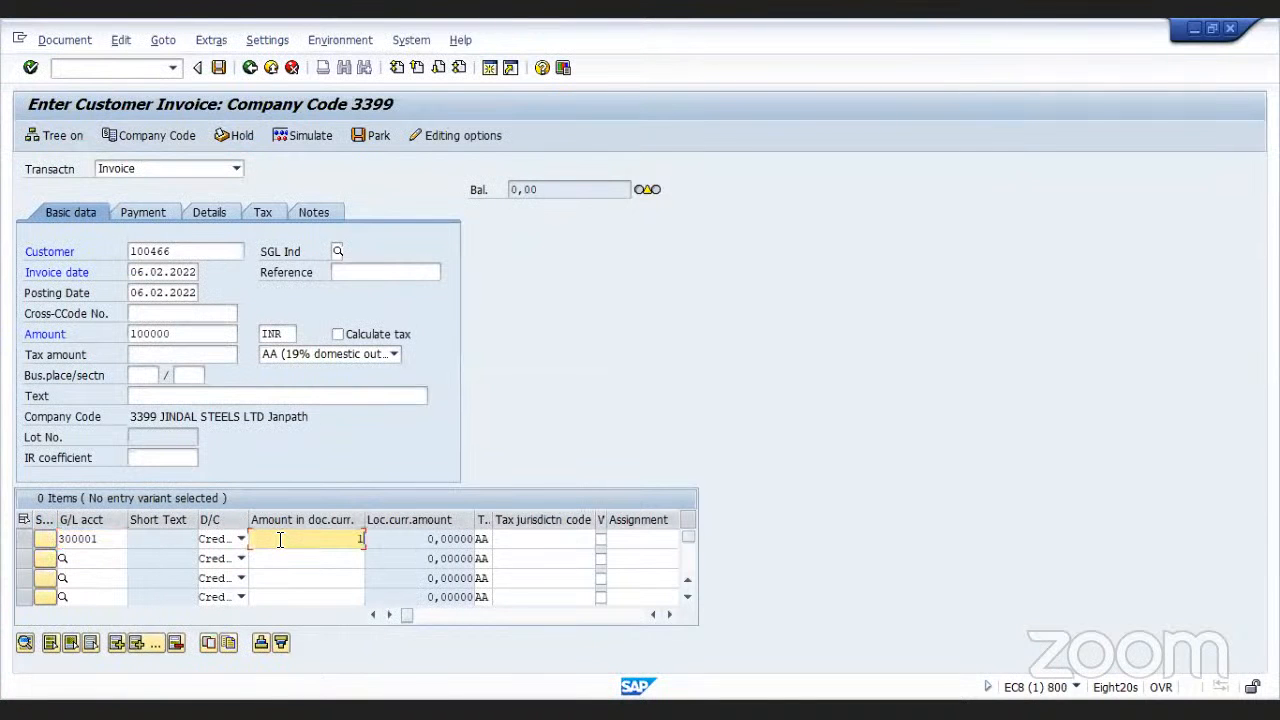
{"action": "type", "text": "100000"}
{"action": "left_click", "coordinate": [488, 540]}
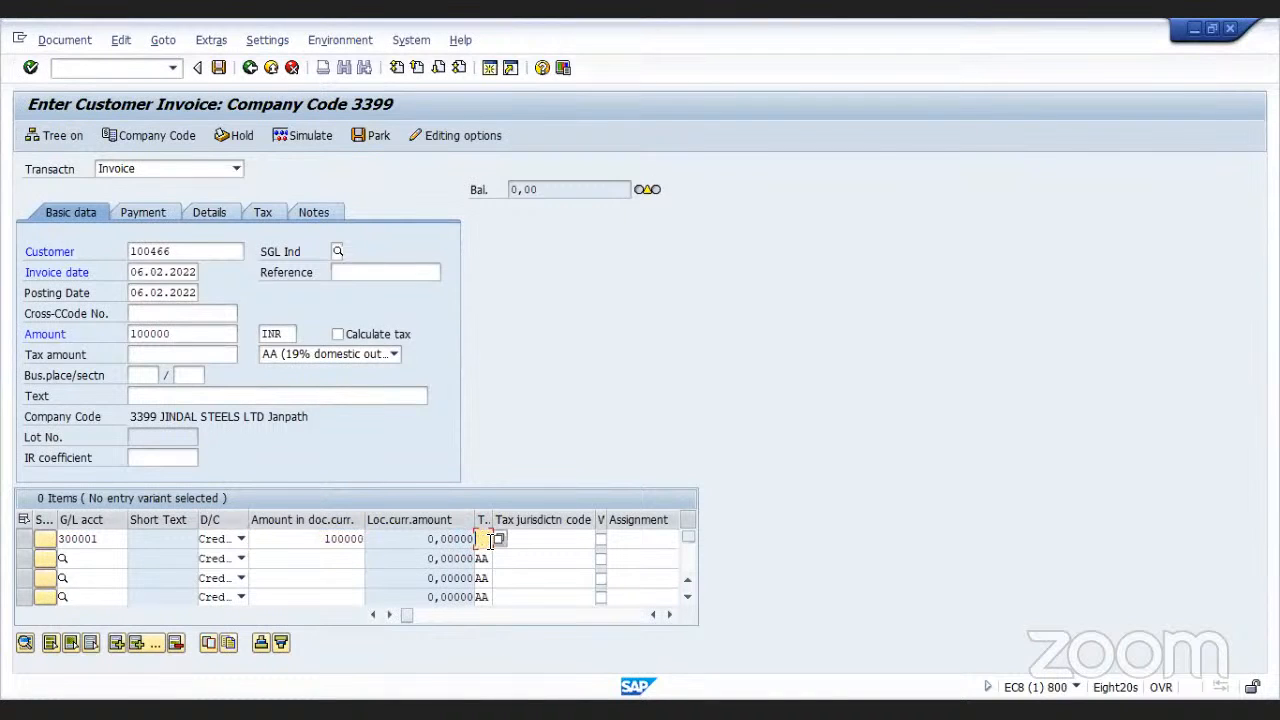
{"action": "left_click", "coordinate": [219, 68]}
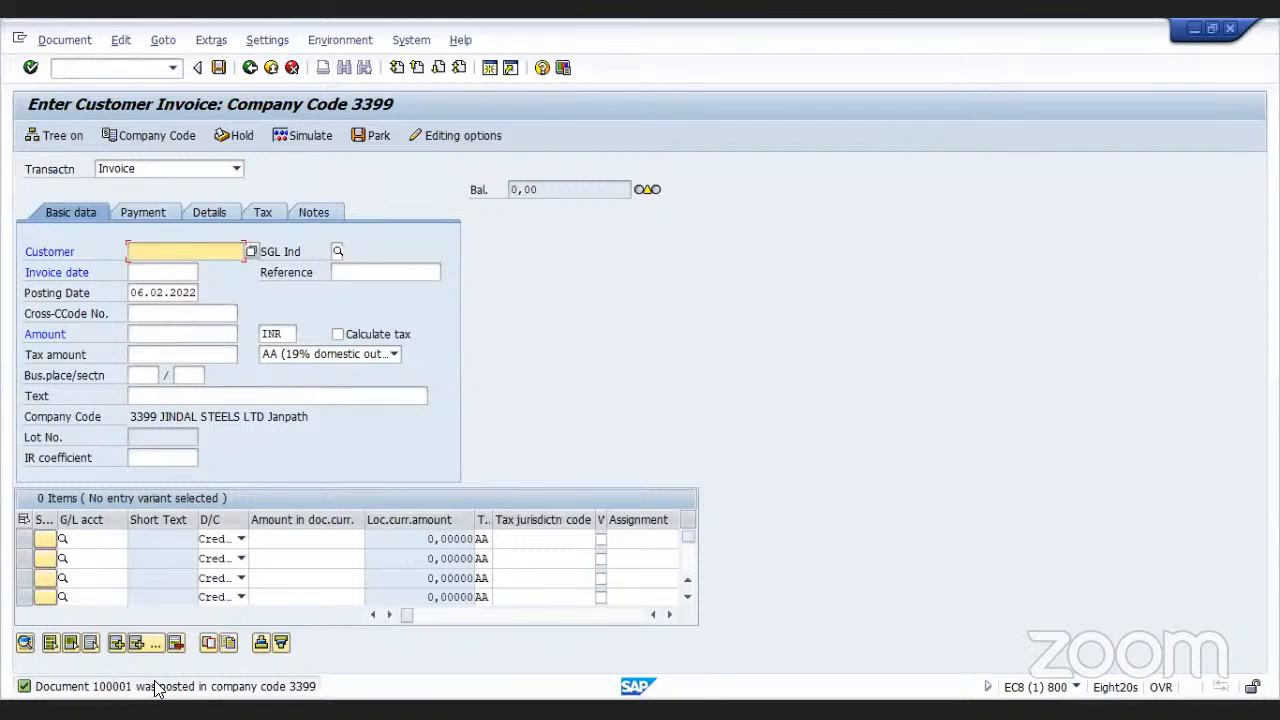
Display the posted invoice document to review its line items, and return to the invoice entry
{"action": "left_click", "coordinate": [56, 40]}
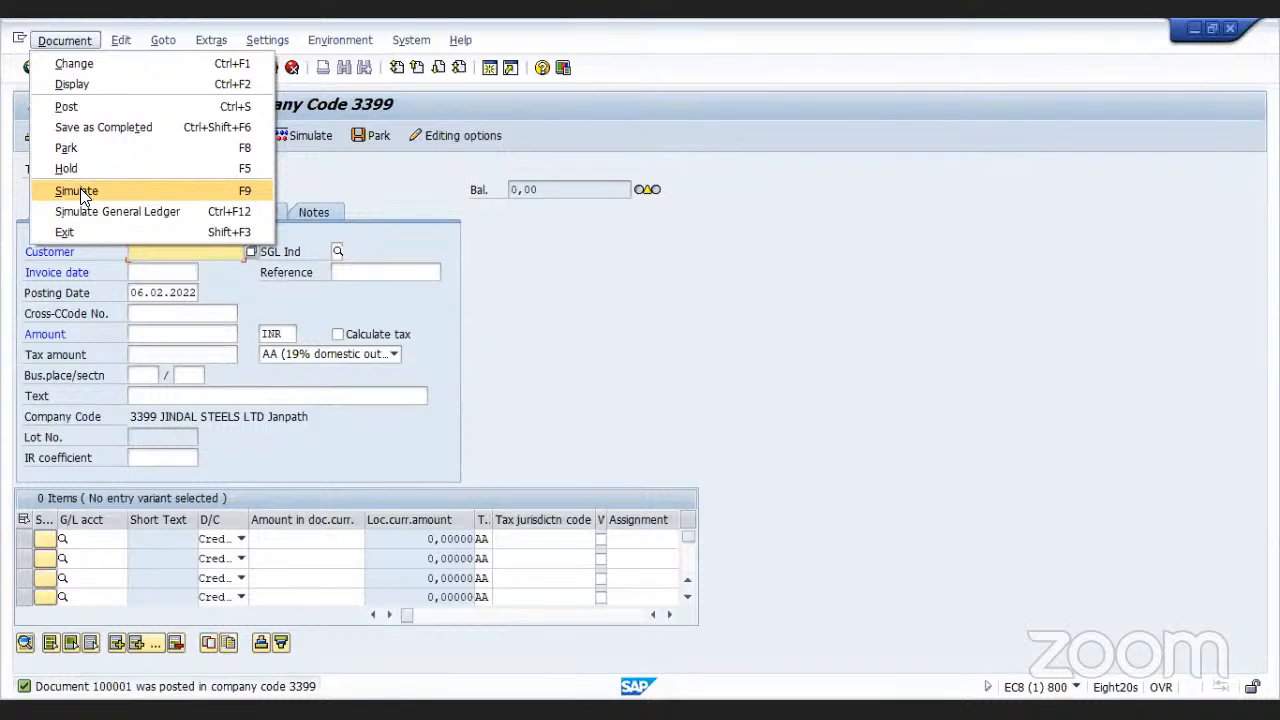
{"action": "left_click", "coordinate": [72, 85]}
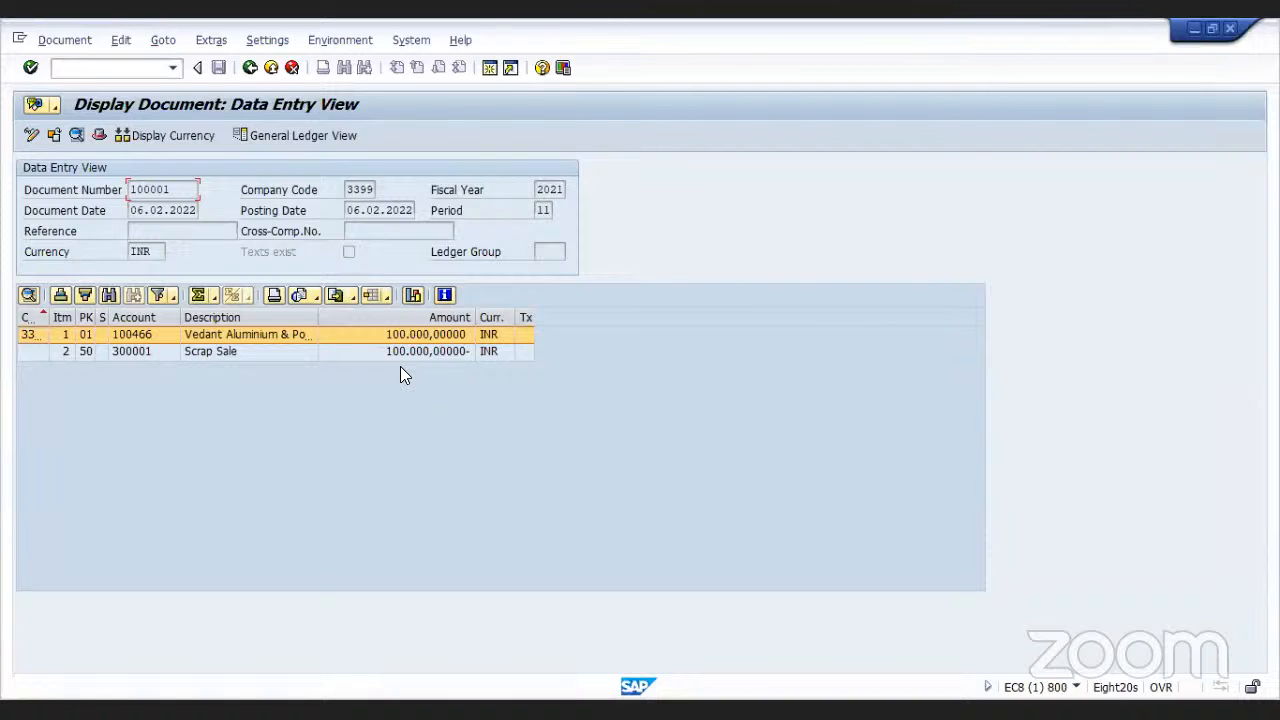
{"action": "left_click", "coordinate": [250, 67]}
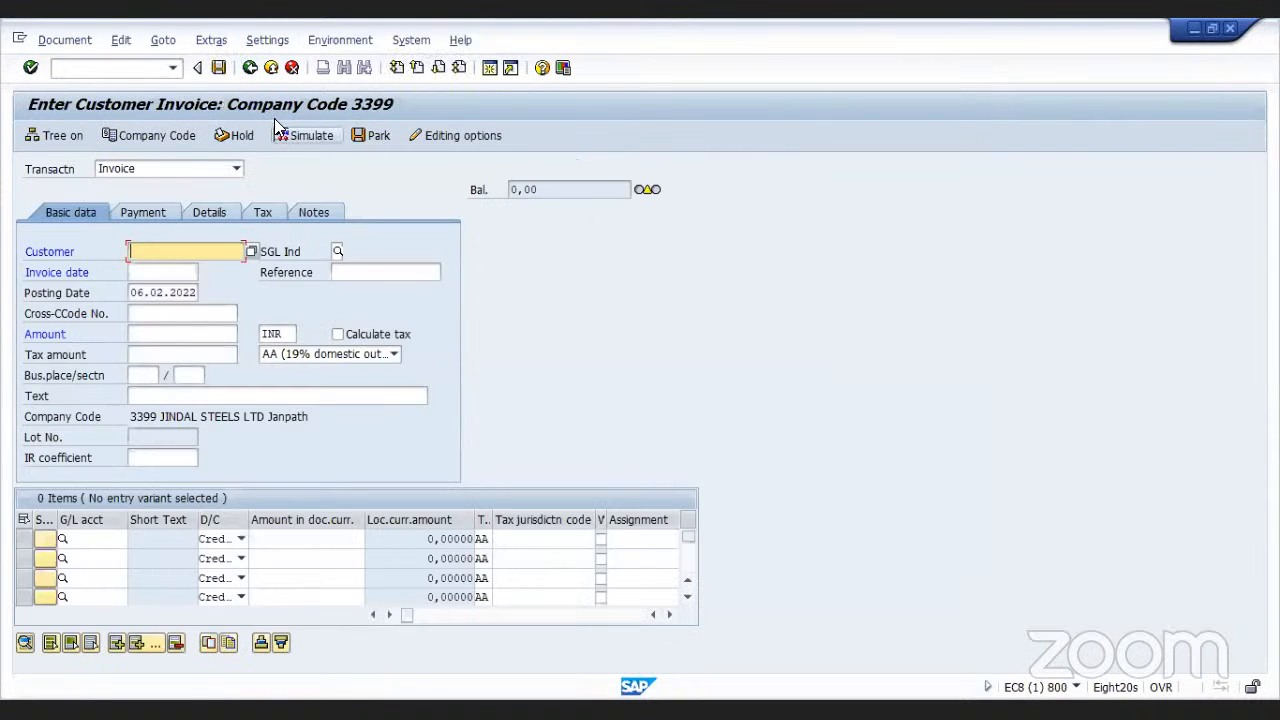
Leave customer invoice entry for the SAP Easy Access screen, agreeing to exit editing
{"action": "left_click", "coordinate": [250, 67]}
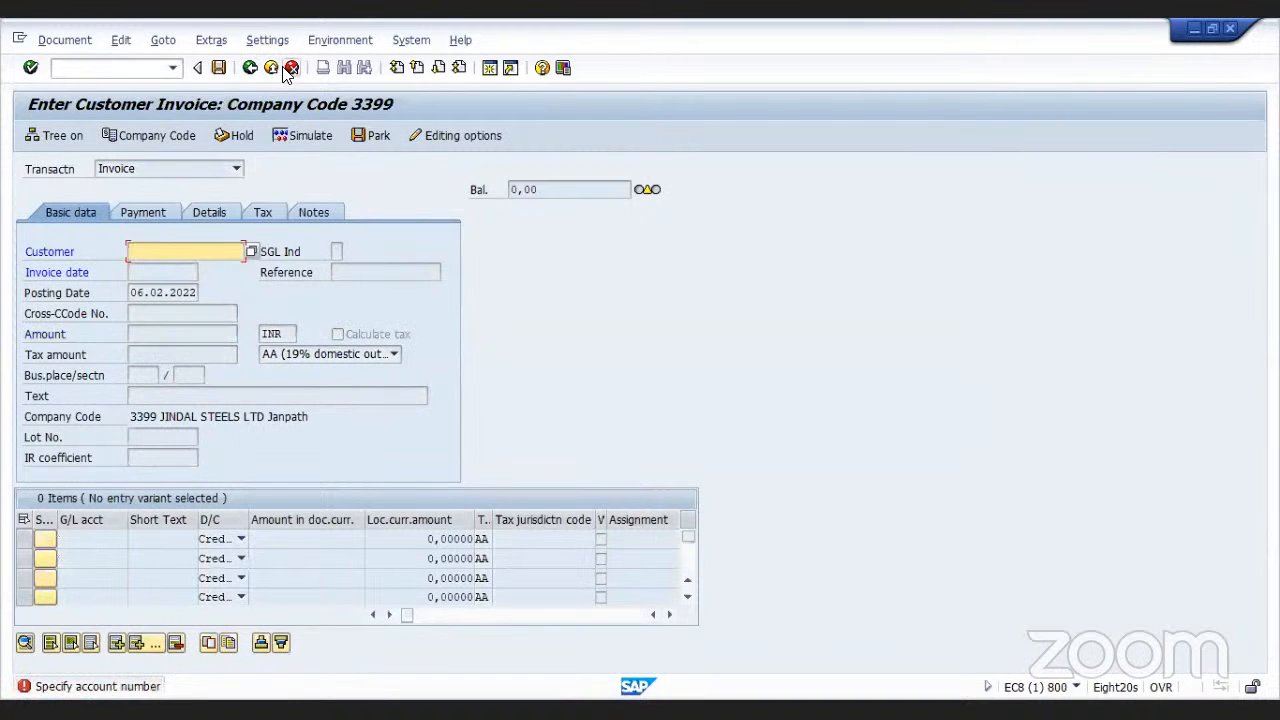
{"action": "left_click", "coordinate": [288, 68]}
{"action": "left_click", "coordinate": [290, 68]}
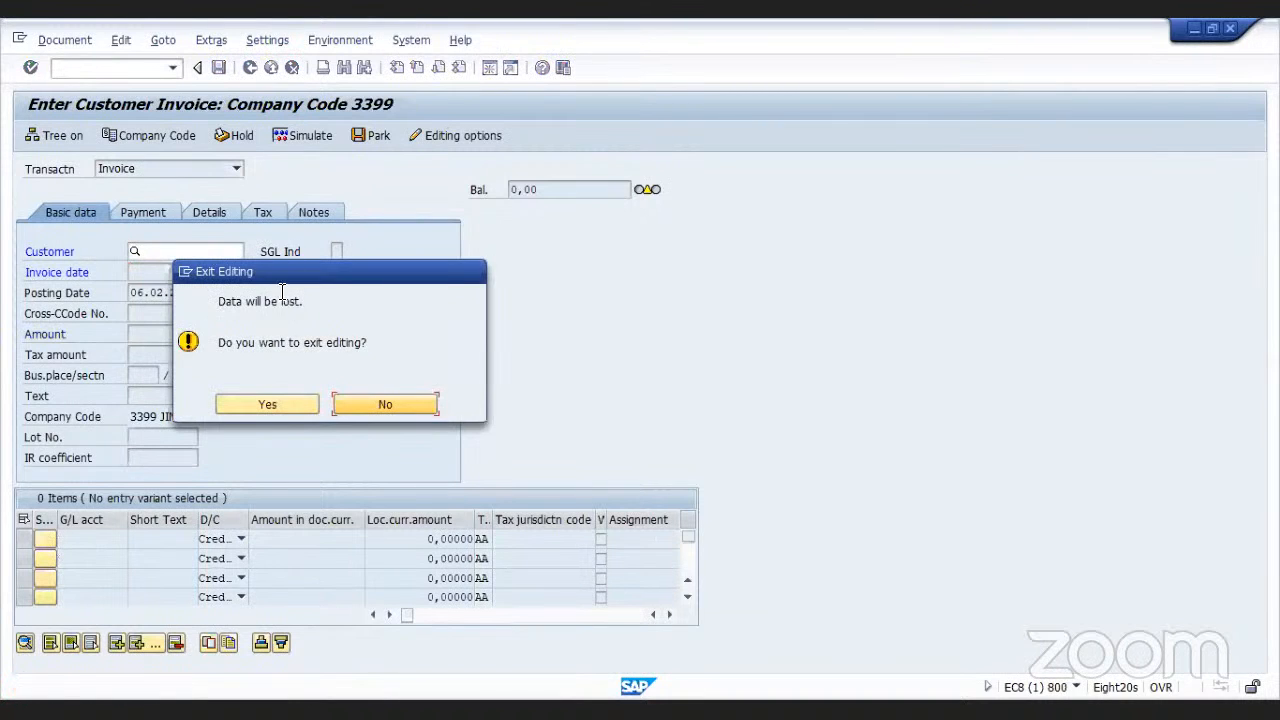
{"action": "left_click", "coordinate": [277, 410]}
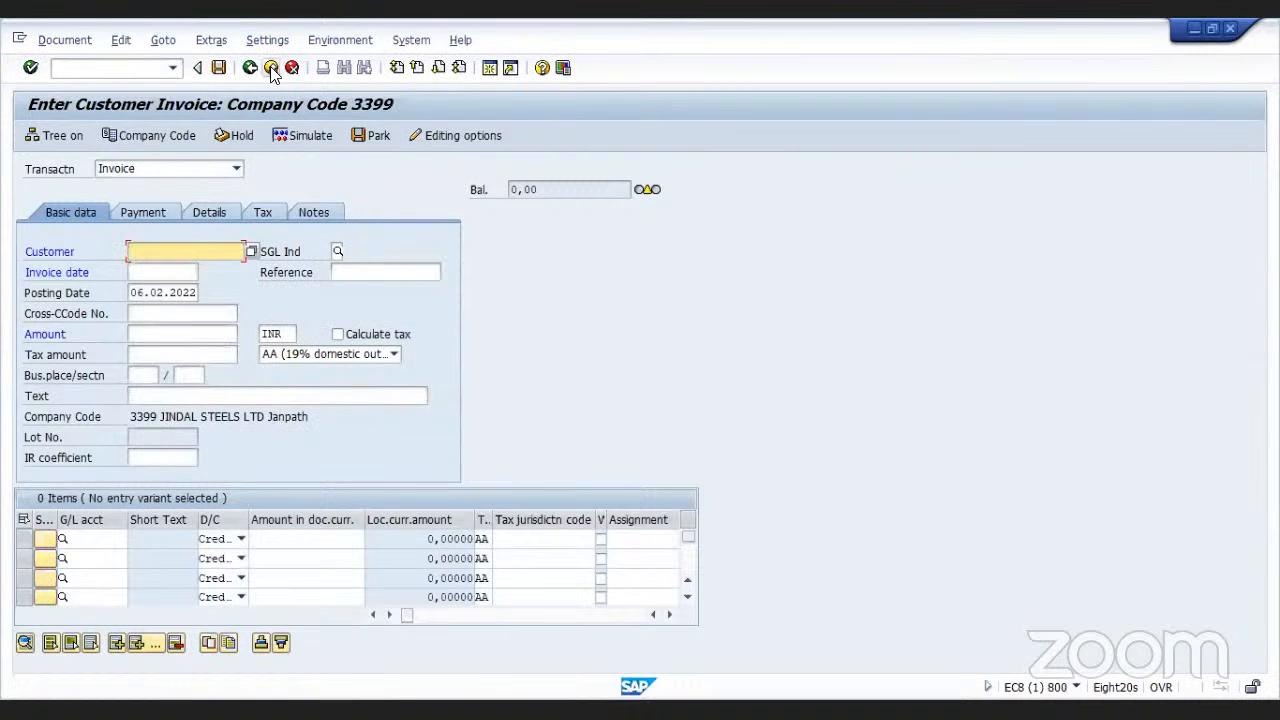
{"action": "left_click", "coordinate": [271, 68]}
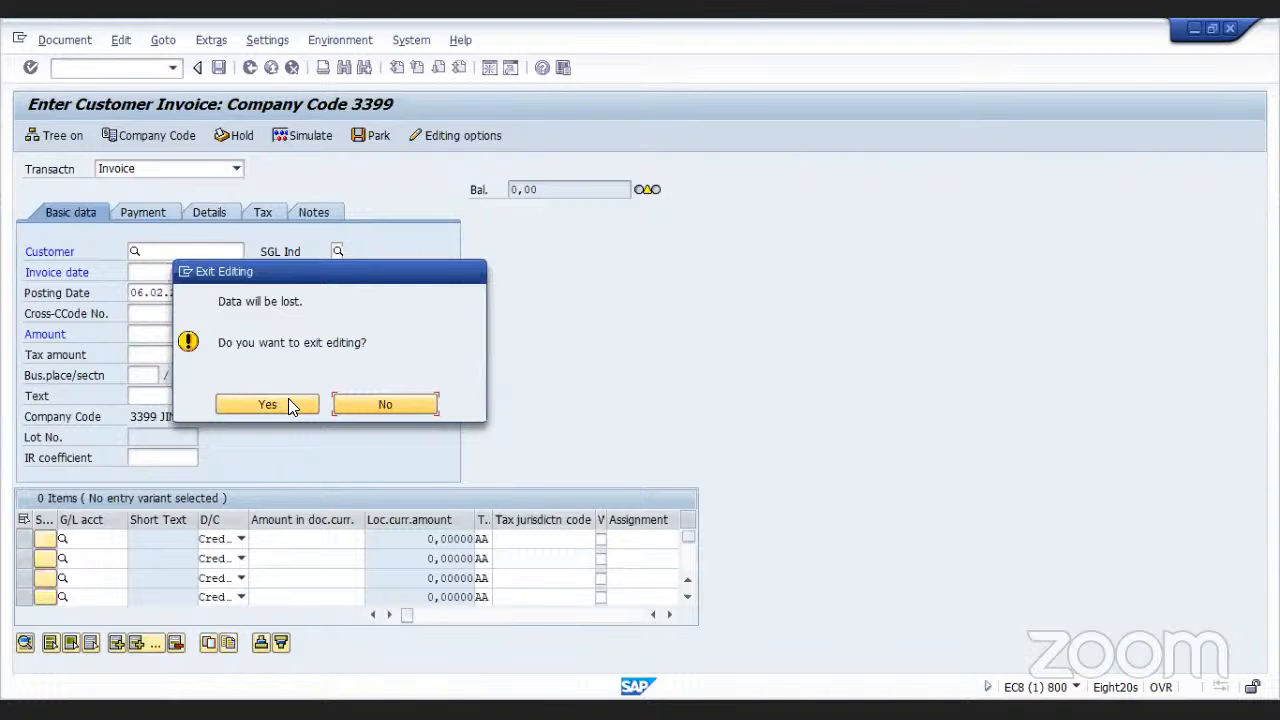
{"action": "left_click", "coordinate": [288, 404]}
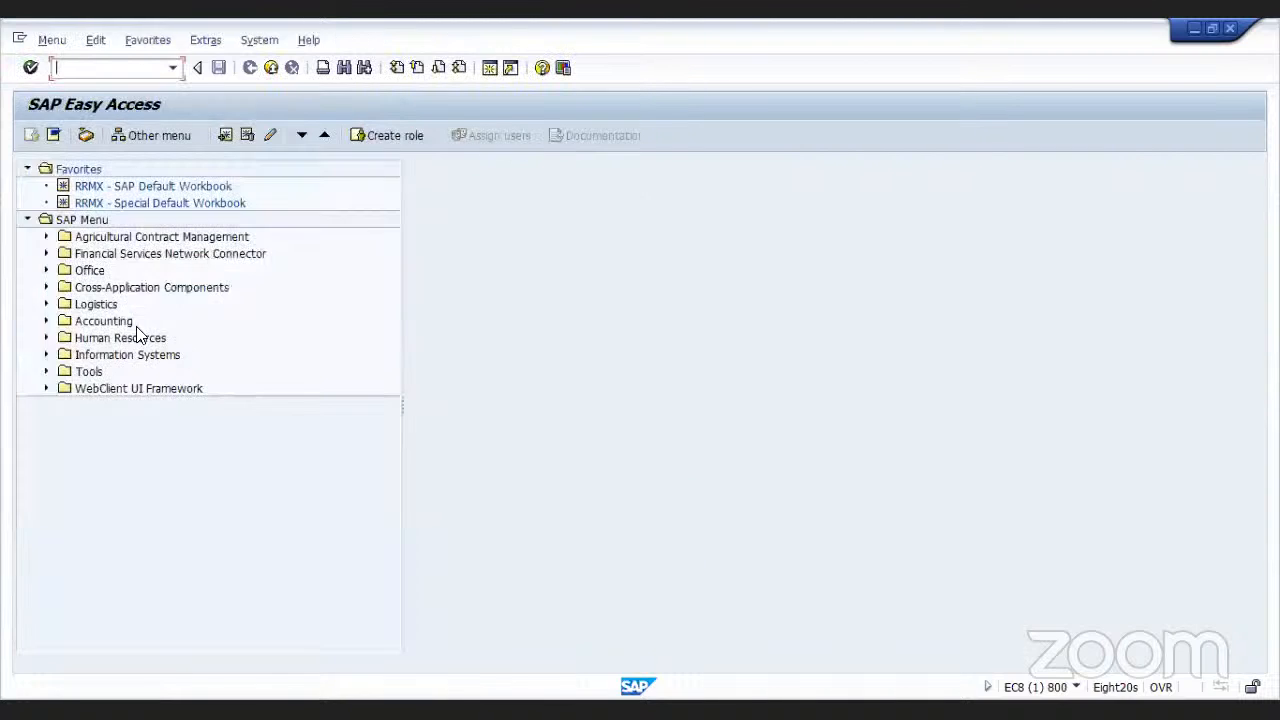
Expand the Accounting folder in the SAP menu tree
{"action": "left_click", "coordinate": [45, 322]}
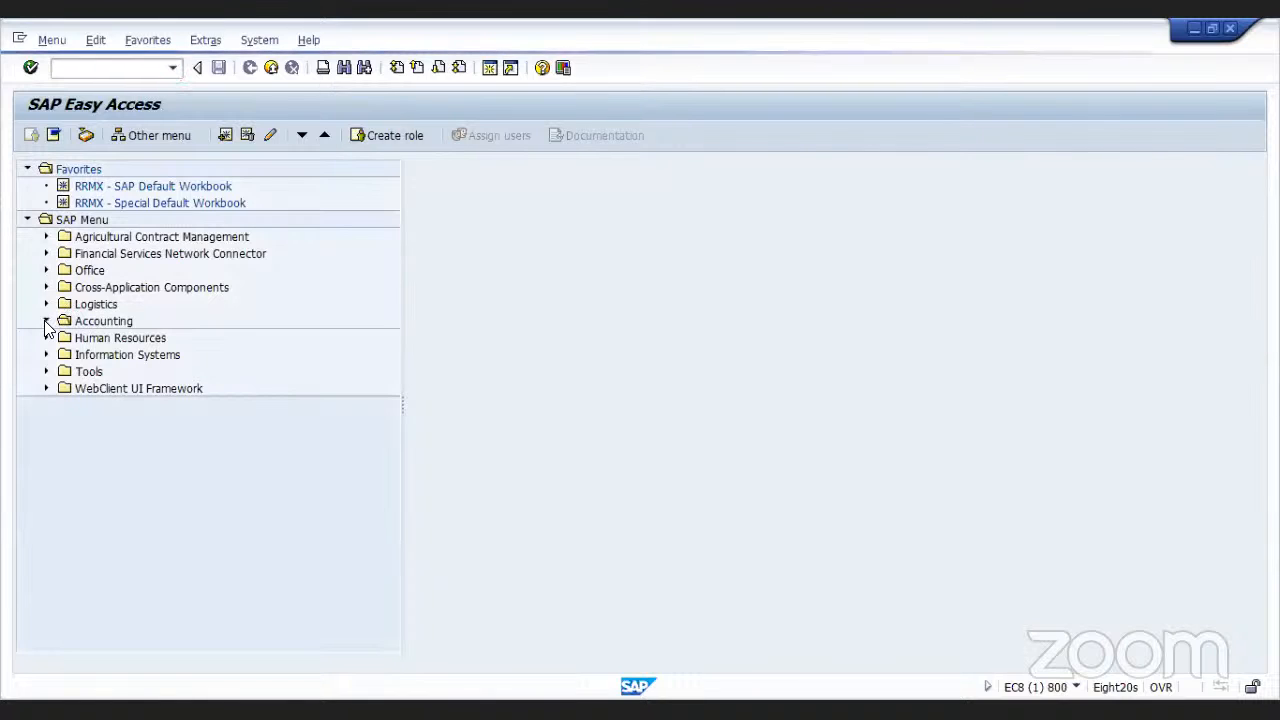